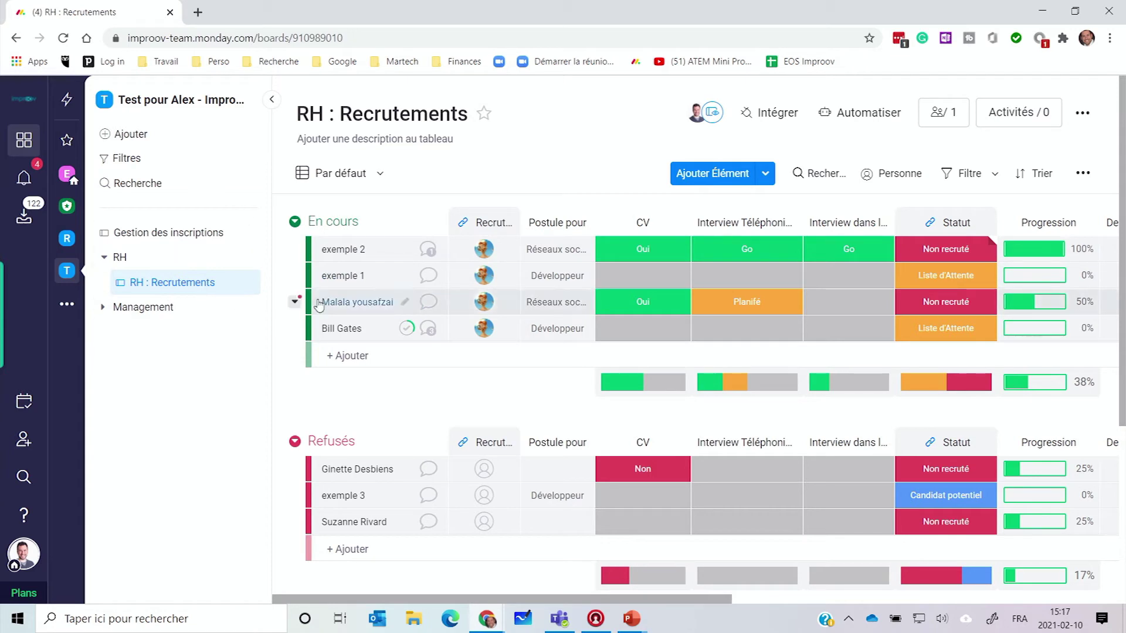
# Step: Collapse Peut-être and Refusés, collapse all groups, then re-expand En cours
pyautogui.scroll(-4, 806, 317)
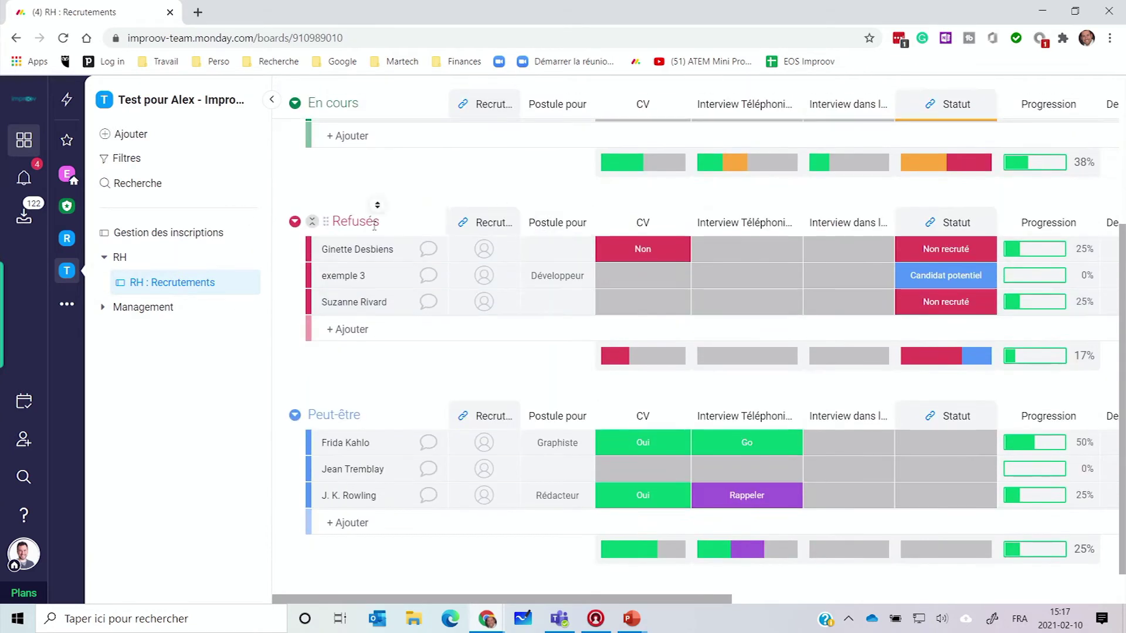
pyautogui.scroll(4, 362, 348)
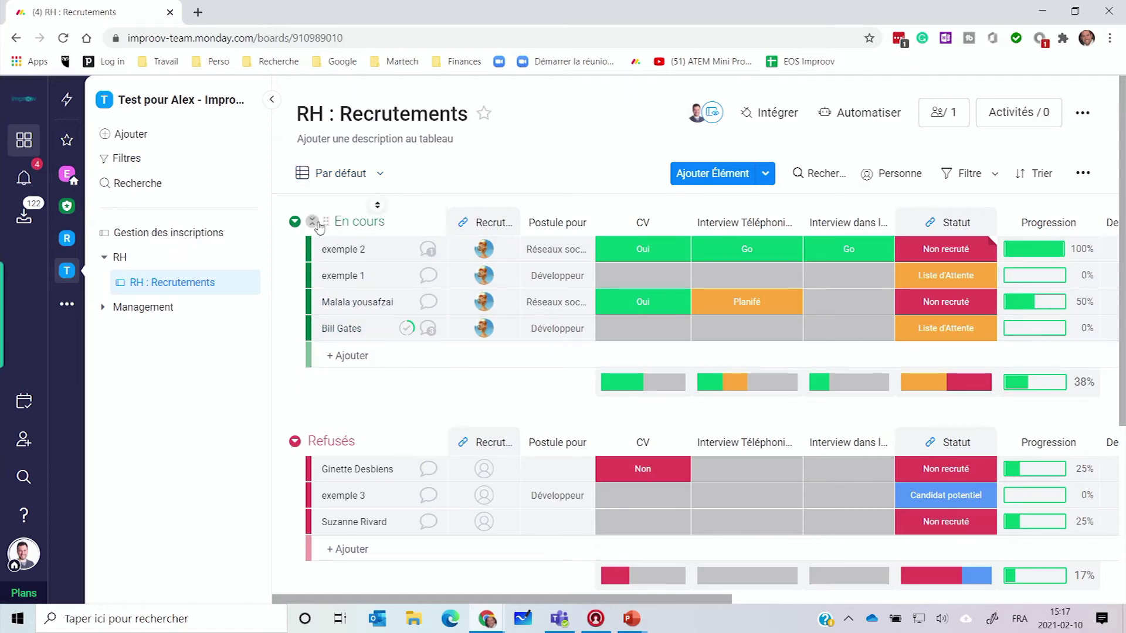
pyautogui.scroll(-3, 341, 422)
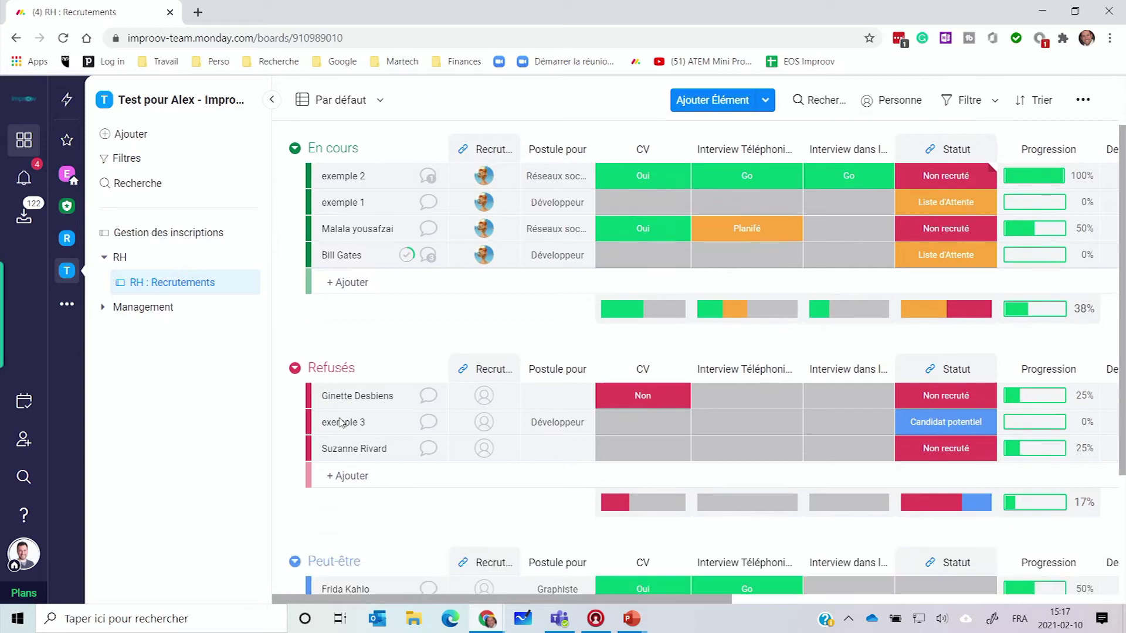
pyautogui.click(312, 491)
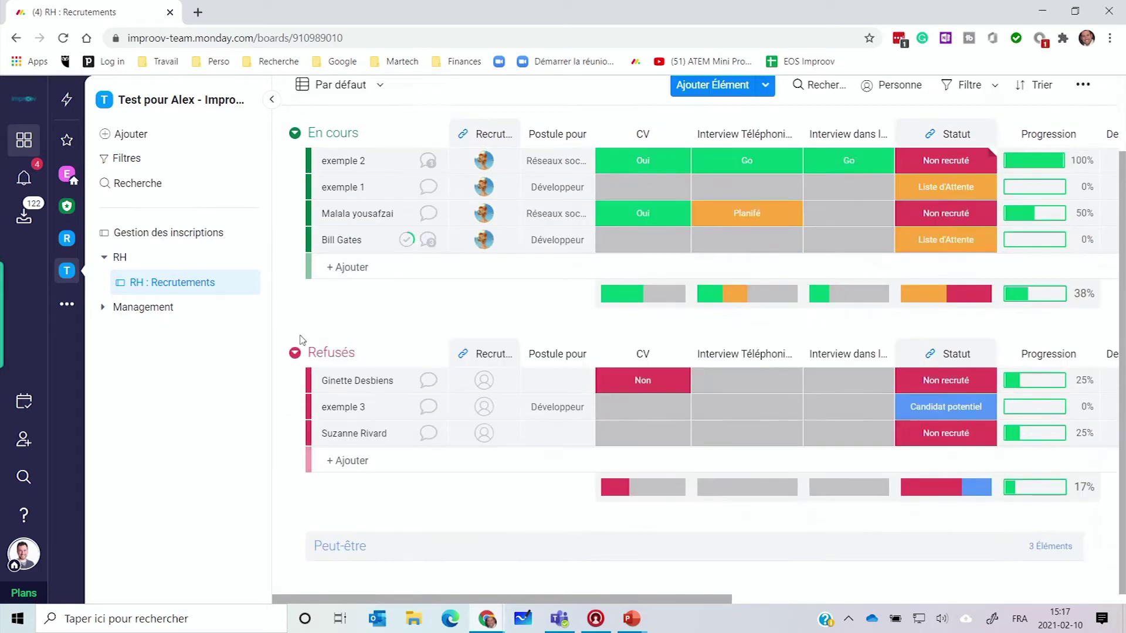
pyautogui.click(295, 353)
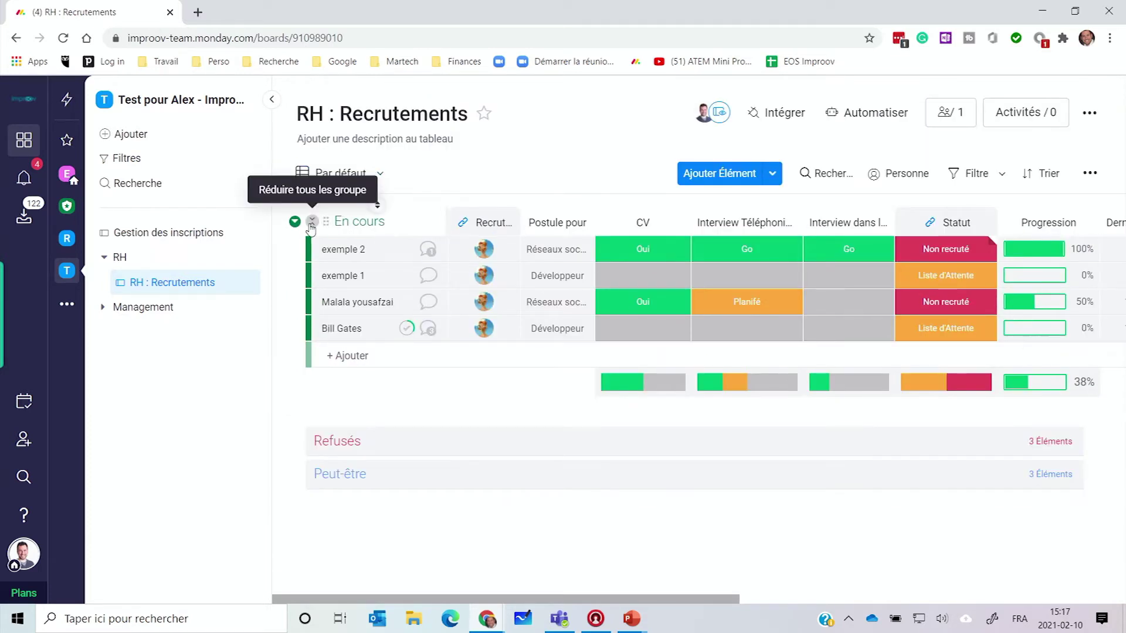
pyautogui.click(294, 219)
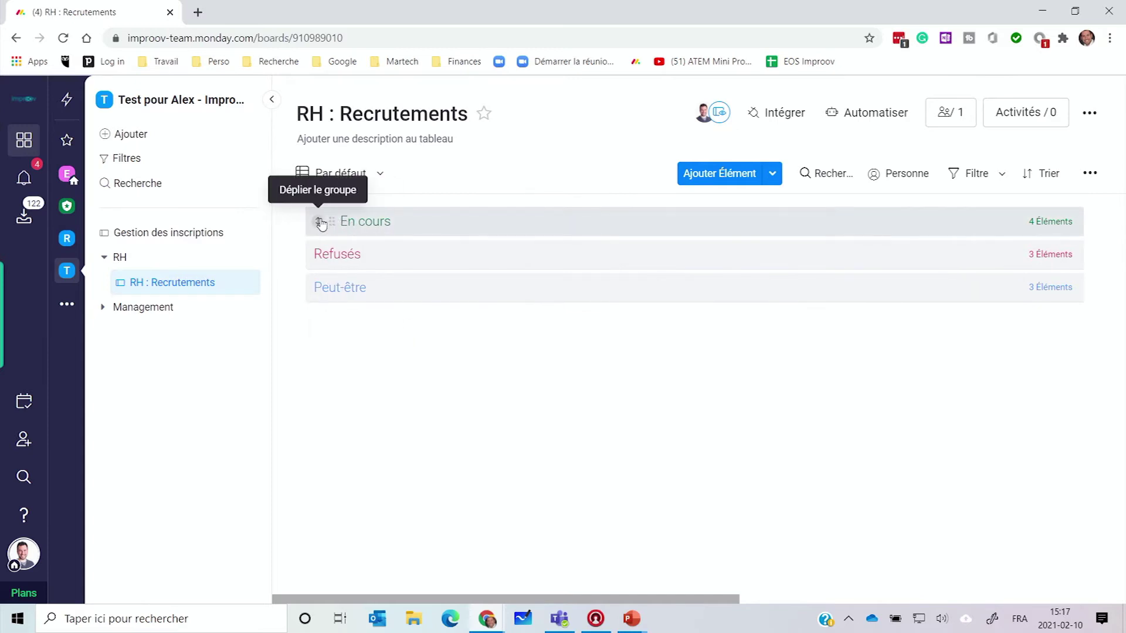
pyautogui.click(319, 222)
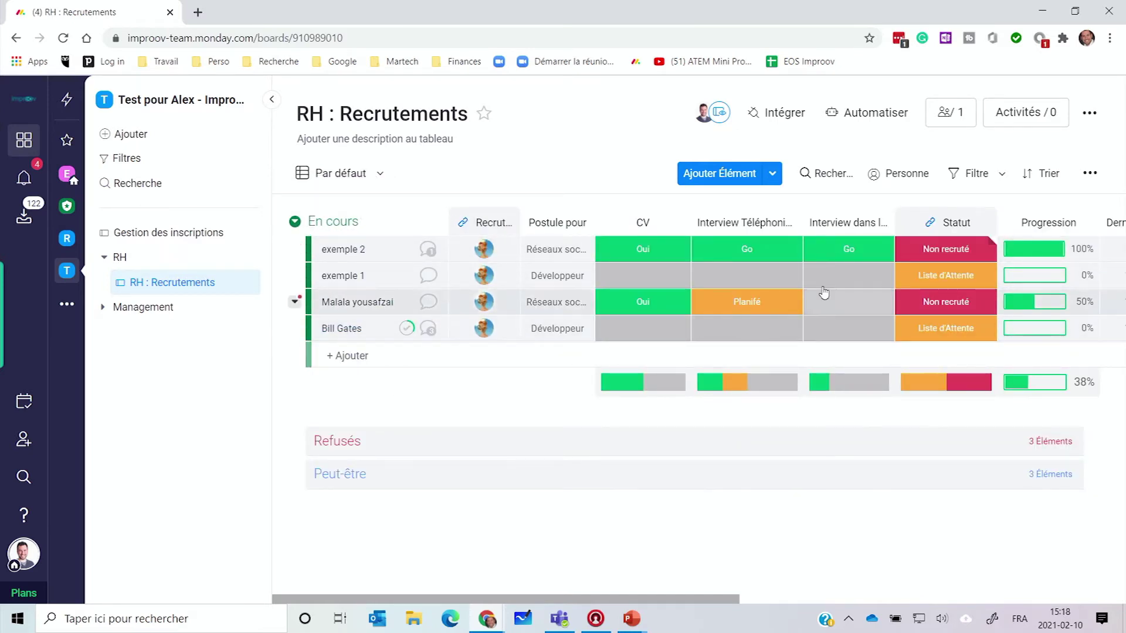
# Step: Add a new candidate row under En cours applying as Graphiste with CV Oui
pyautogui.click(348, 356)
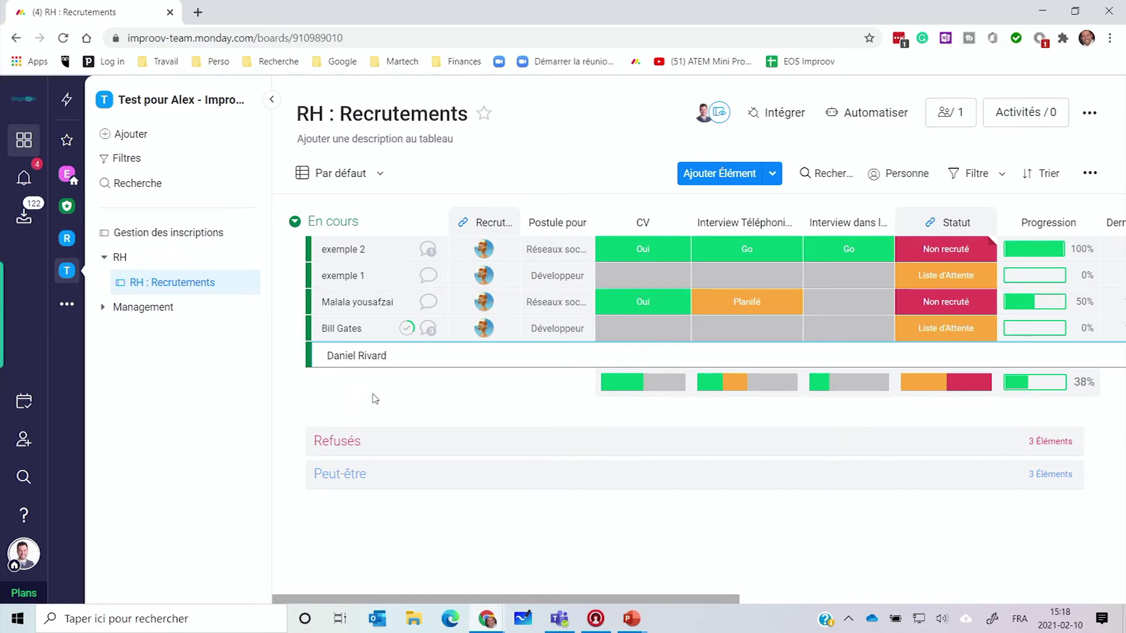
pyautogui.press('Return')
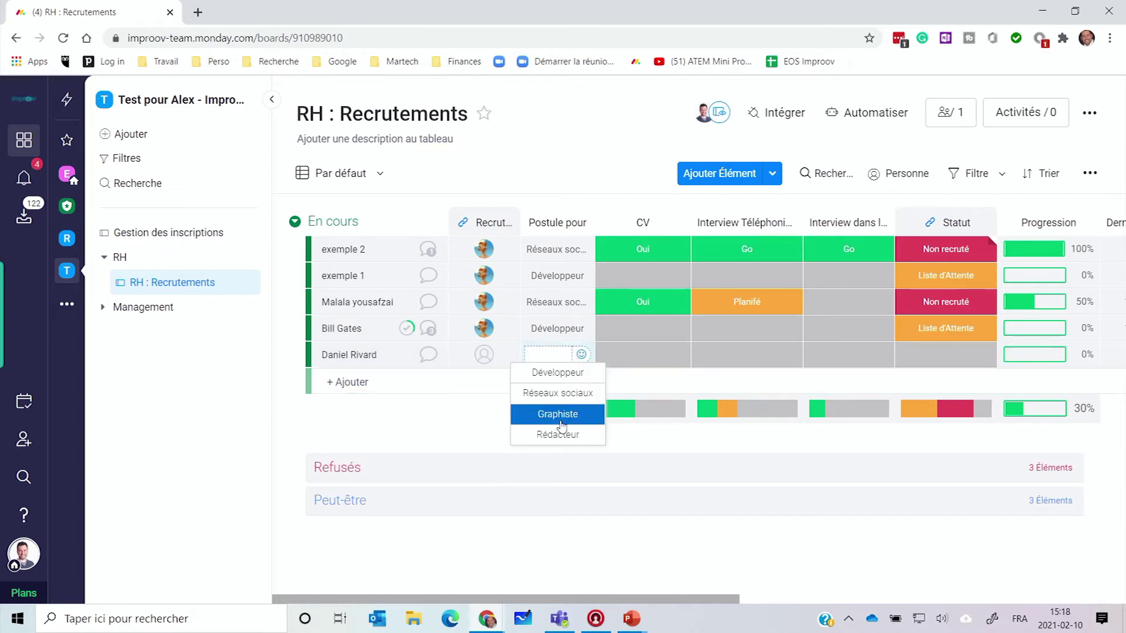
pyautogui.click(558, 420)
pyautogui.click(636, 360)
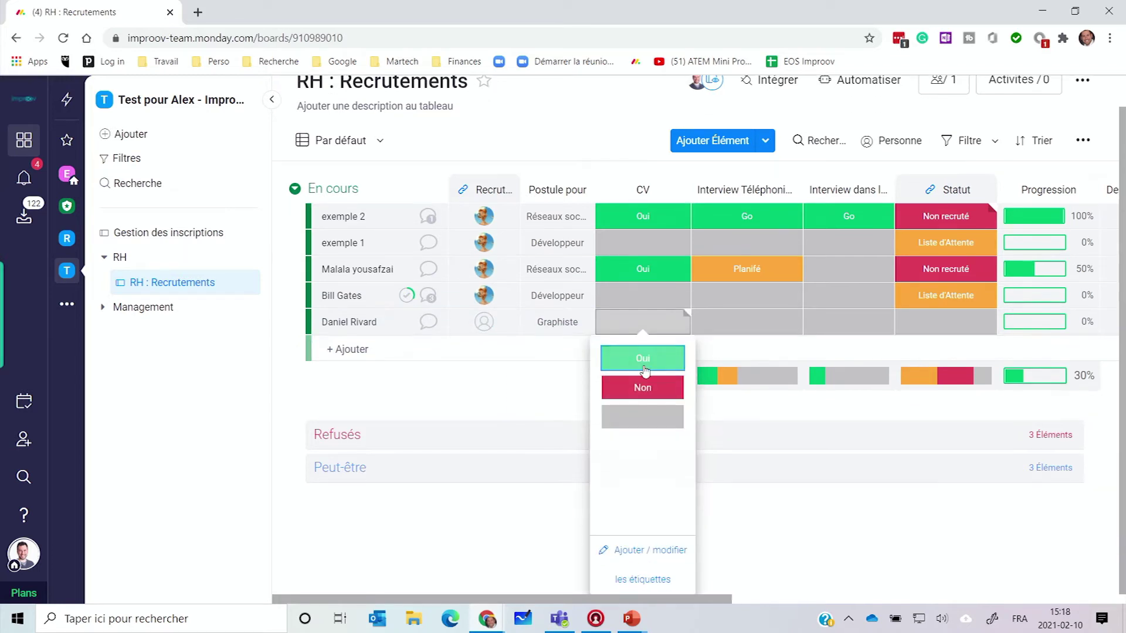
pyautogui.click(652, 369)
# Step: Set the new candidate's phone interview to Planifé and leave the Statut empty
pyautogui.click(745, 353)
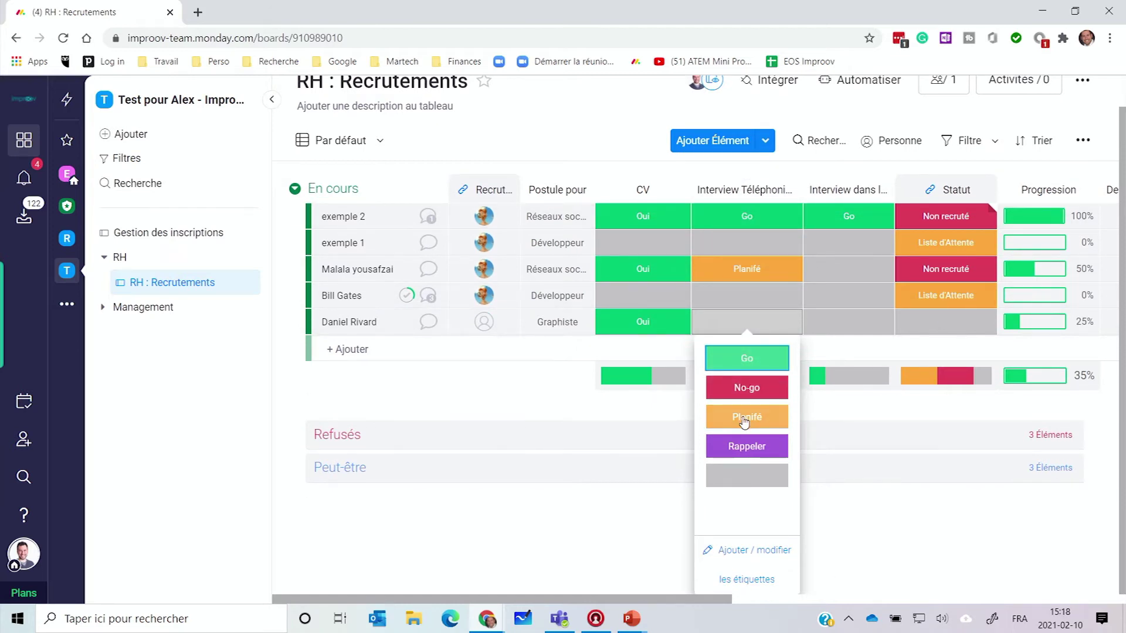
pyautogui.click(746, 417)
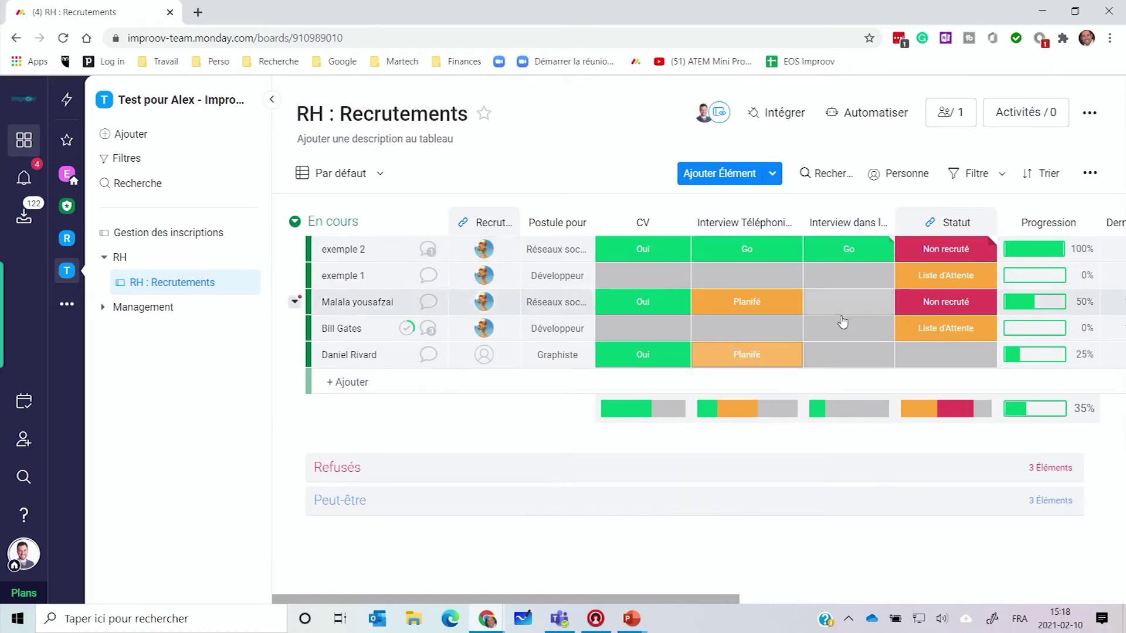
pyautogui.click(937, 358)
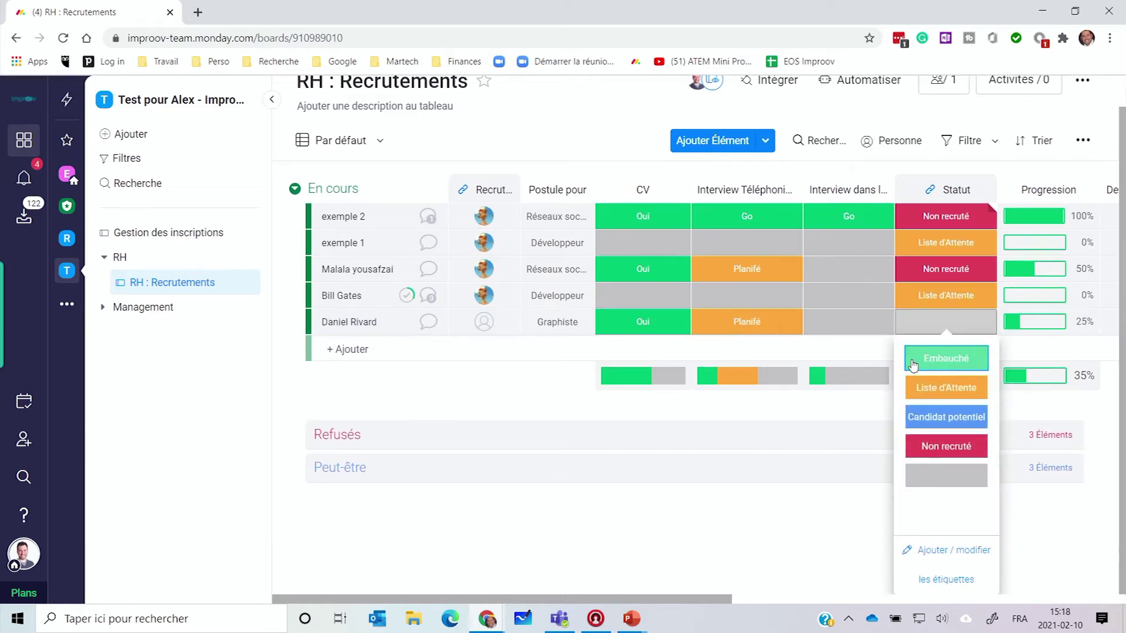
pyautogui.click(938, 447)
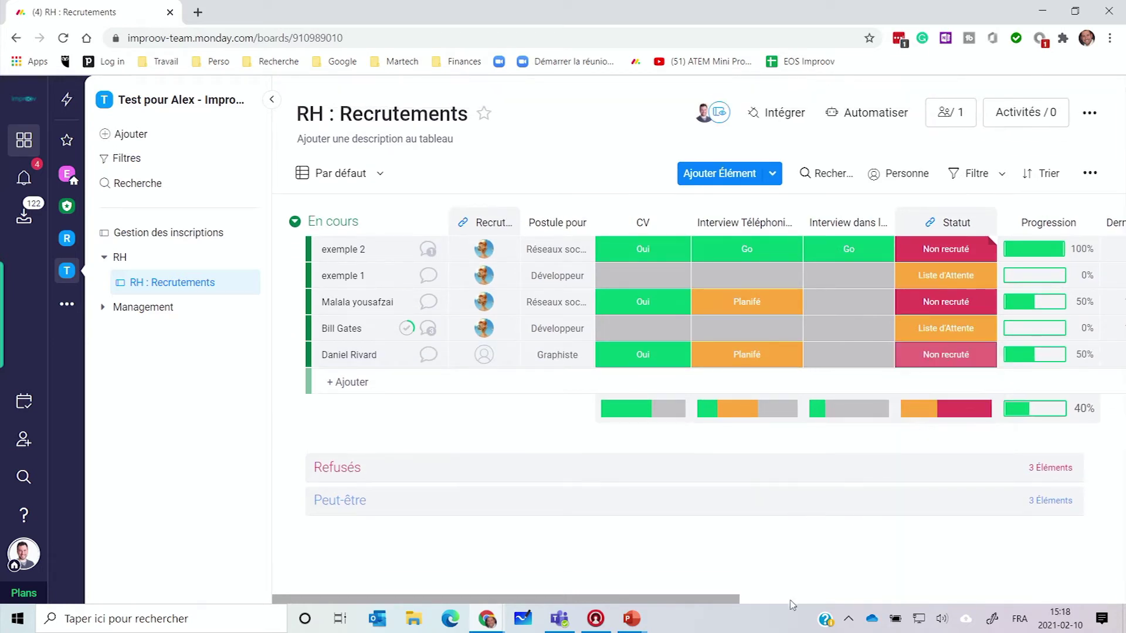
pyautogui.moveTo(729, 604); pyautogui.dragTo(830, 604)
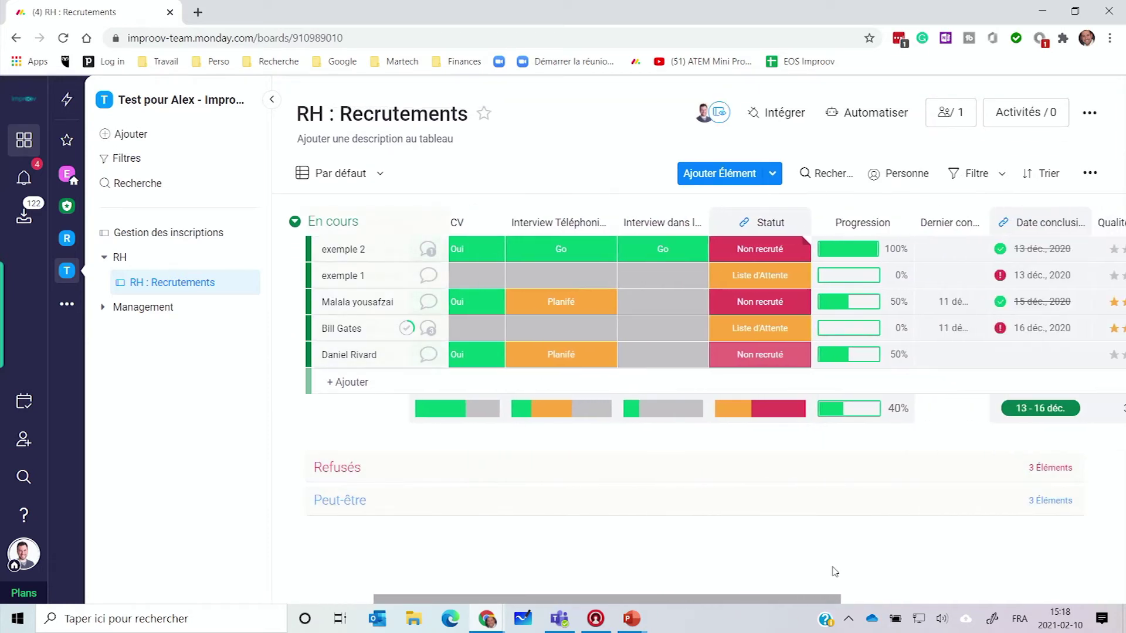
pyautogui.click(755, 364)
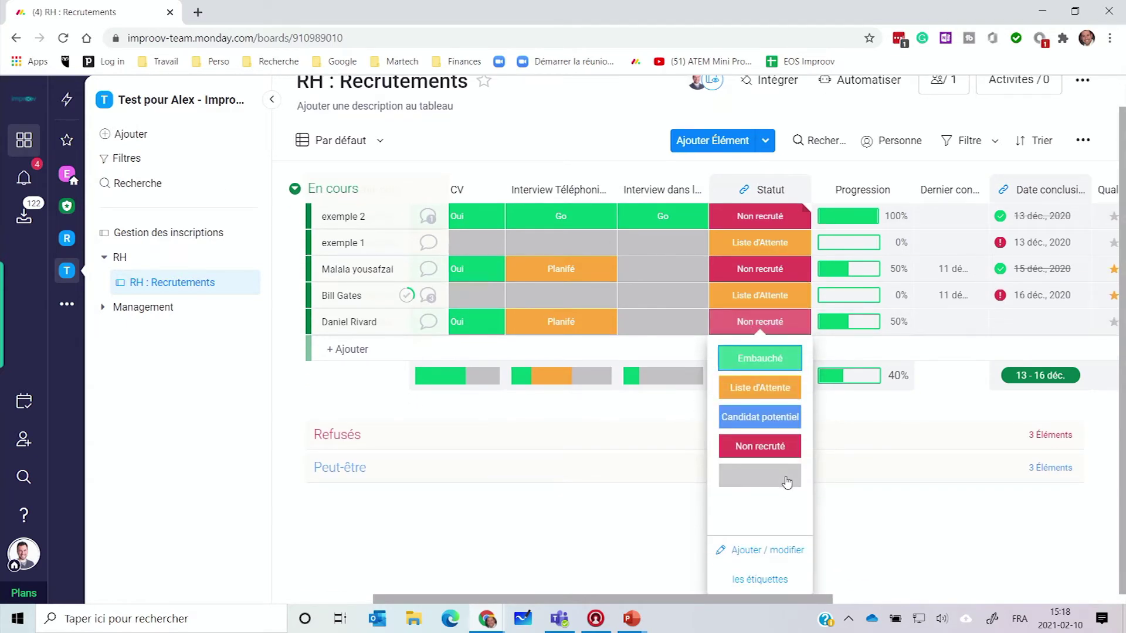
pyautogui.click(786, 479)
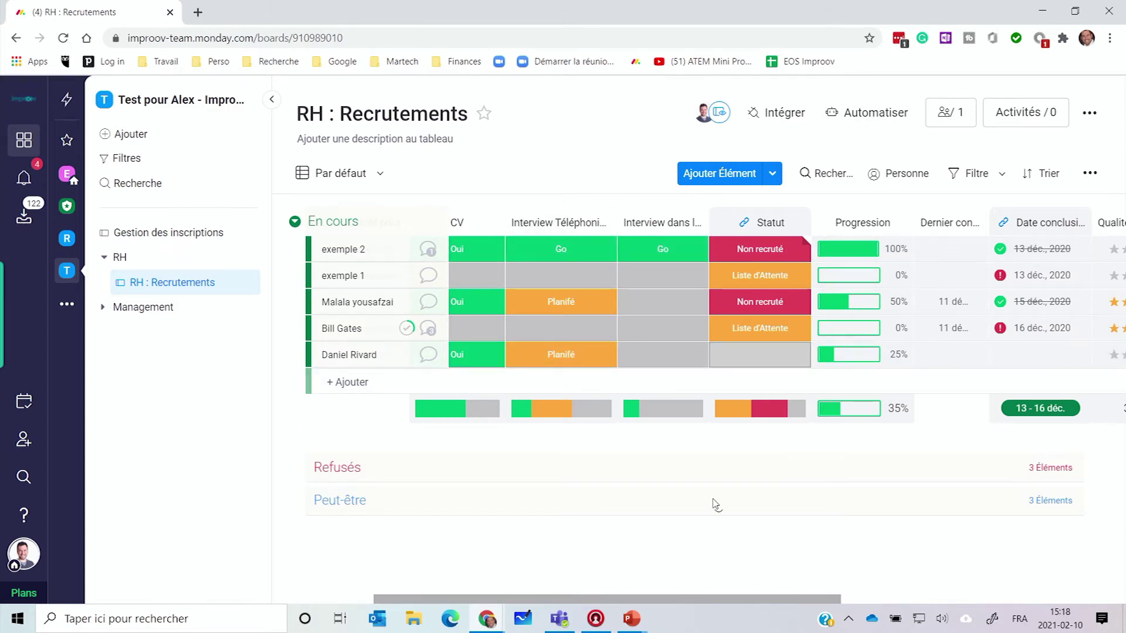
pyautogui.moveTo(754, 599); pyautogui.dragTo(809, 597)
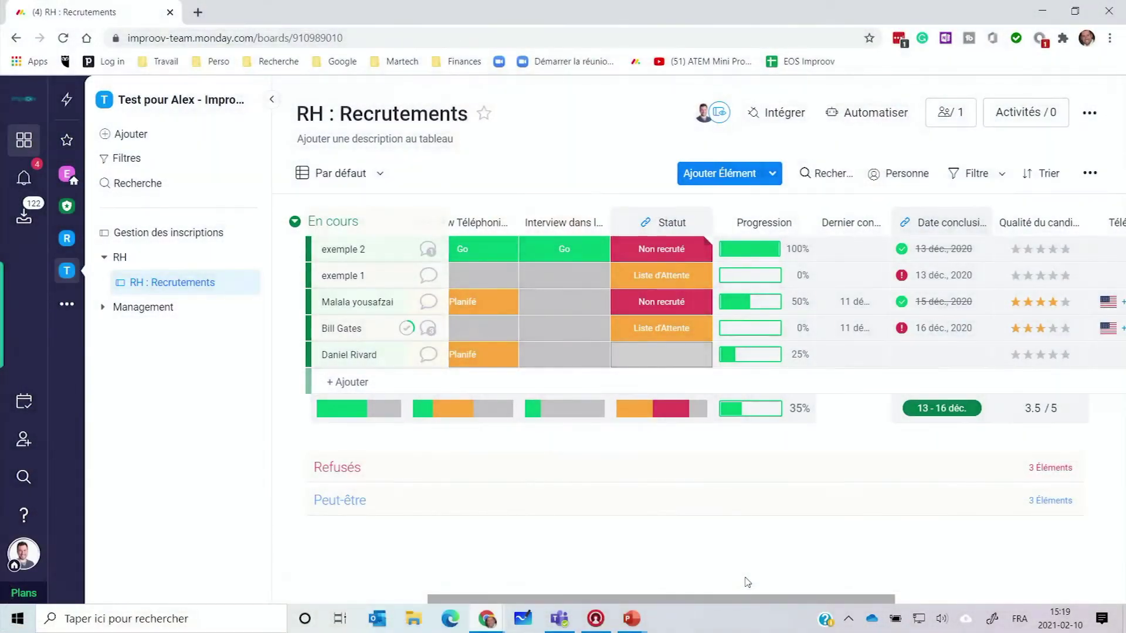
# Step: Rate exemple 1 and exemple 2 five stars and the new candidate four stars
pyautogui.moveTo(604, 601); pyautogui.dragTo(821, 598)
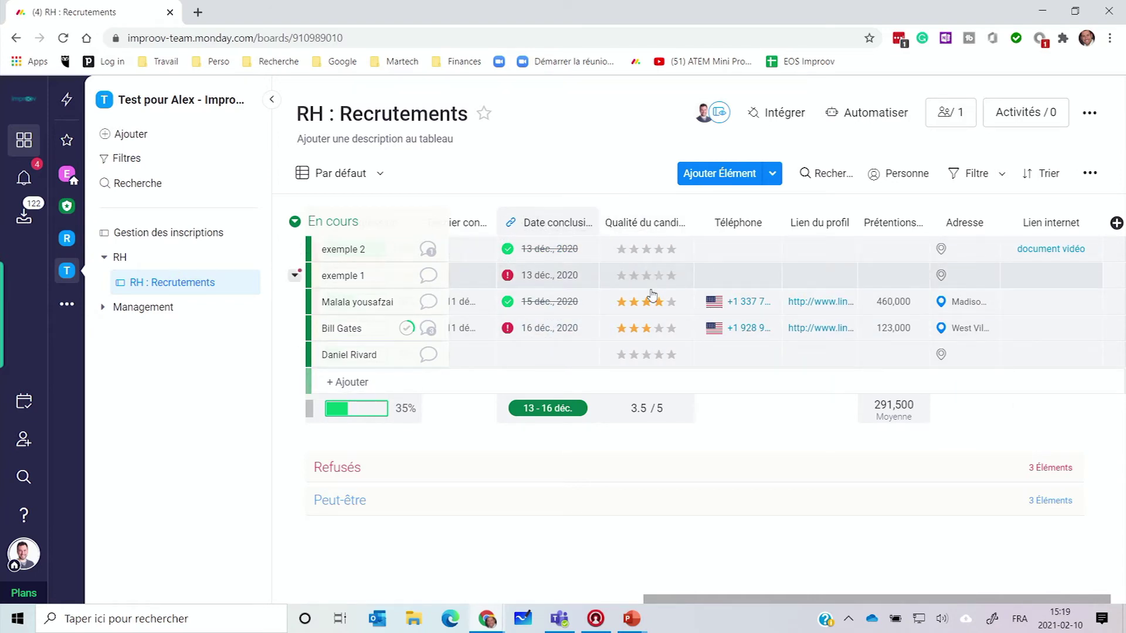
pyautogui.click(671, 275)
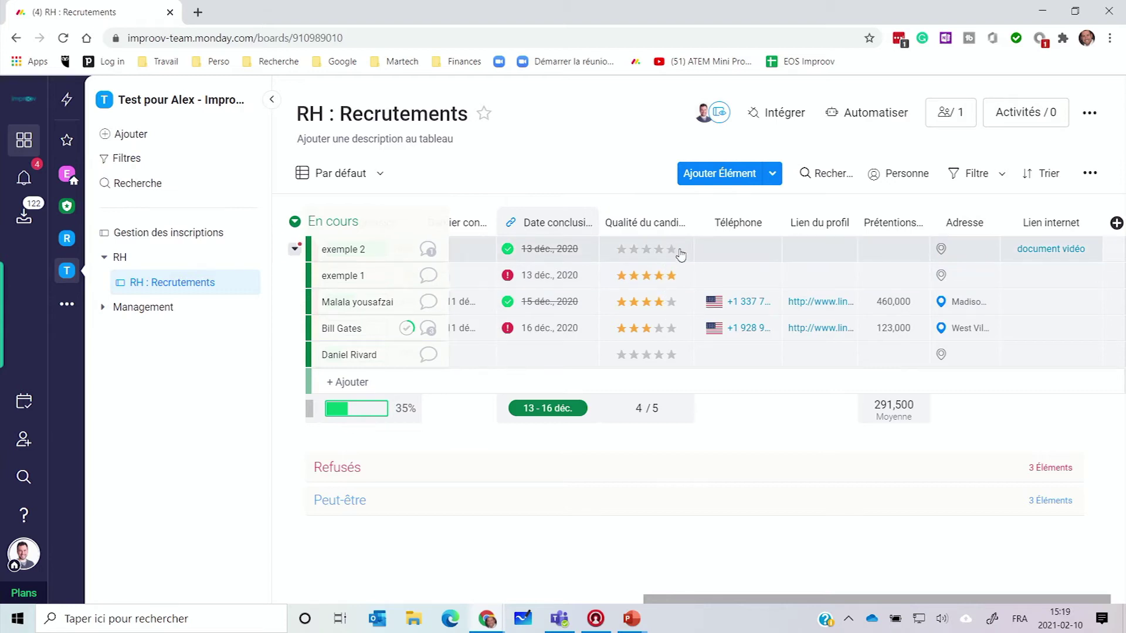
pyautogui.click(673, 252)
pyautogui.click(647, 354)
pyautogui.click(659, 355)
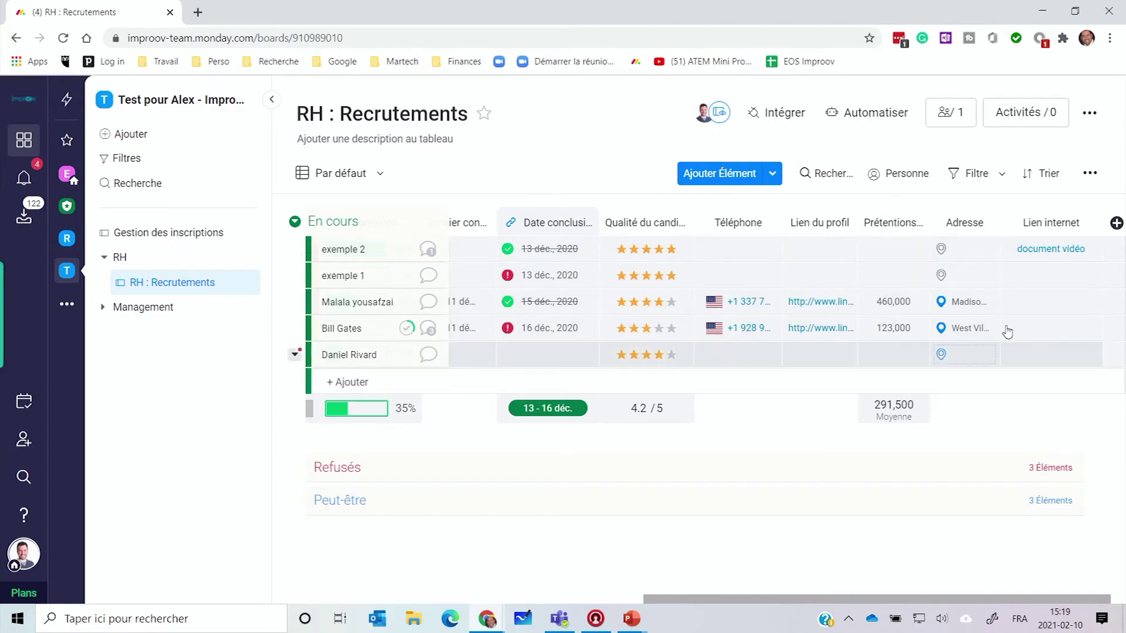
pyautogui.moveTo(742, 601); pyautogui.dragTo(351, 630)
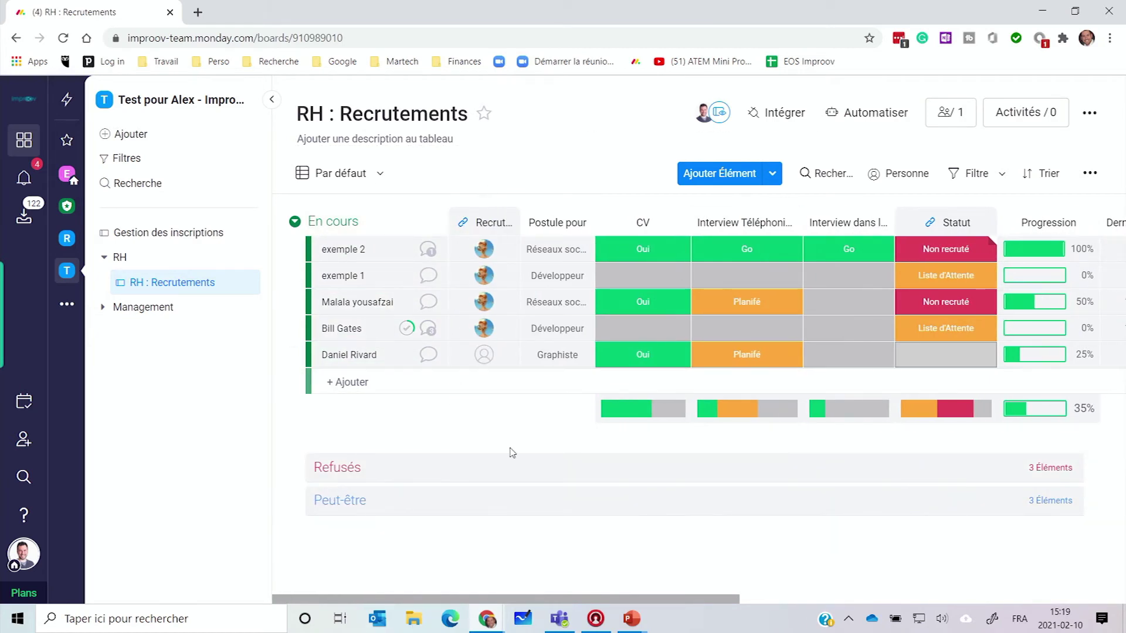
pyautogui.click(196, 136)
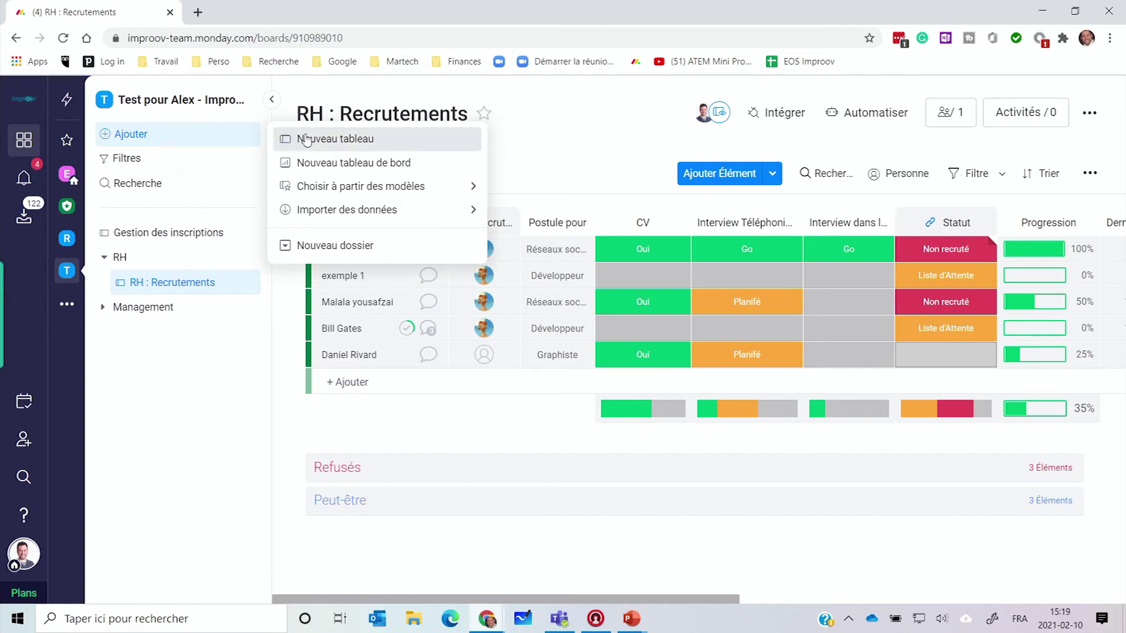
pyautogui.moveTo(386, 193)
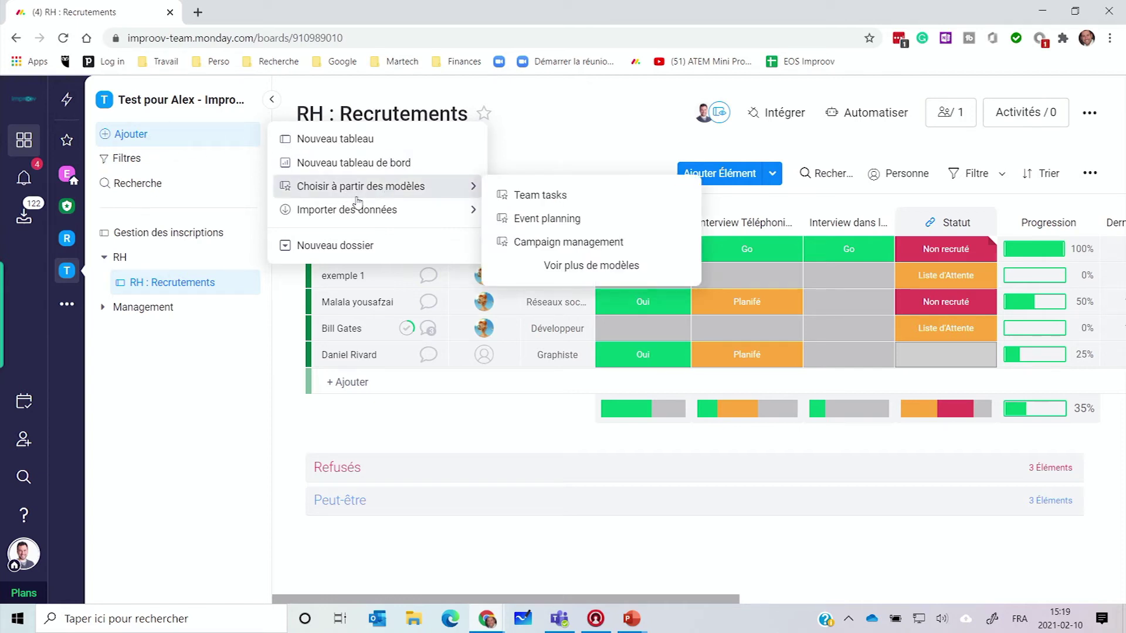
pyautogui.click(523, 269)
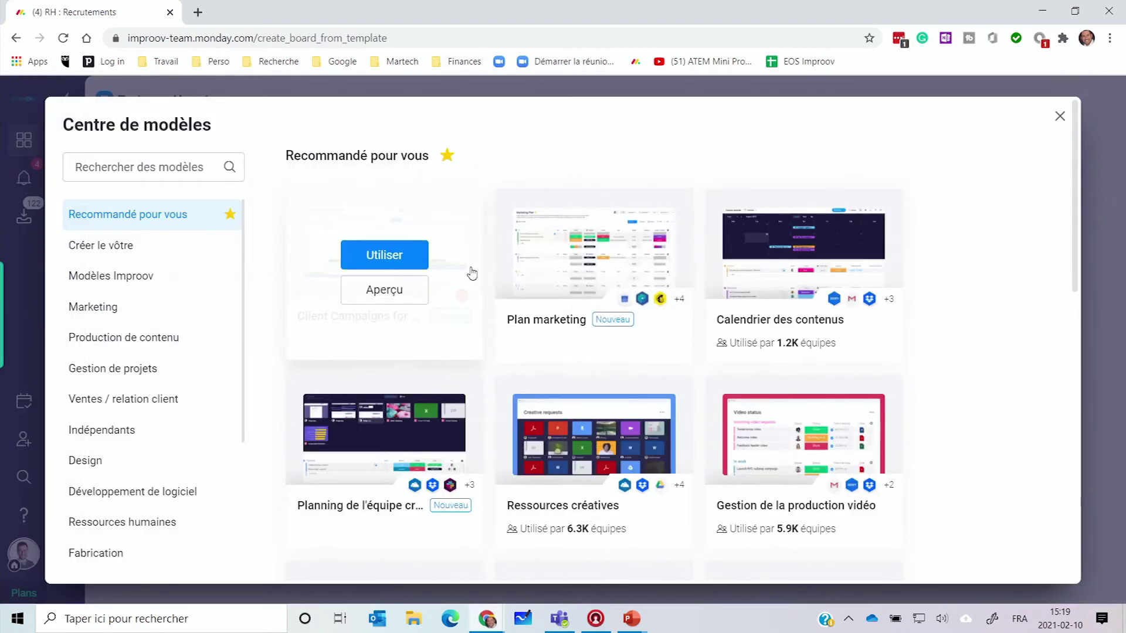
pyautogui.click(111, 276)
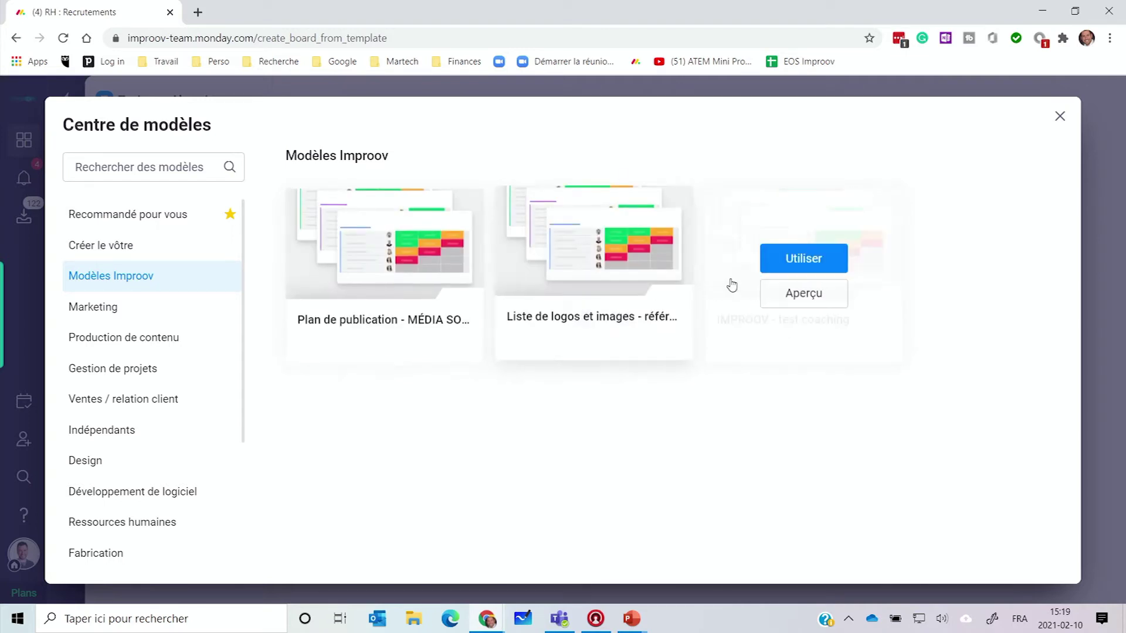
pyautogui.click(100, 307)
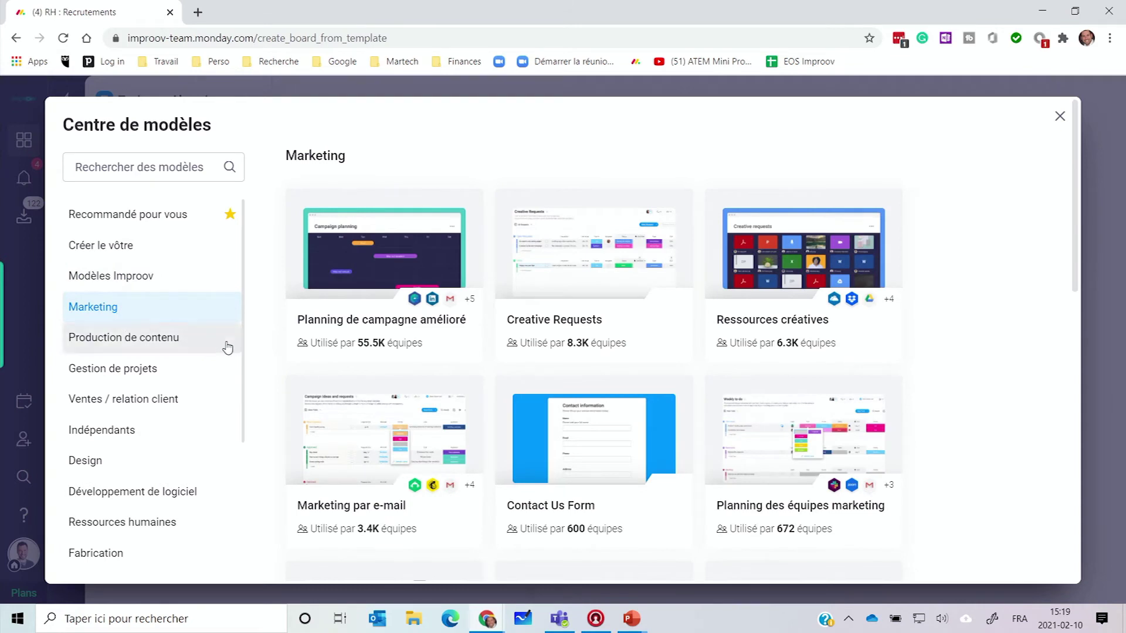
pyautogui.moveTo(303, 408)
pyautogui.moveTo(418, 334)
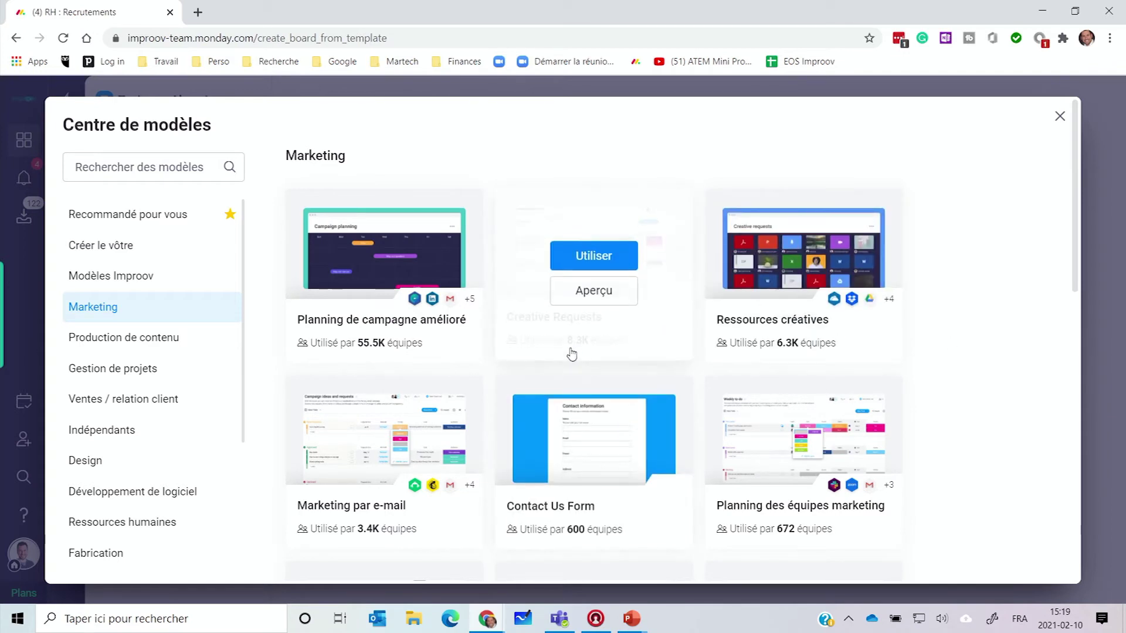
pyautogui.moveTo(796, 359)
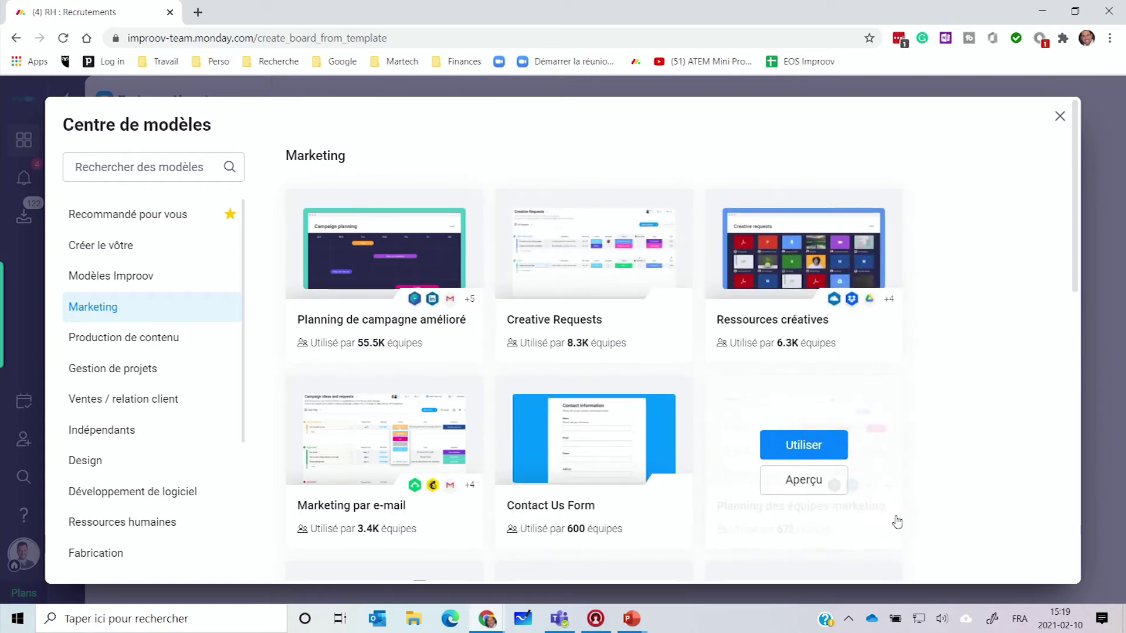
pyautogui.scroll(-5, 952, 491)
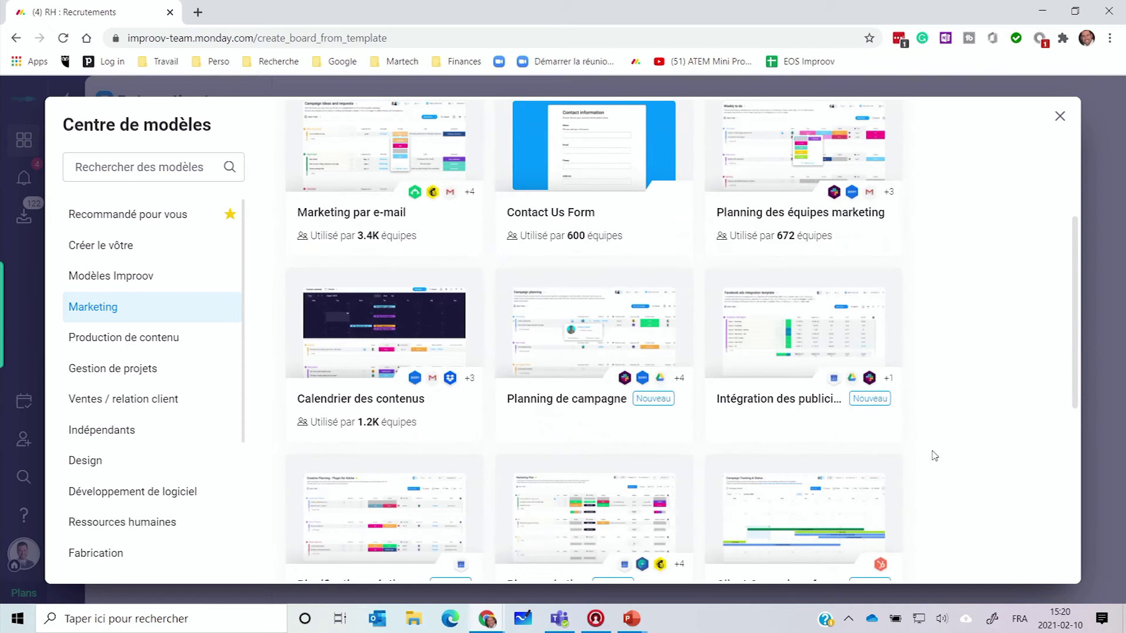
pyautogui.moveTo(615, 394)
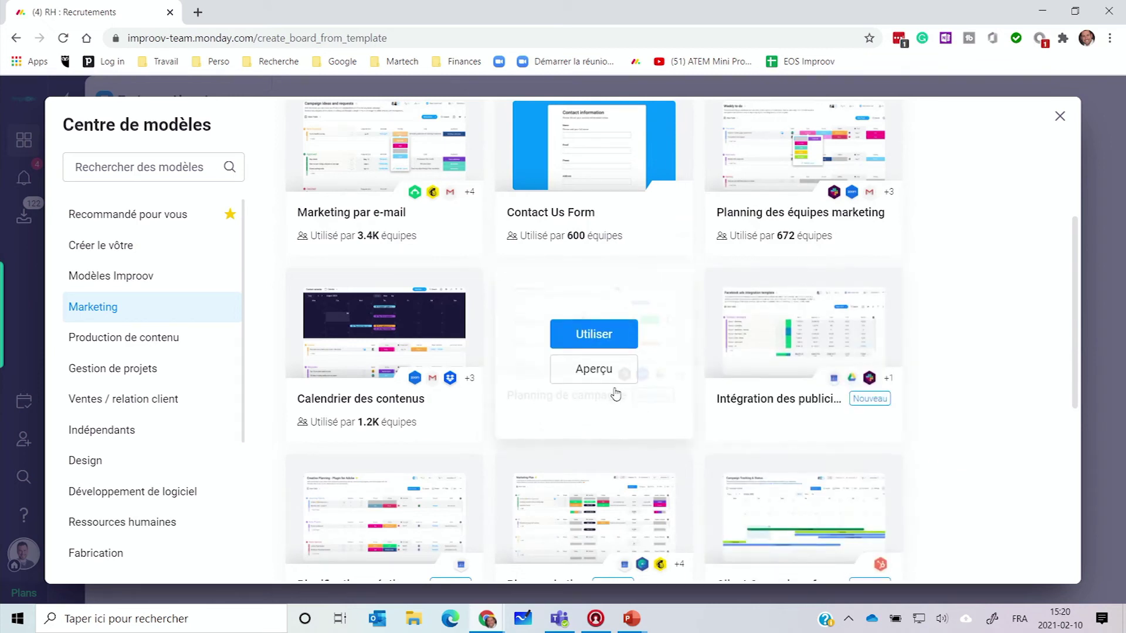
pyautogui.scroll(-1, 885, 422)
pyautogui.moveTo(817, 390)
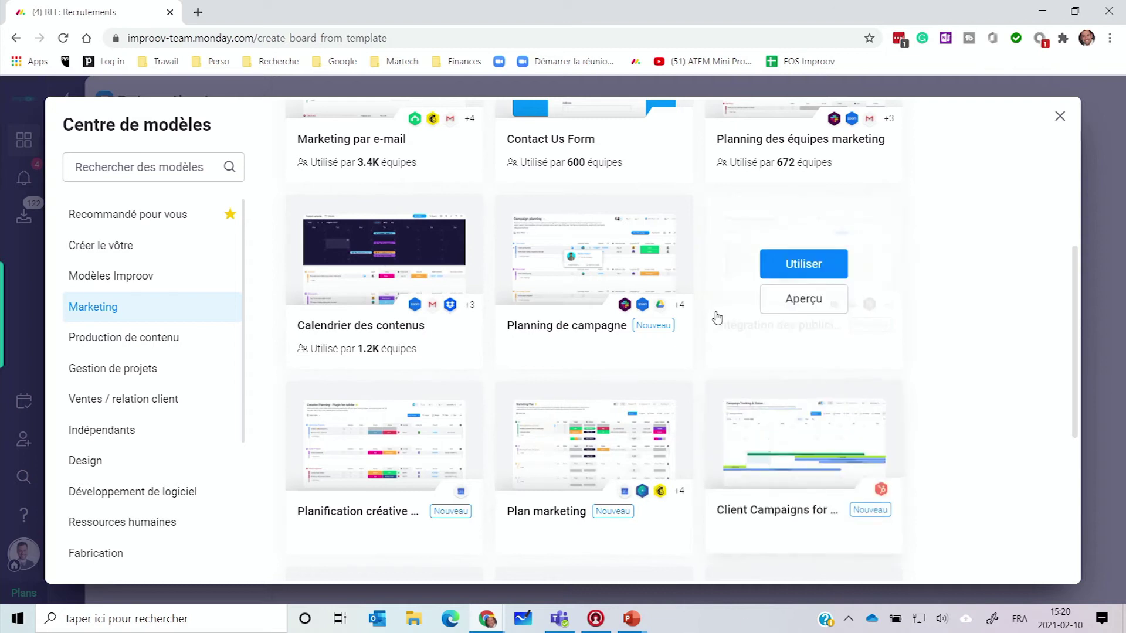
pyautogui.moveTo(653, 355)
pyautogui.scroll(-6, 402, 320)
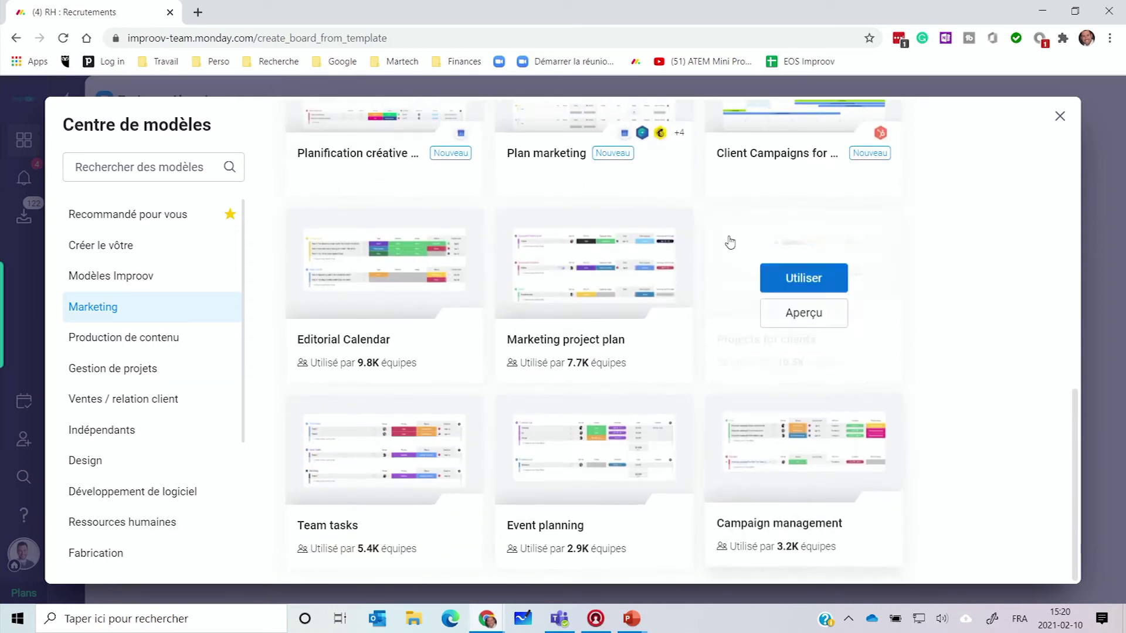
# Step: Browse the Production de contenu and Gestion de projets template categories
pyautogui.click(154, 338)
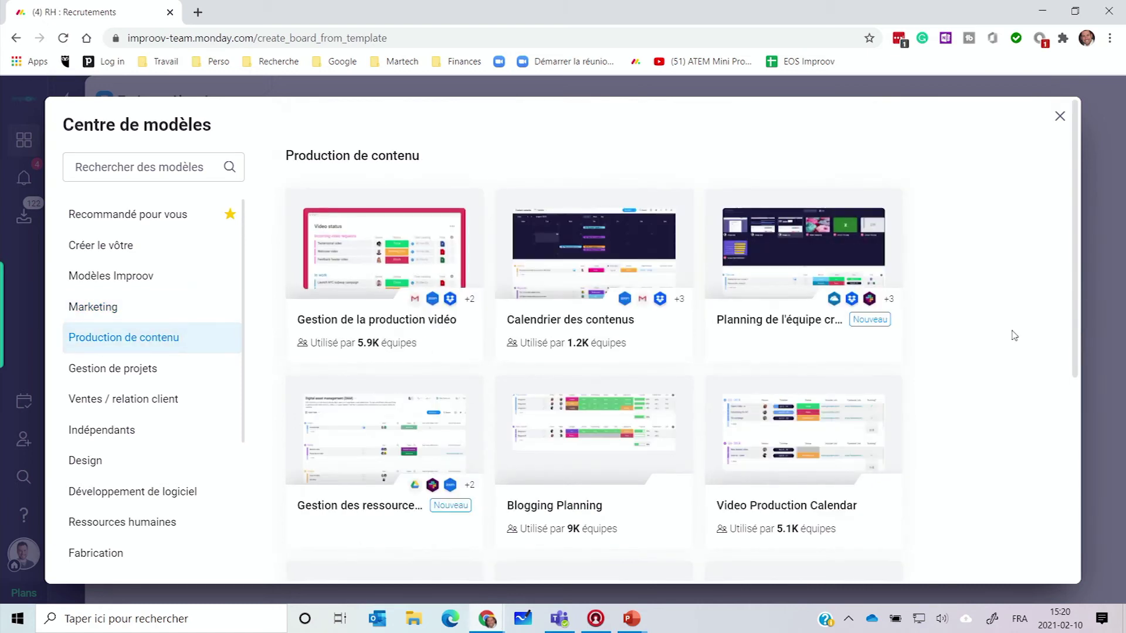
pyautogui.scroll(-6, 1003, 339)
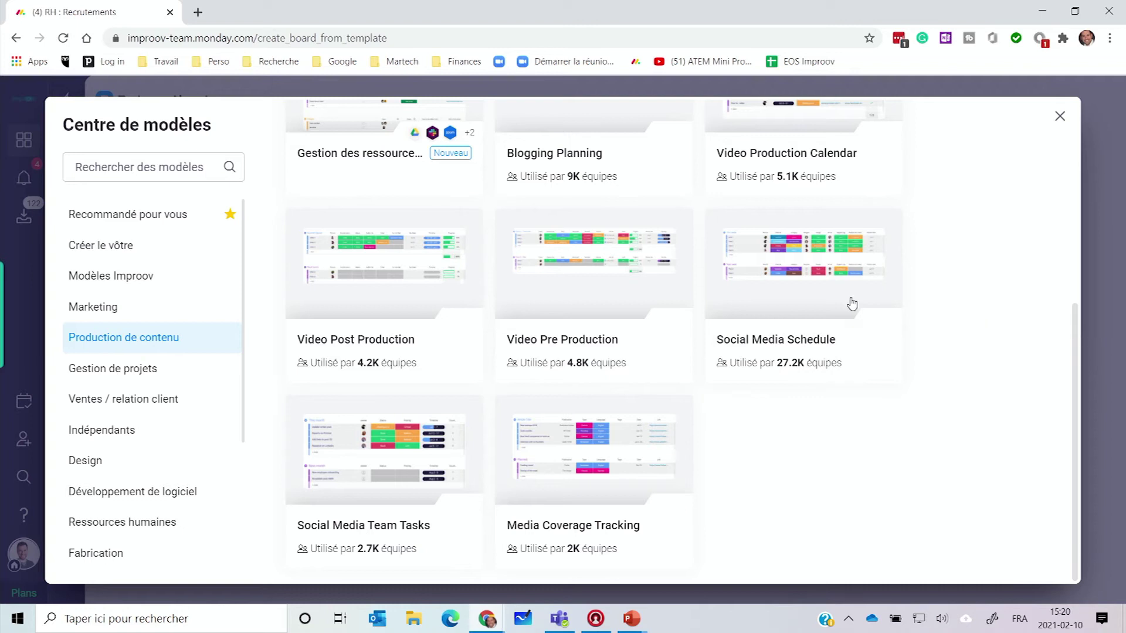
pyautogui.click(129, 375)
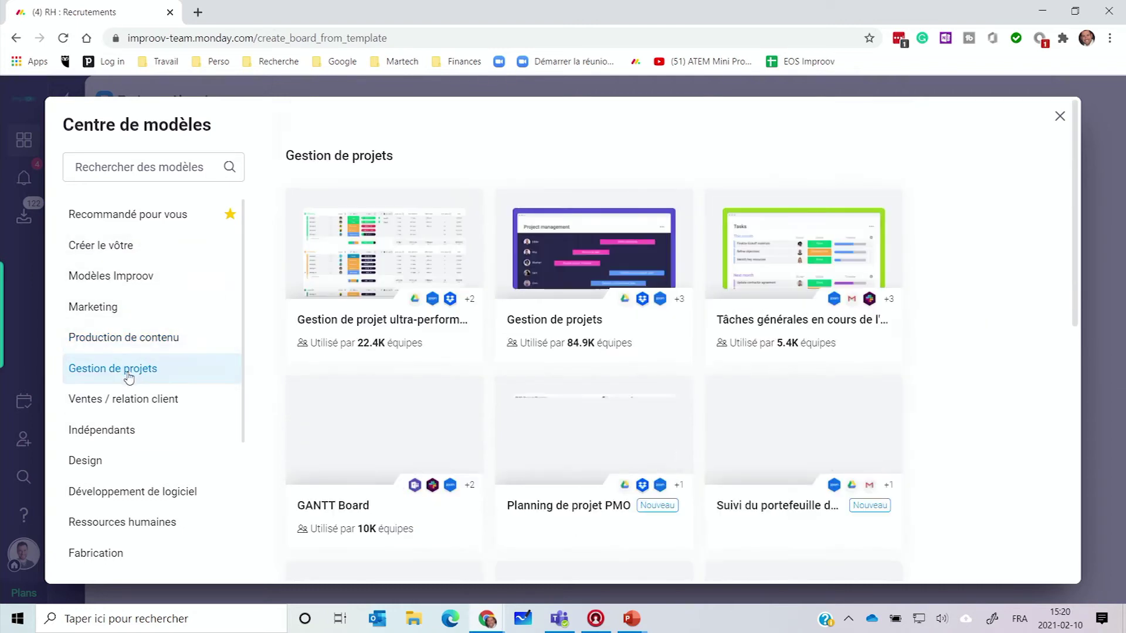
pyautogui.moveTo(309, 456)
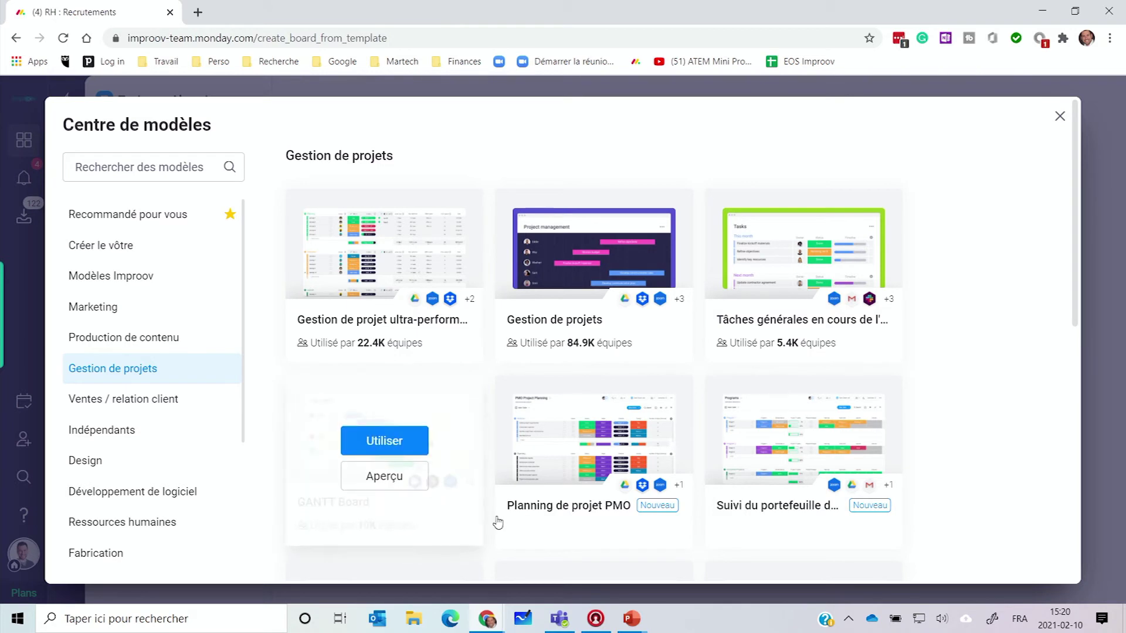
pyautogui.scroll(-7, 977, 373)
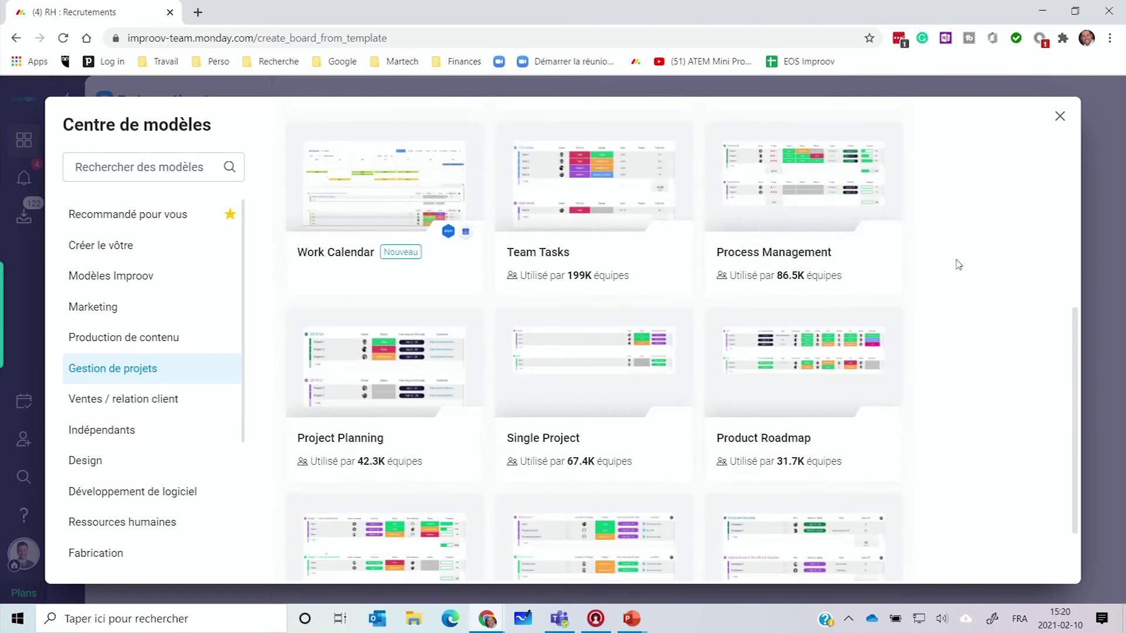
pyautogui.moveTo(860, 423)
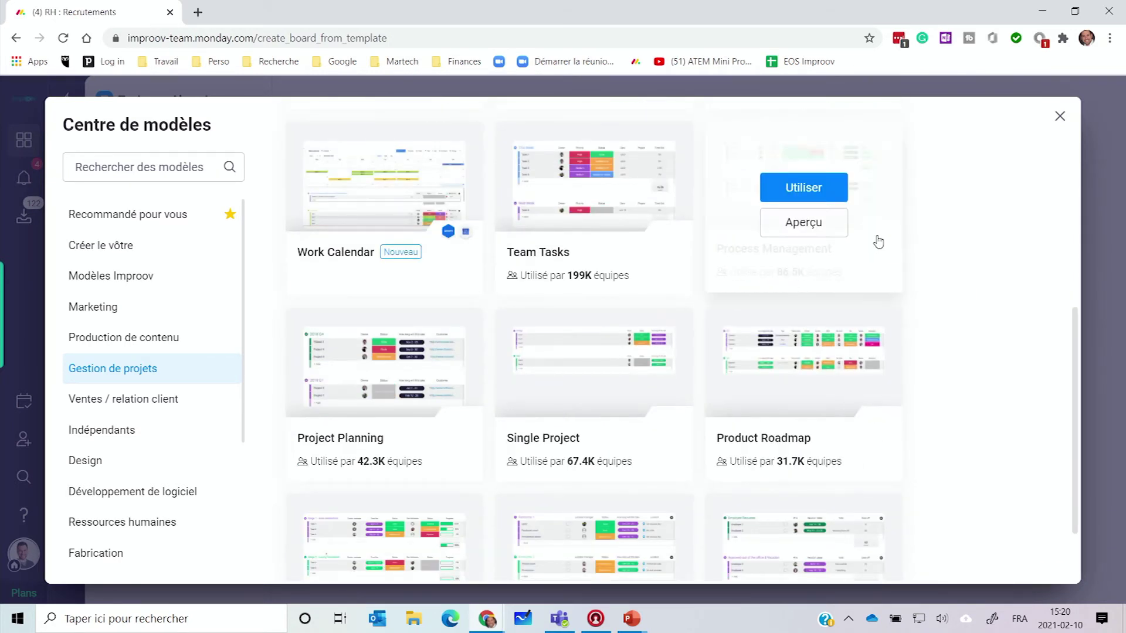
pyautogui.moveTo(550, 250)
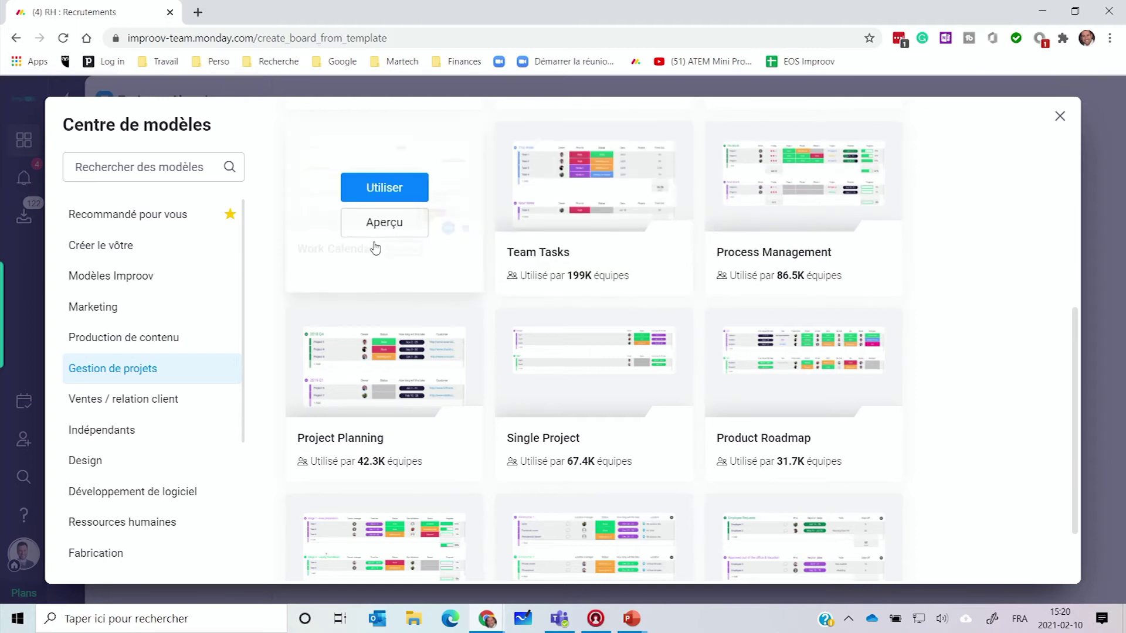
pyautogui.moveTo(415, 274)
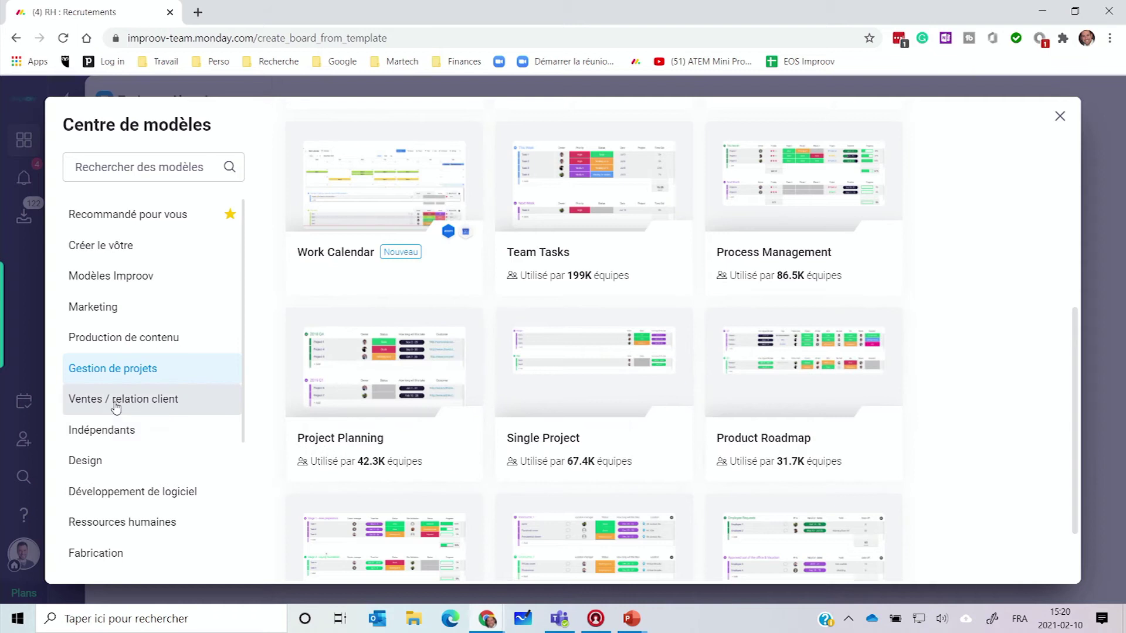
# Step: Check the Ventes / relation client templates, then create a board from Planning de l'équipe créative
pyautogui.click(138, 405)
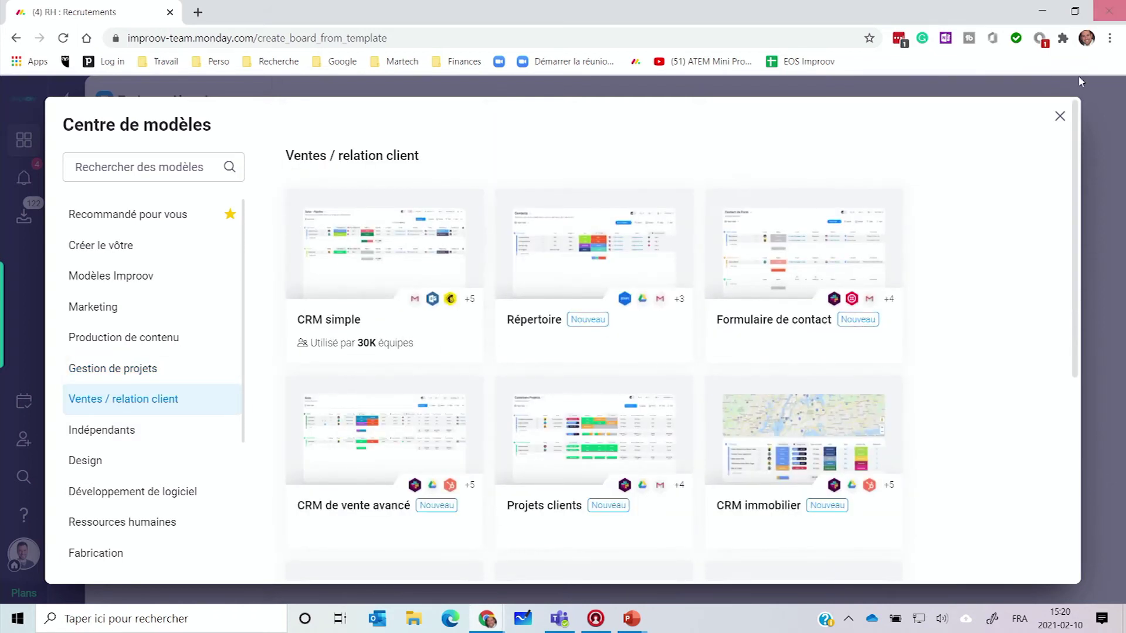
pyautogui.scroll(-3, 1010, 223)
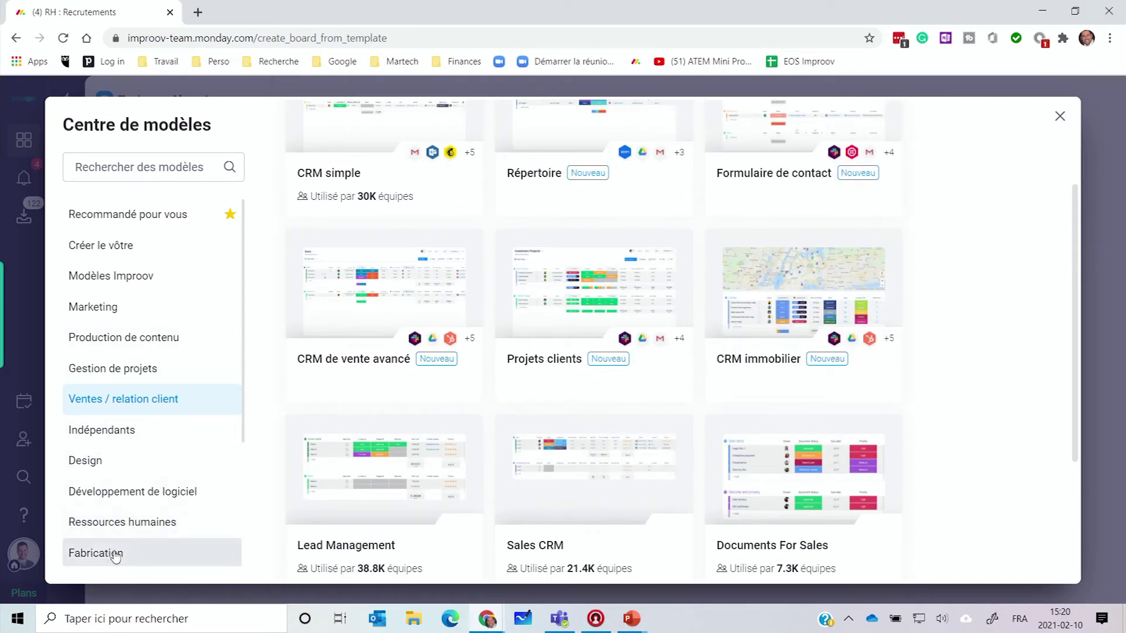
pyautogui.scroll(-3, 139, 517)
pyautogui.scroll(-1, 139, 517)
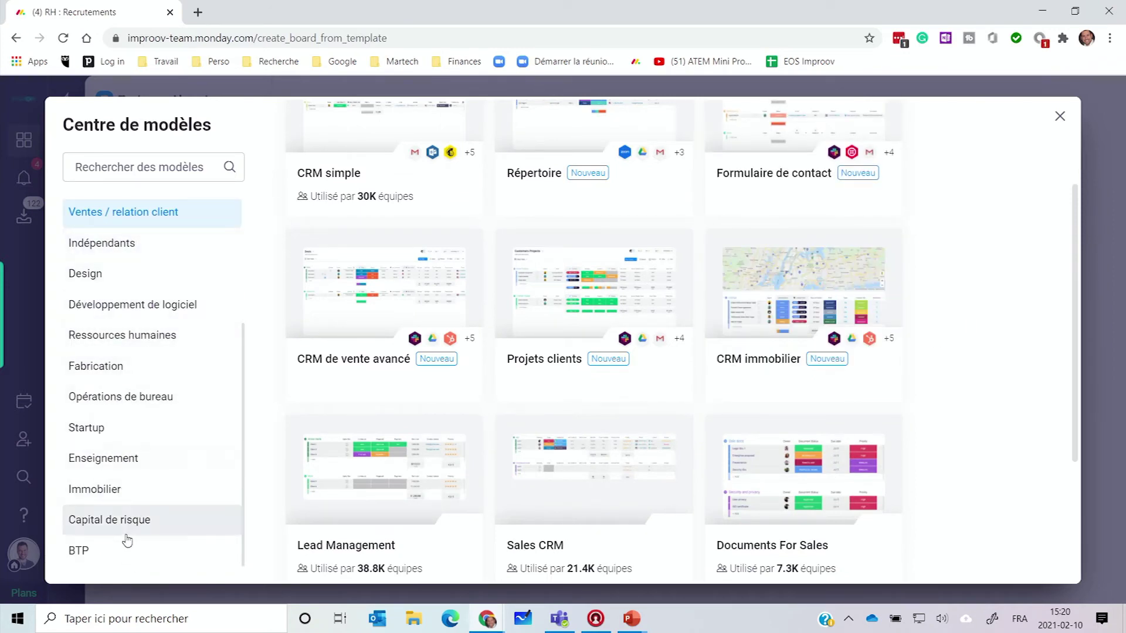
pyautogui.scroll(3, 153, 381)
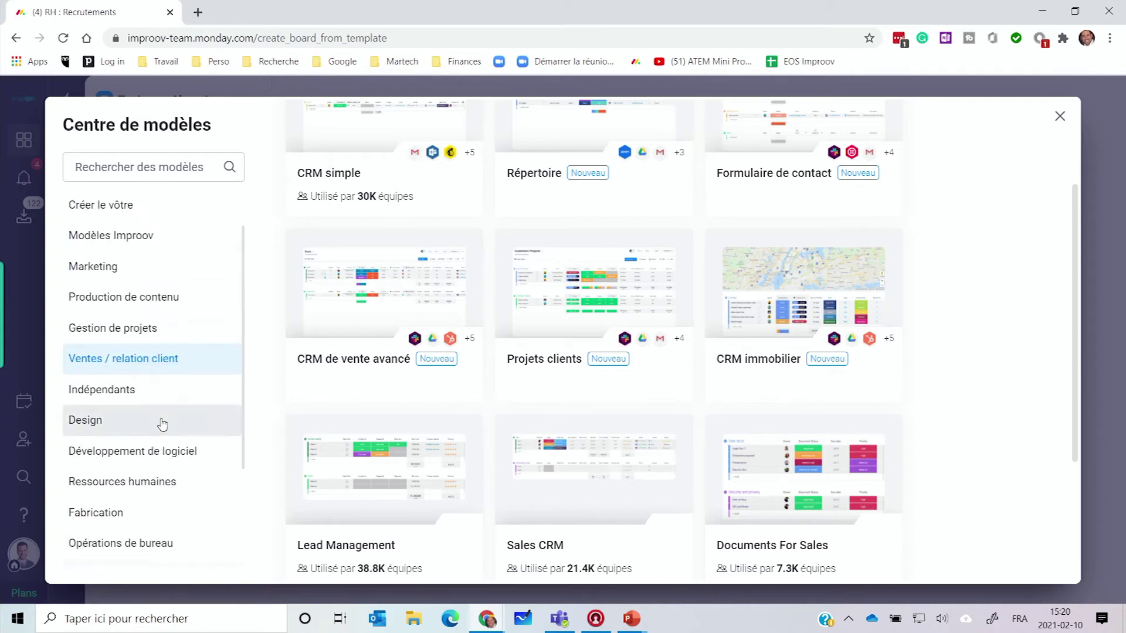
pyautogui.click(123, 300)
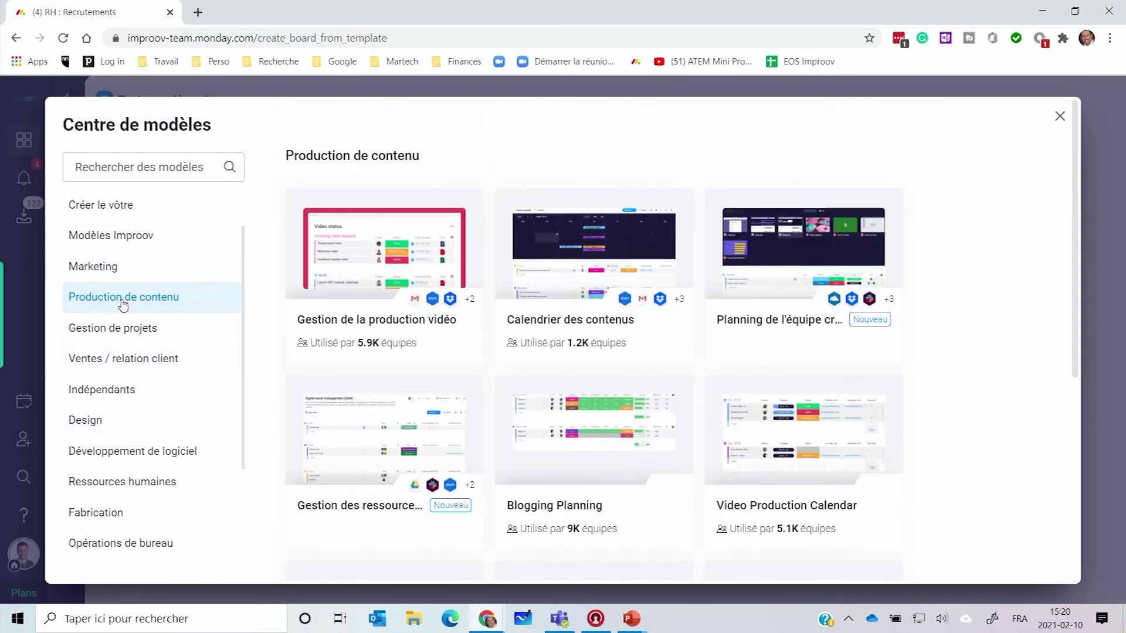
pyautogui.moveTo(826, 261)
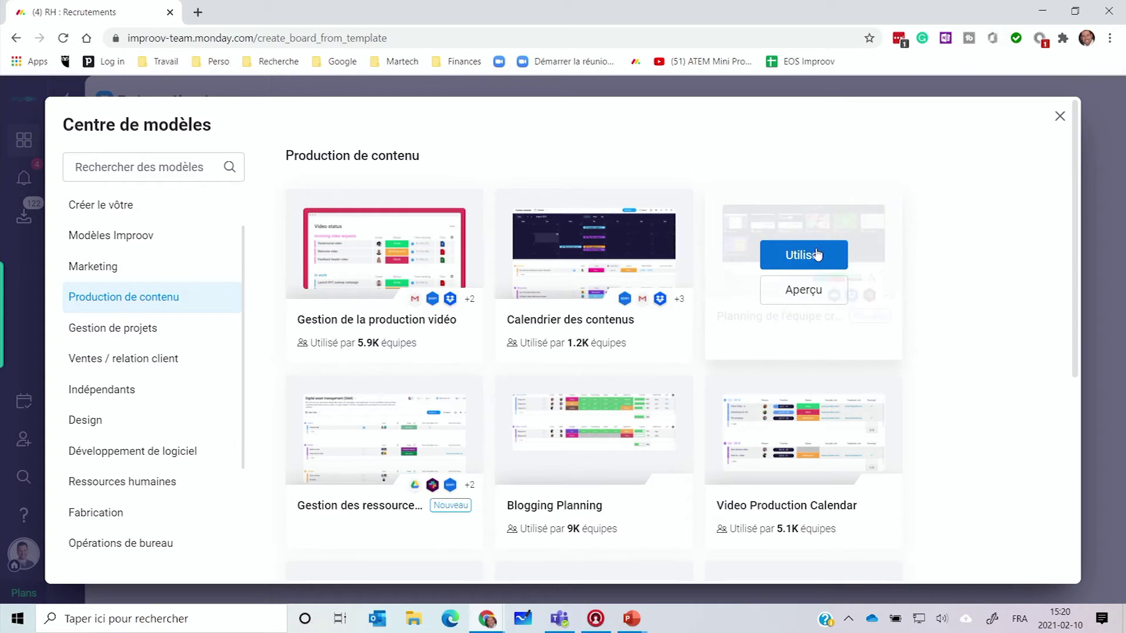
pyautogui.click(804, 258)
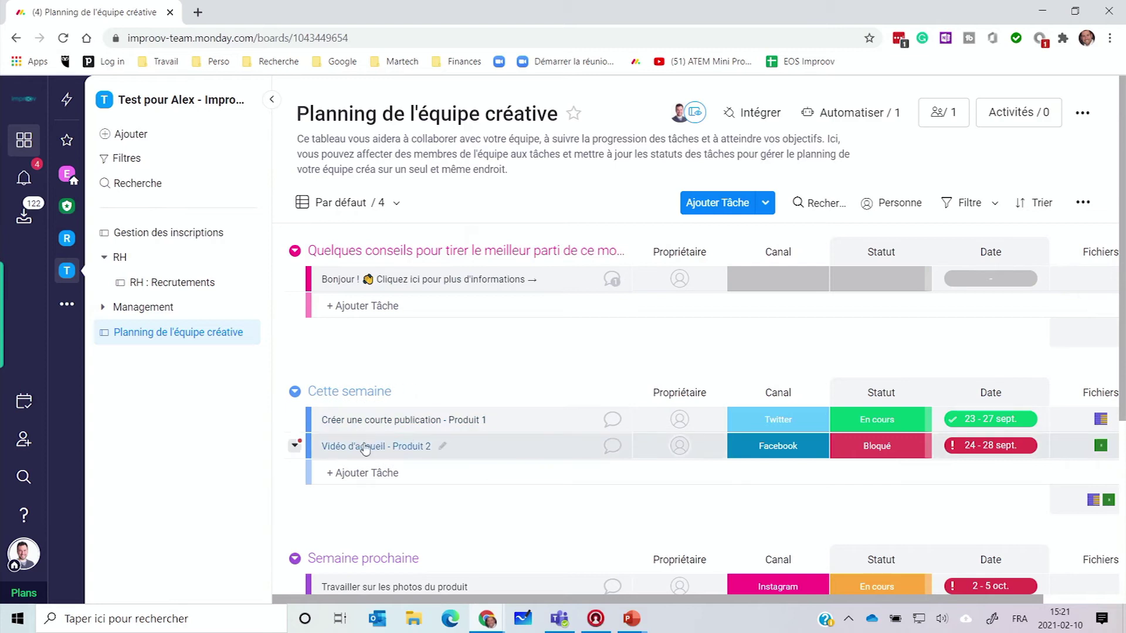
# Step: Add the task Analyse de produit X and drag it into the Semaine prochaine group
pyautogui.scroll(-4, 404, 425)
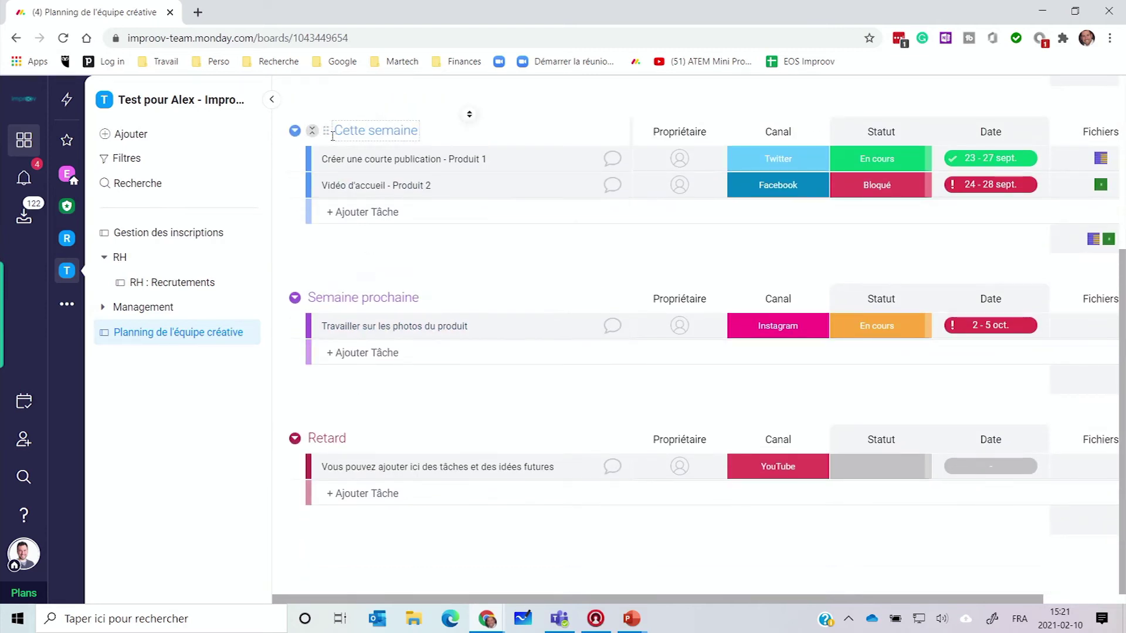
pyautogui.scroll(3, 370, 444)
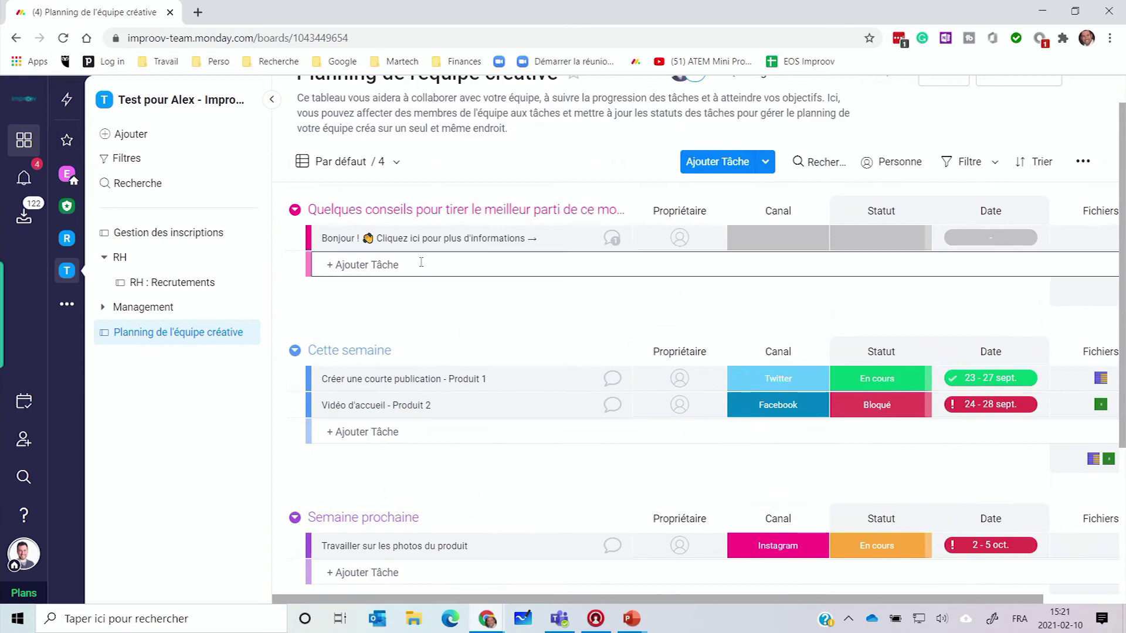
pyautogui.scroll(-2, 371, 498)
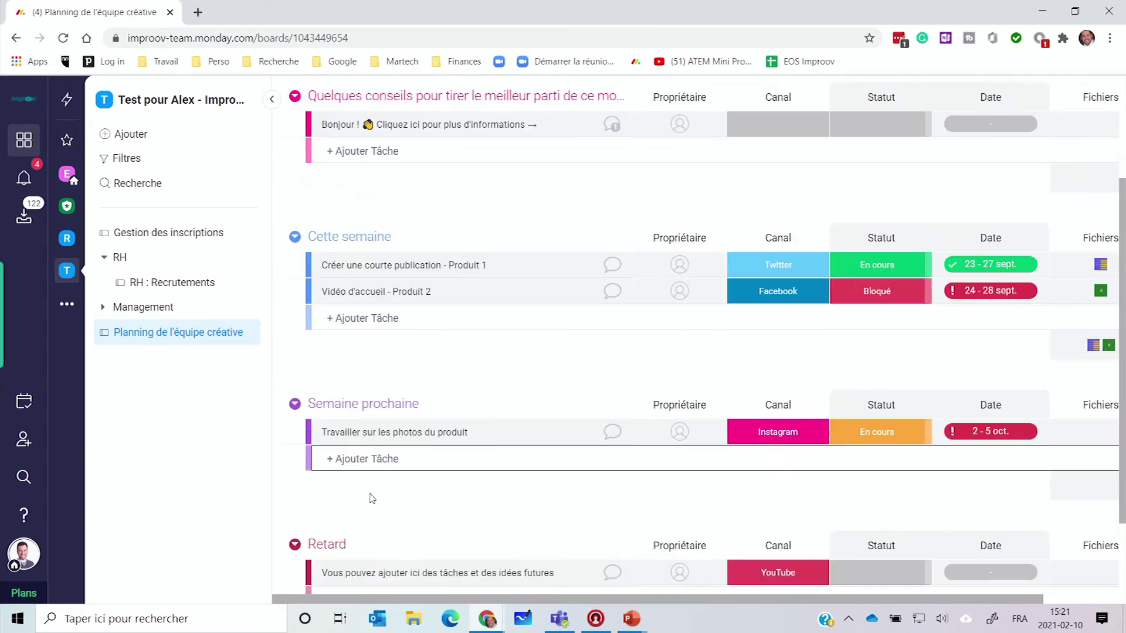
pyautogui.scroll(-2, 372, 498)
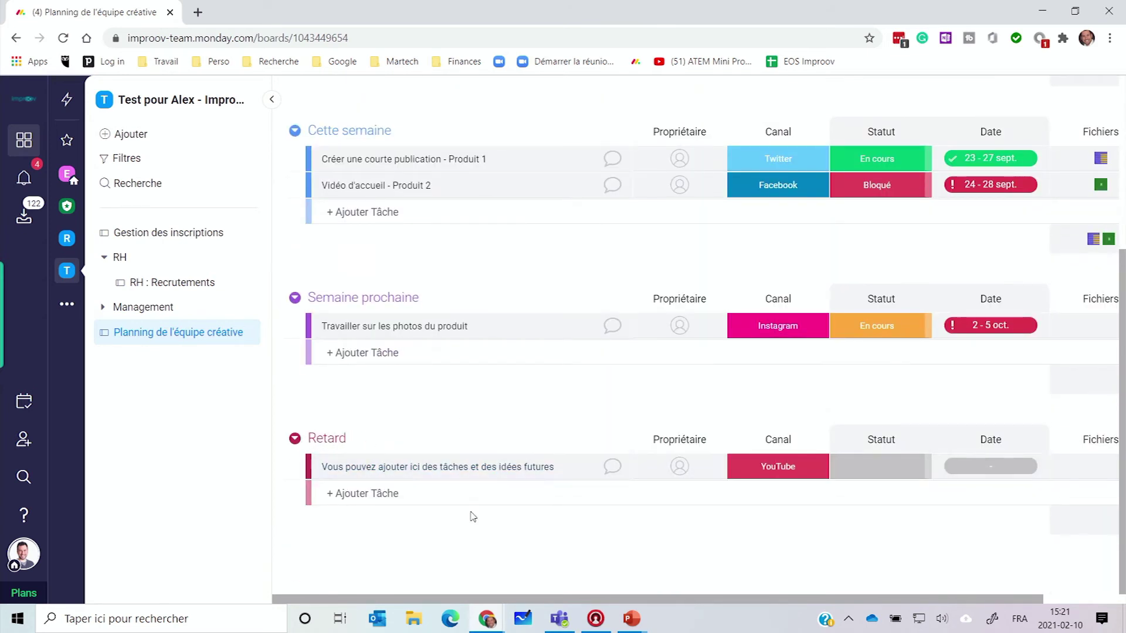
pyautogui.scroll(3, 489, 469)
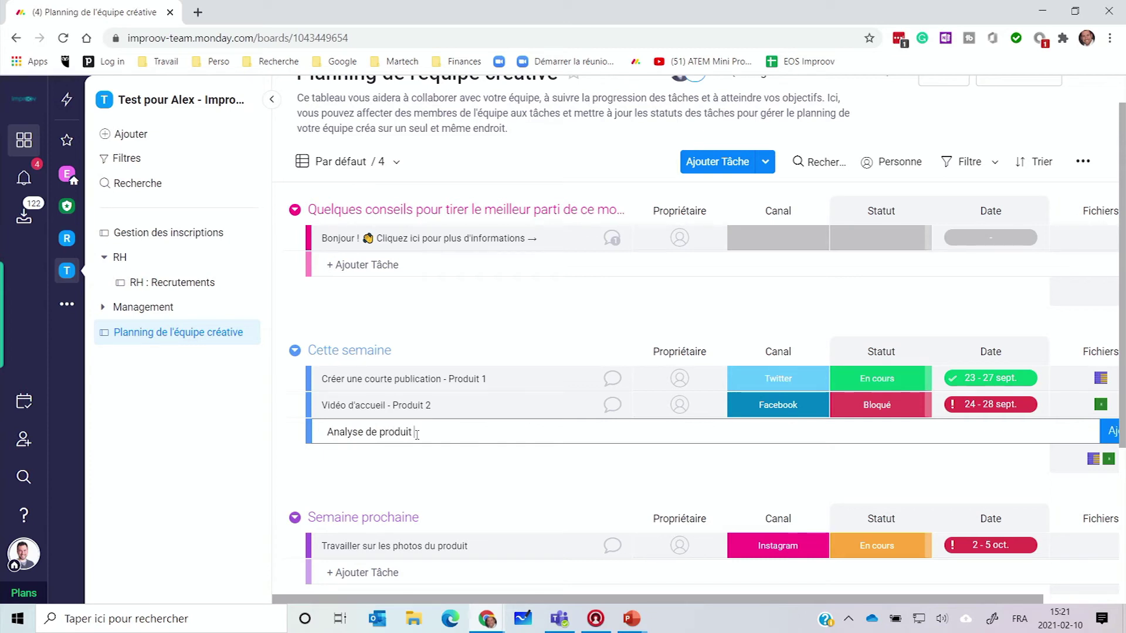
pyautogui.press('Return')
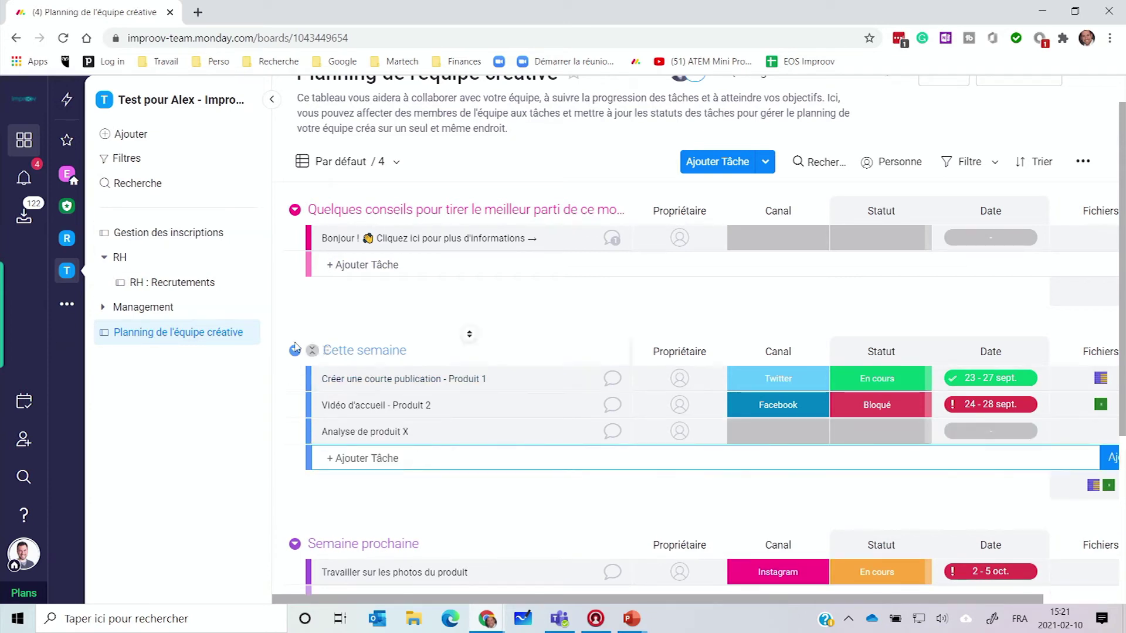
pyautogui.scroll(-3, 371, 422)
pyautogui.moveTo(364, 286); pyautogui.dragTo(364, 403)
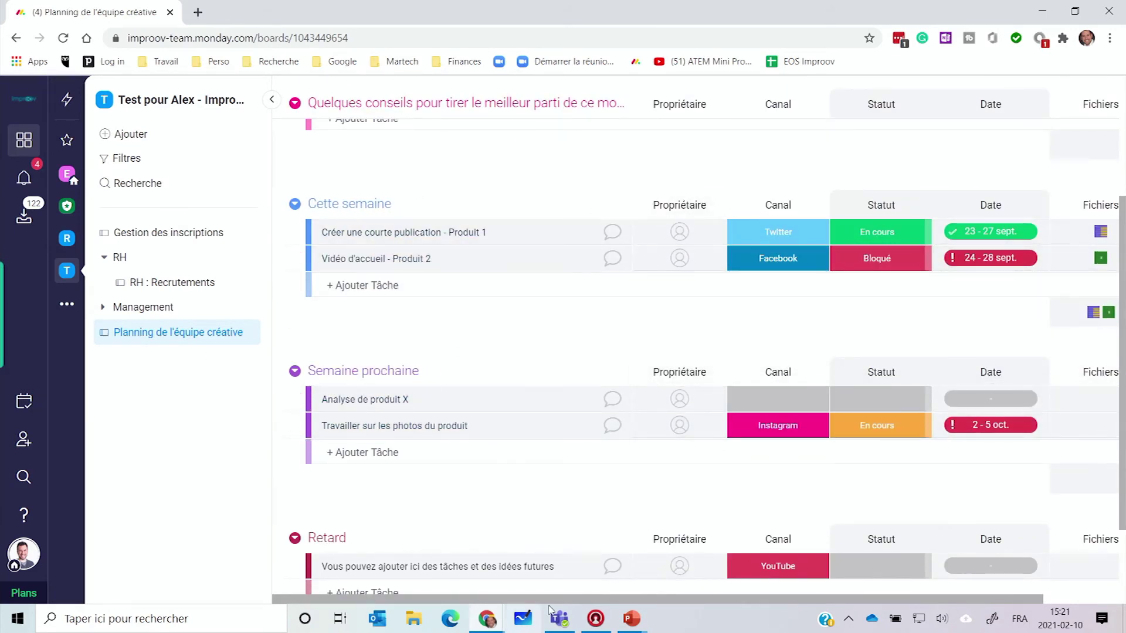
pyautogui.moveTo(623, 599); pyautogui.dragTo(738, 601)
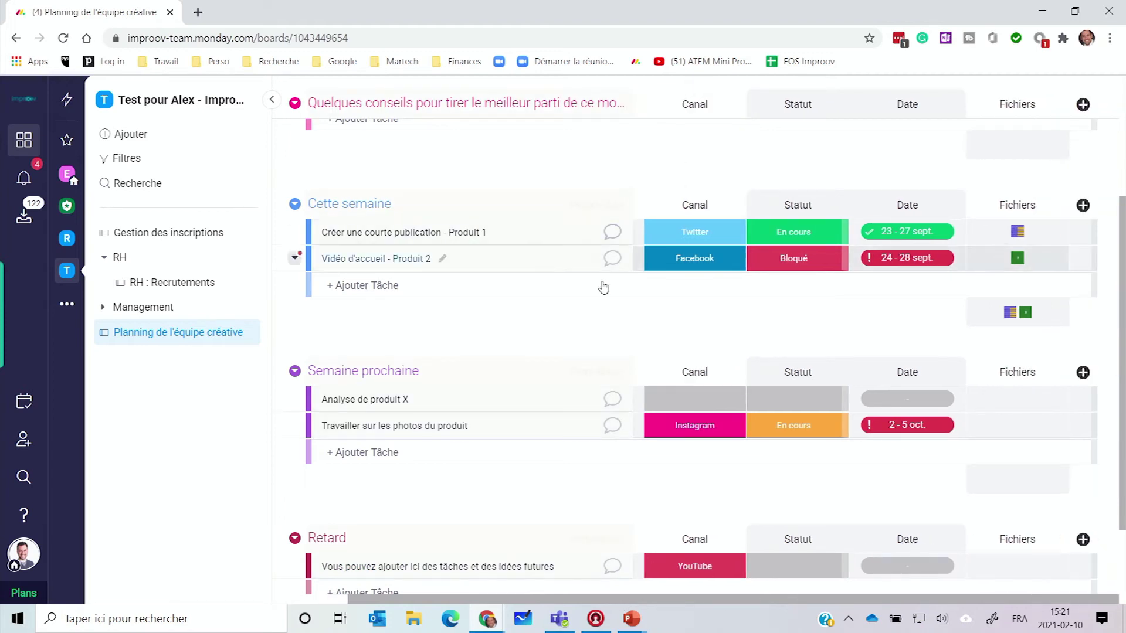
# Step: Set Analyse de produit X's channel to Adwords and its status to En cours
pyautogui.click(685, 410)
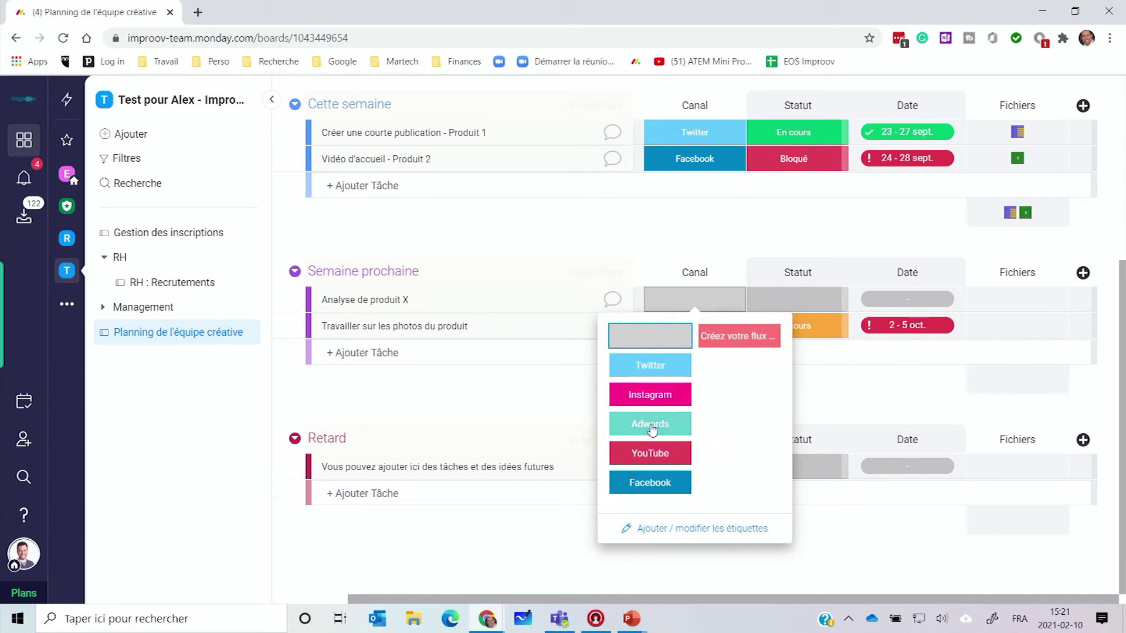
pyautogui.click(652, 430)
pyautogui.click(795, 306)
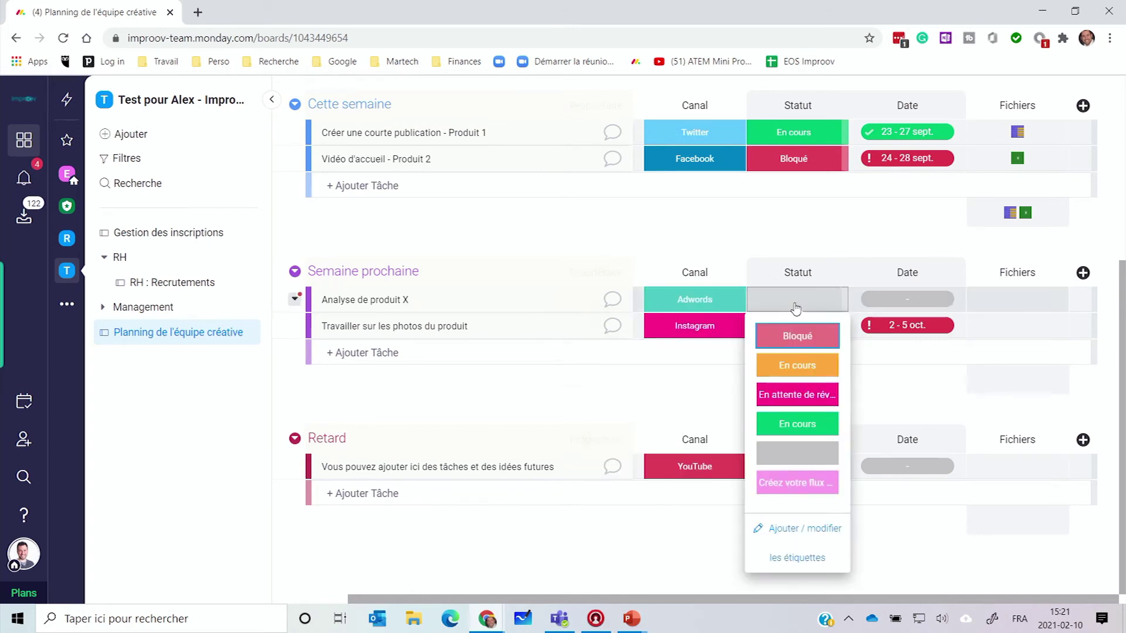
pyautogui.click(797, 365)
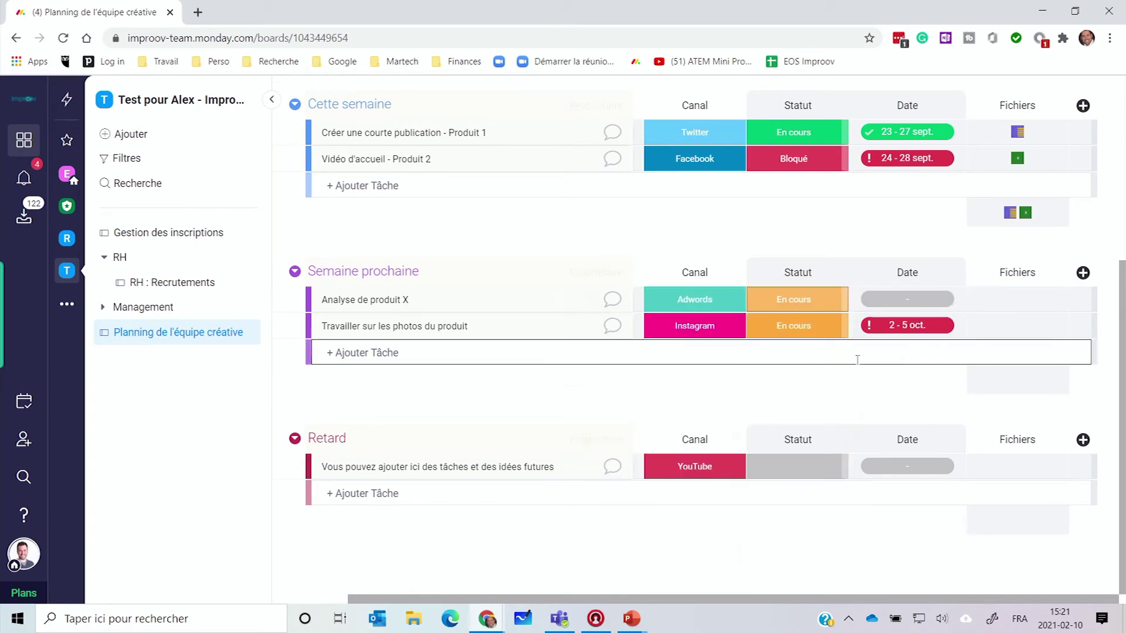
# Step: Give the task a date range of 2 to 19 February
pyautogui.click(922, 308)
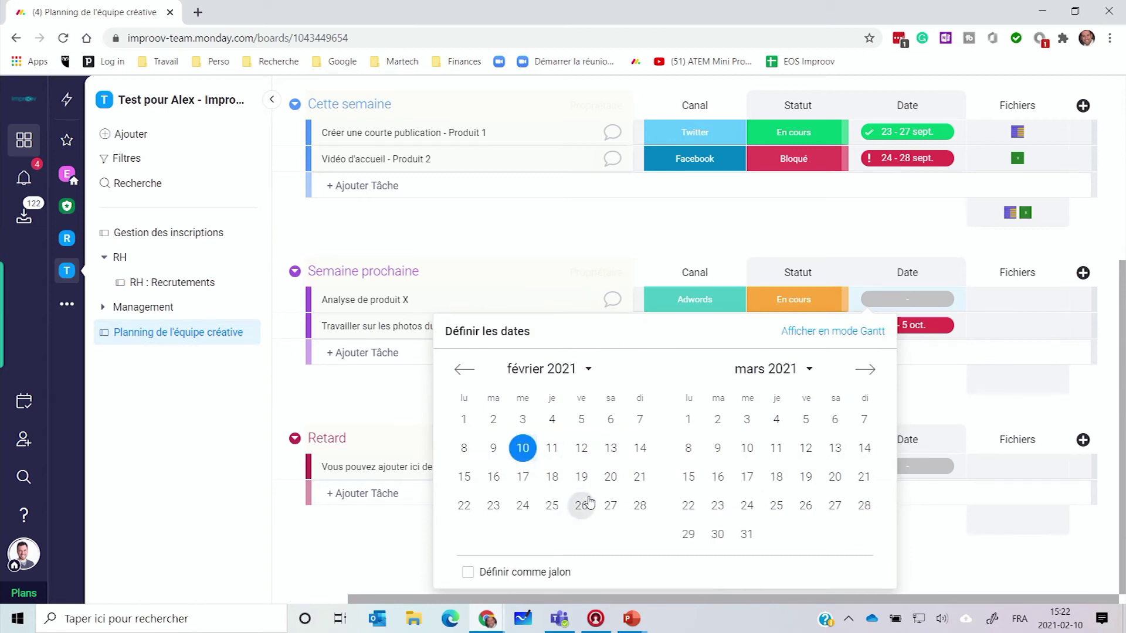
pyautogui.click(582, 480)
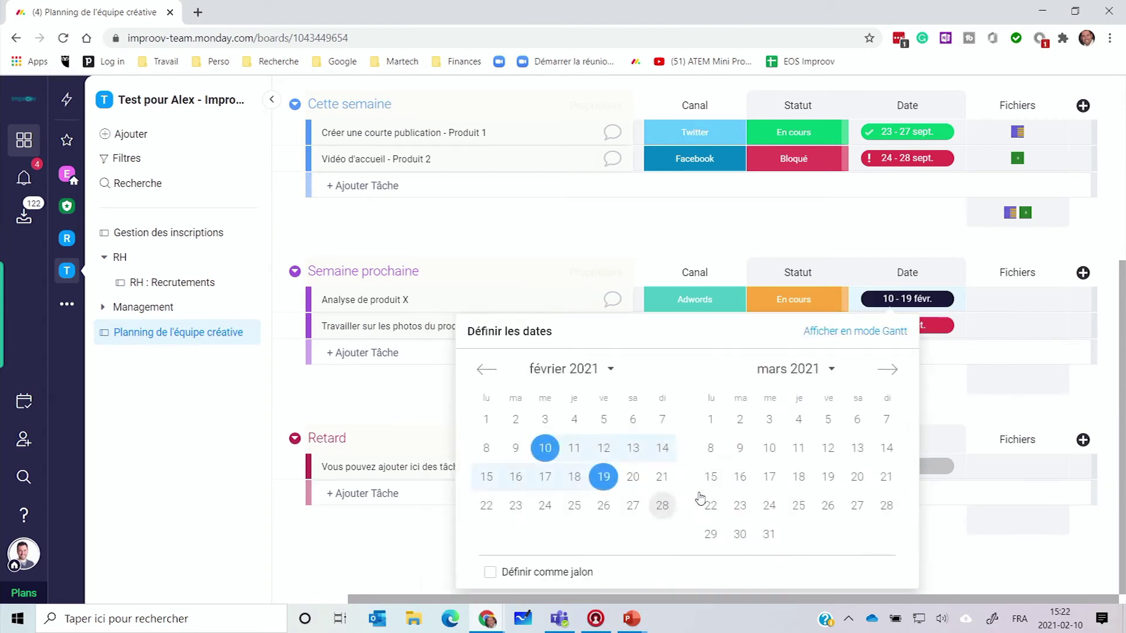
pyautogui.click(992, 244)
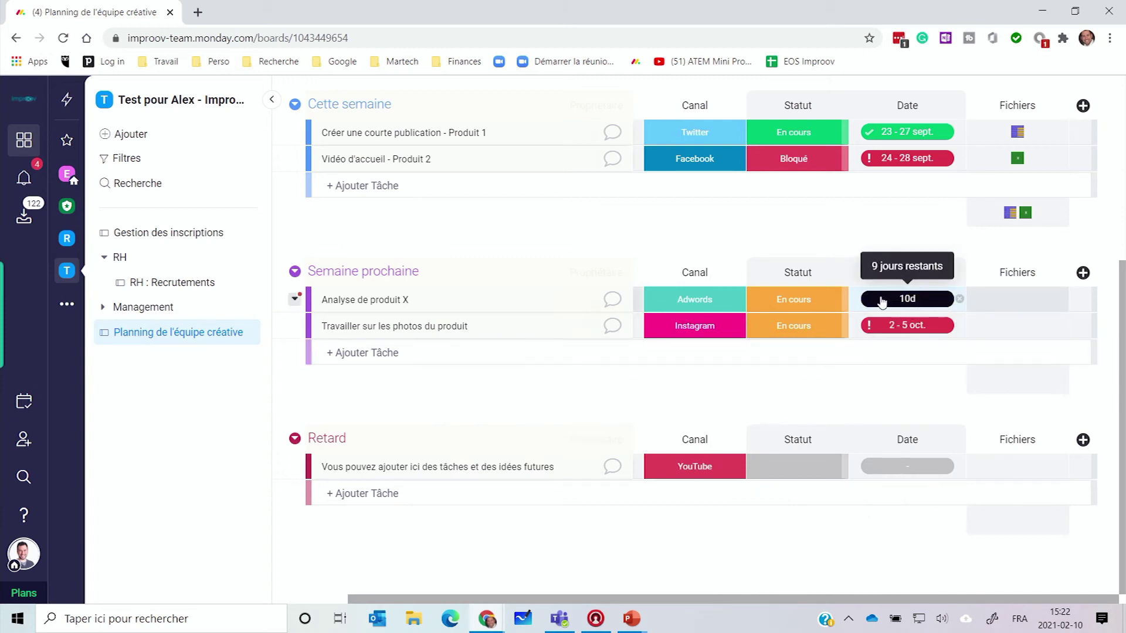
pyautogui.click(912, 302)
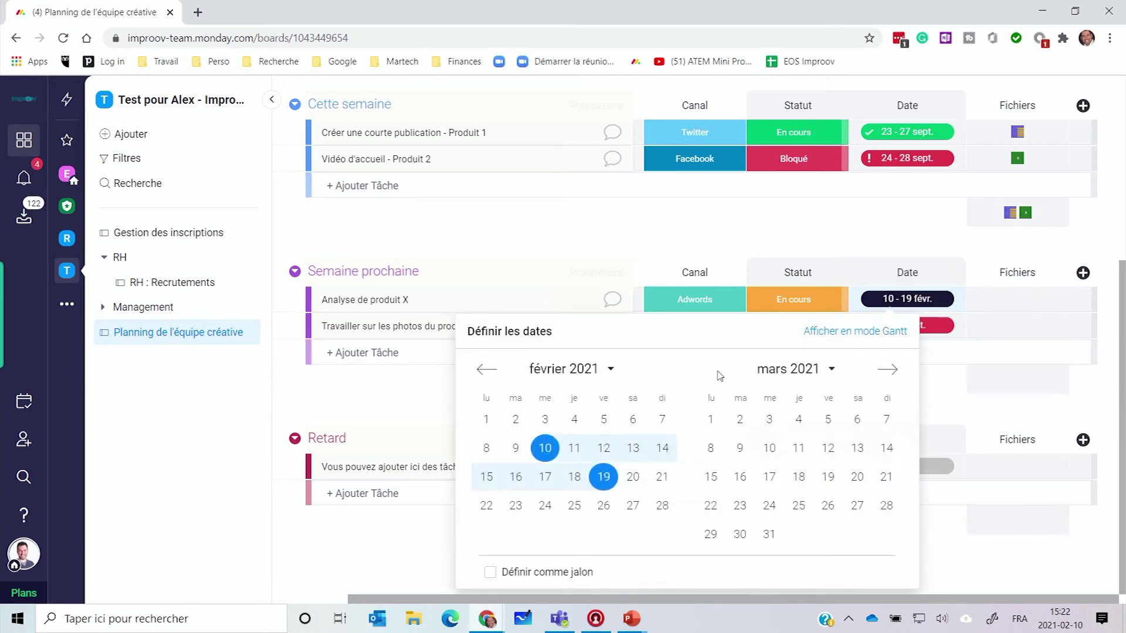
pyautogui.click(516, 420)
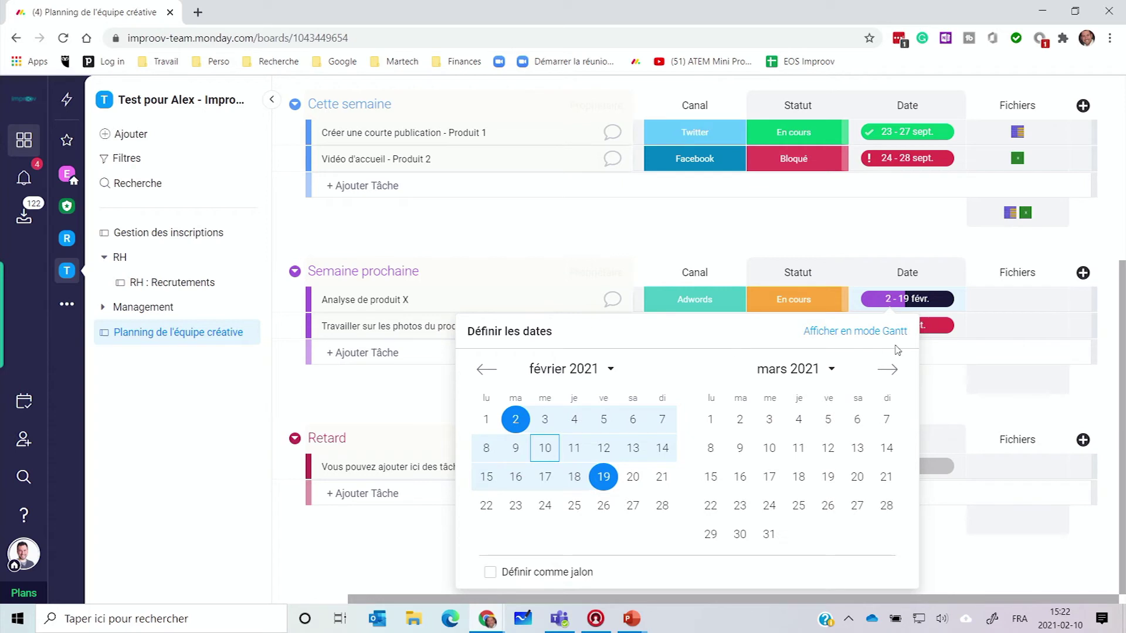
pyautogui.click(947, 403)
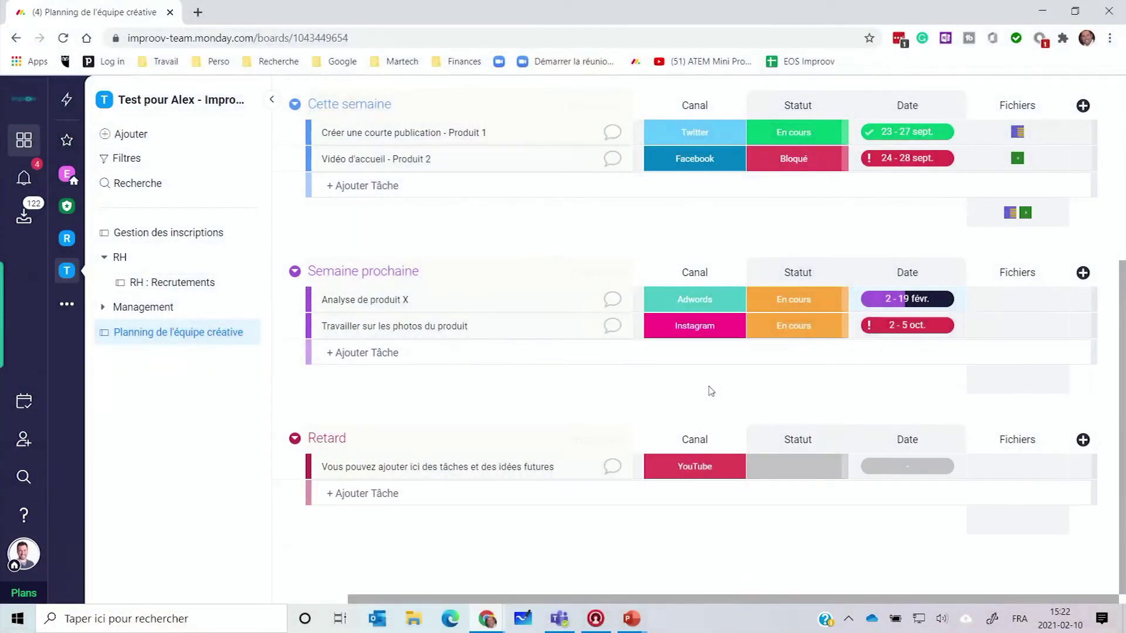
pyautogui.click(1018, 301)
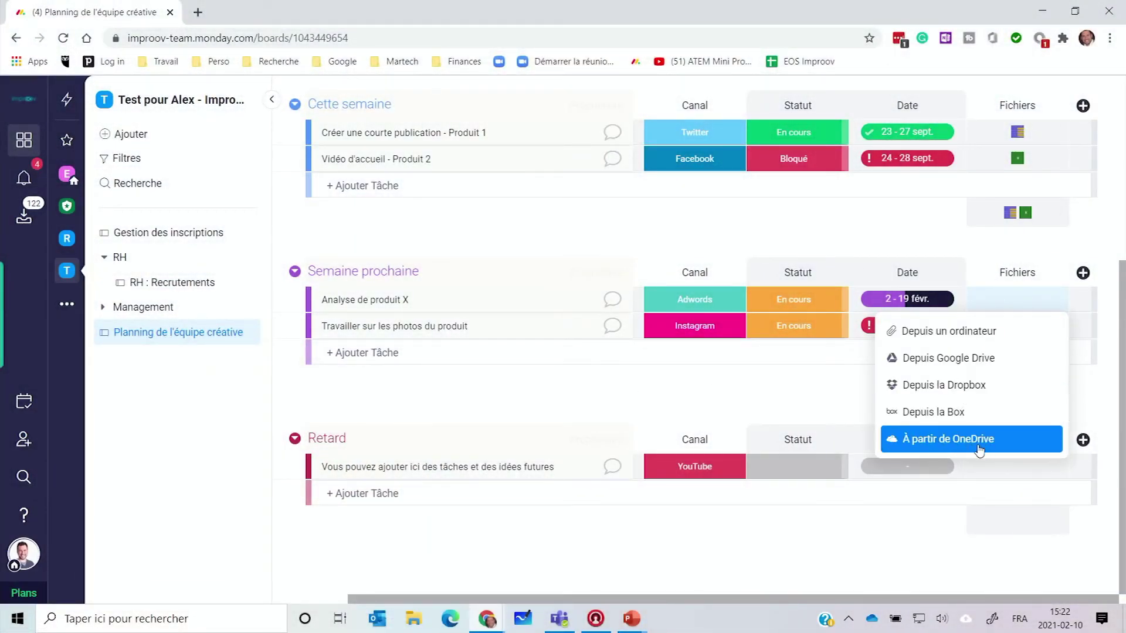
pyautogui.click(820, 582)
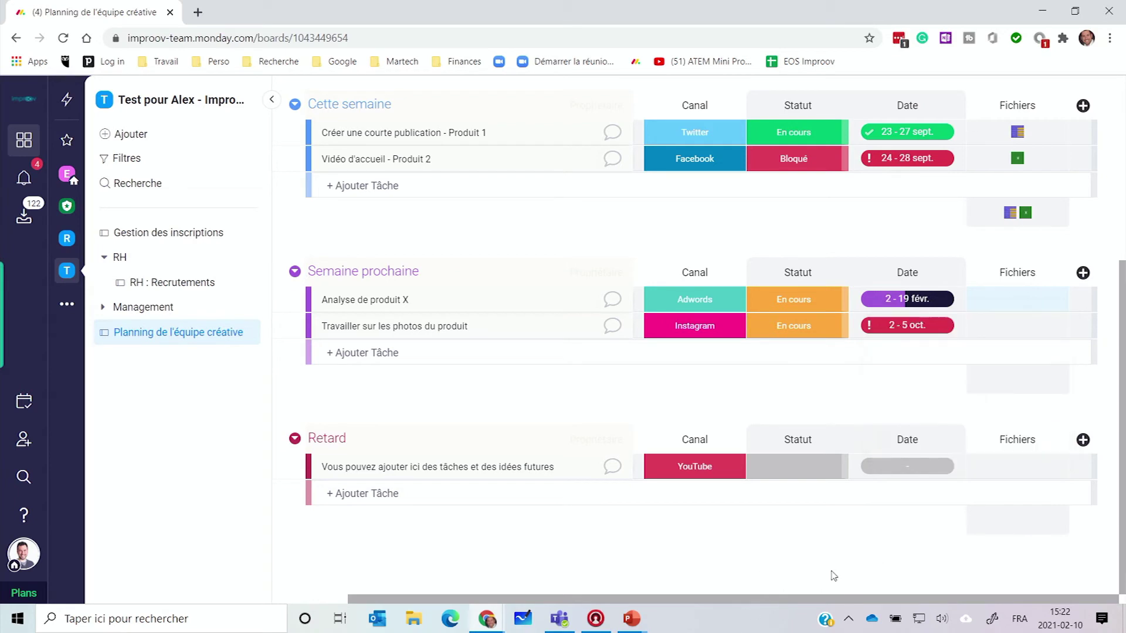
pyautogui.click(1083, 439)
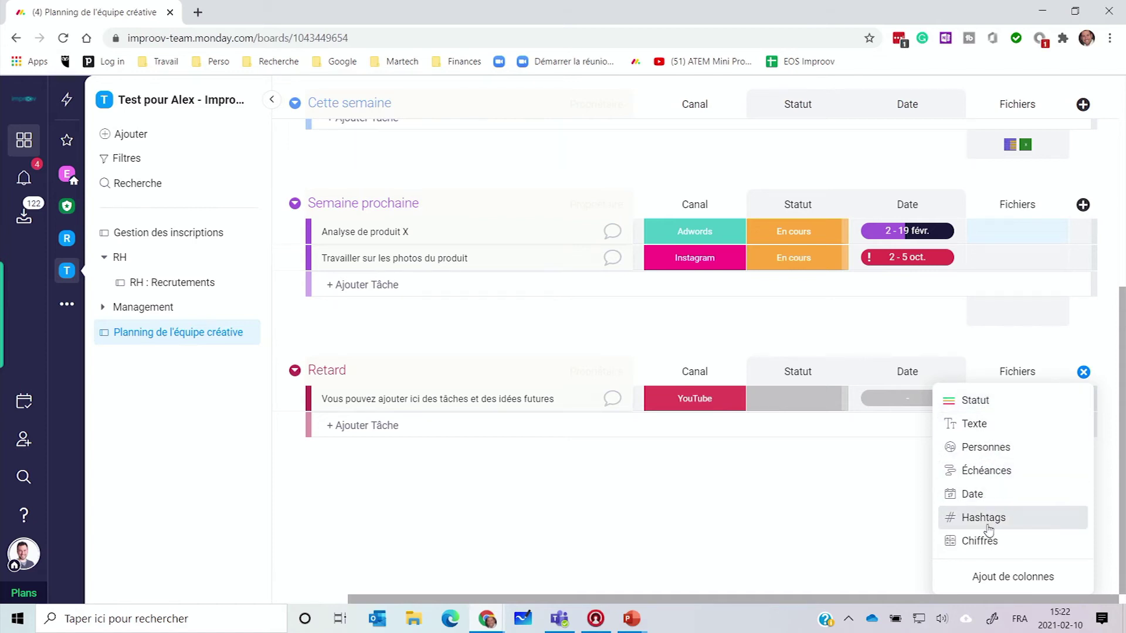
pyautogui.scroll(5, 821, 535)
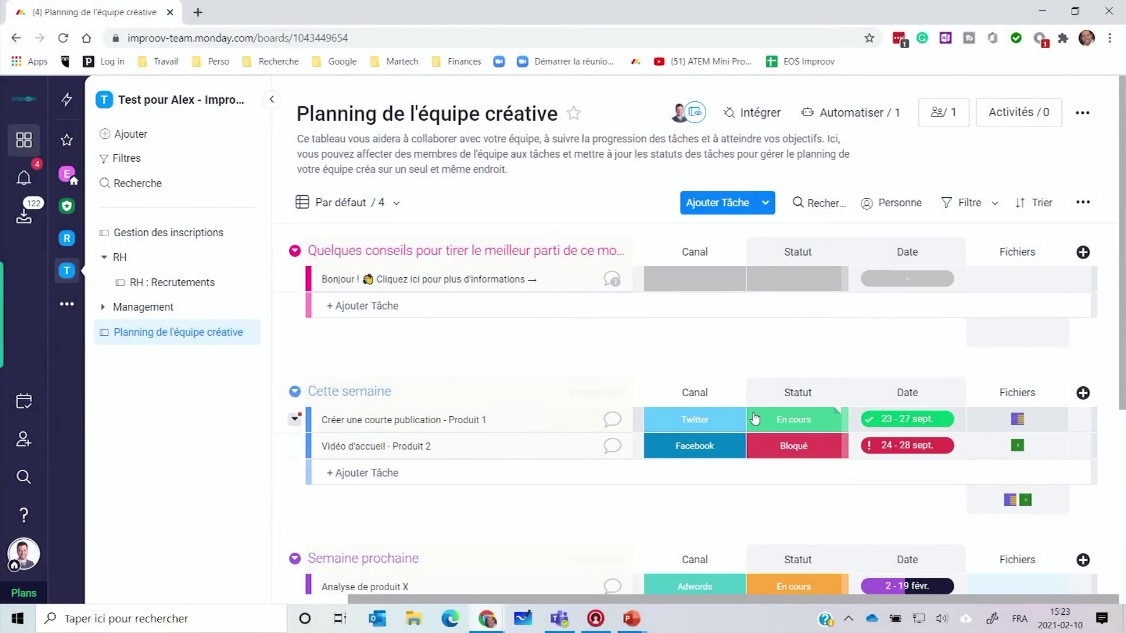
# Step: Search the template gallery for 'formula' and create a board from Formulaire de contact
pyautogui.click(126, 134)
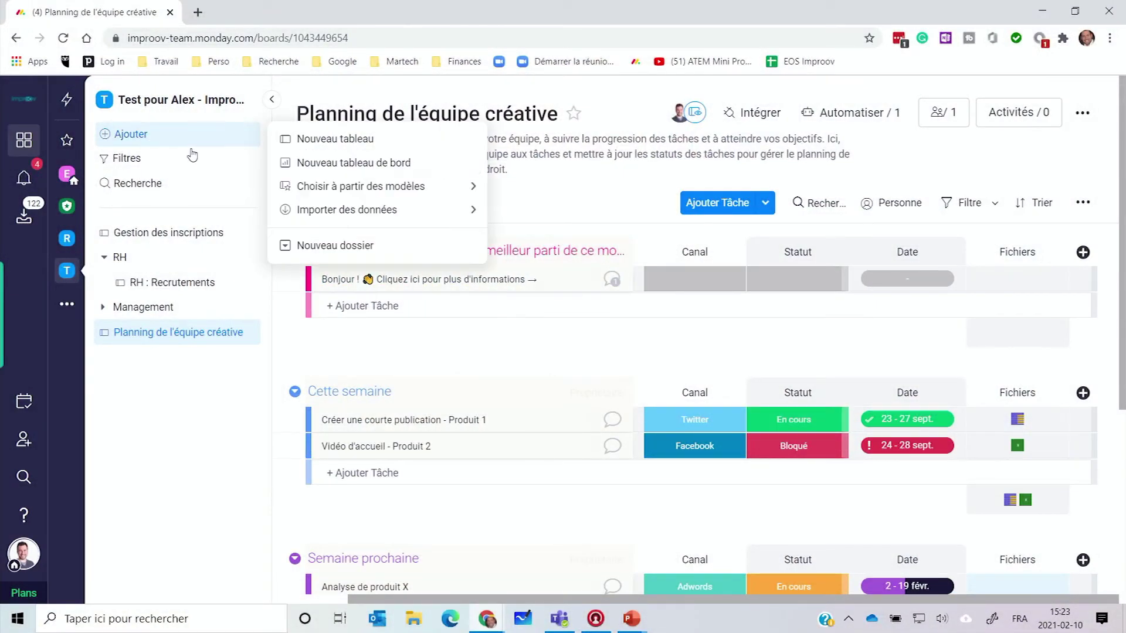
pyautogui.moveTo(359, 188)
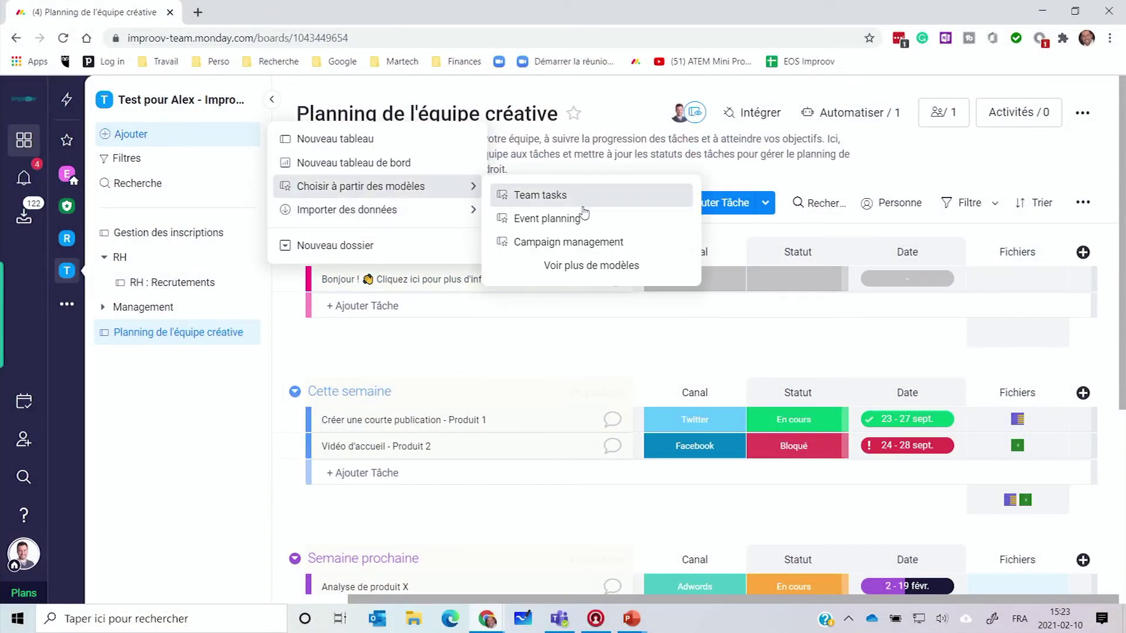
pyautogui.click(587, 265)
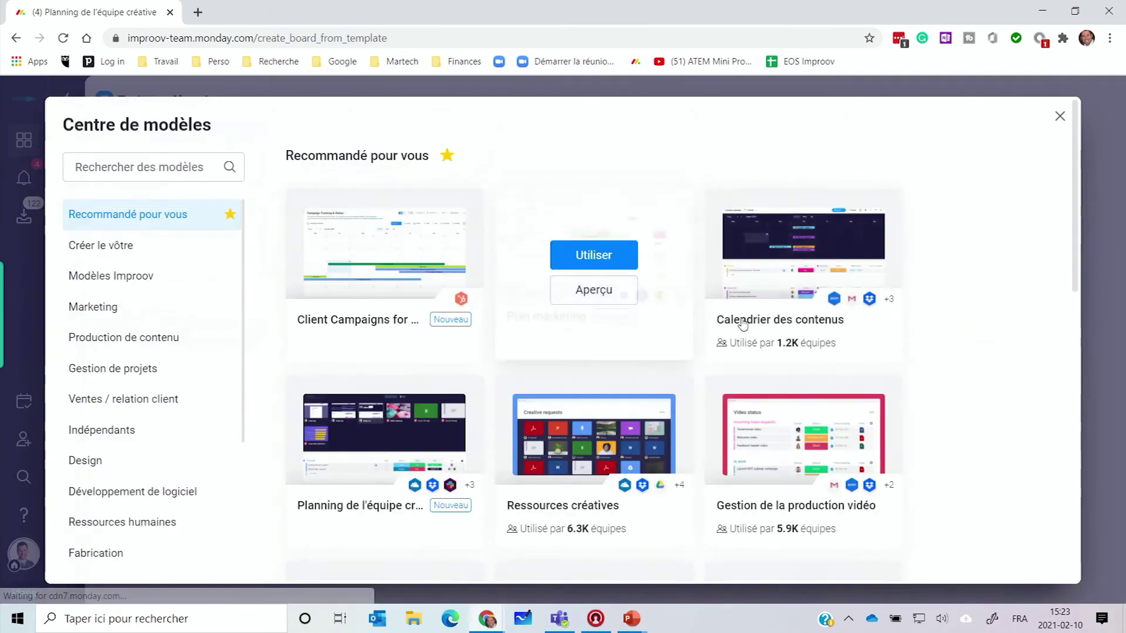
pyautogui.click(192, 168)
pyautogui.write('for')
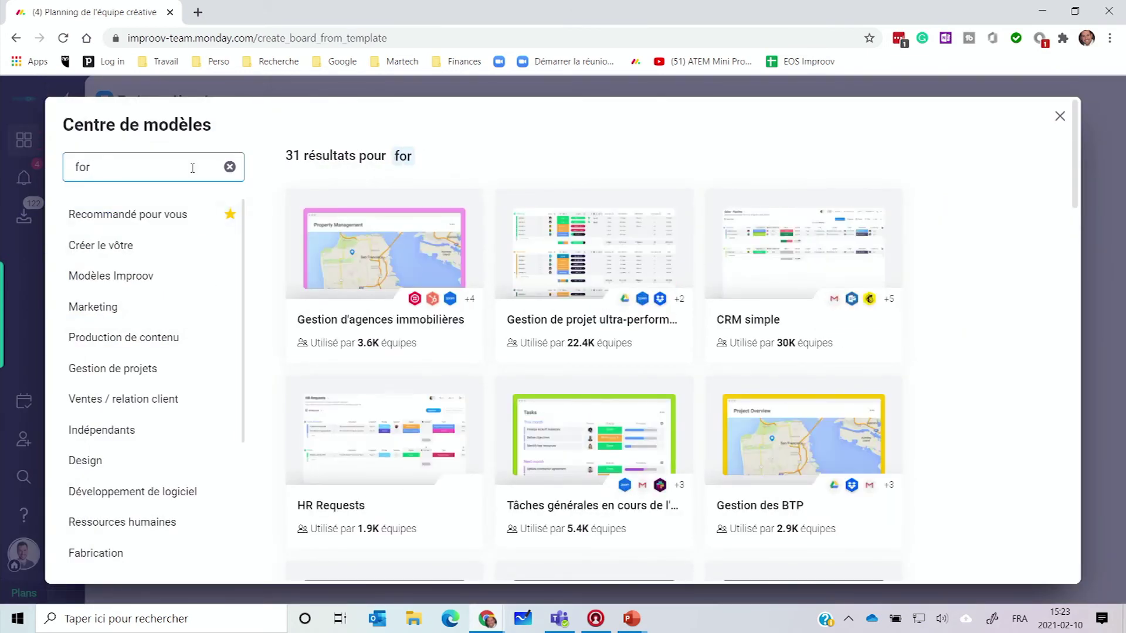
pyautogui.write('mula')
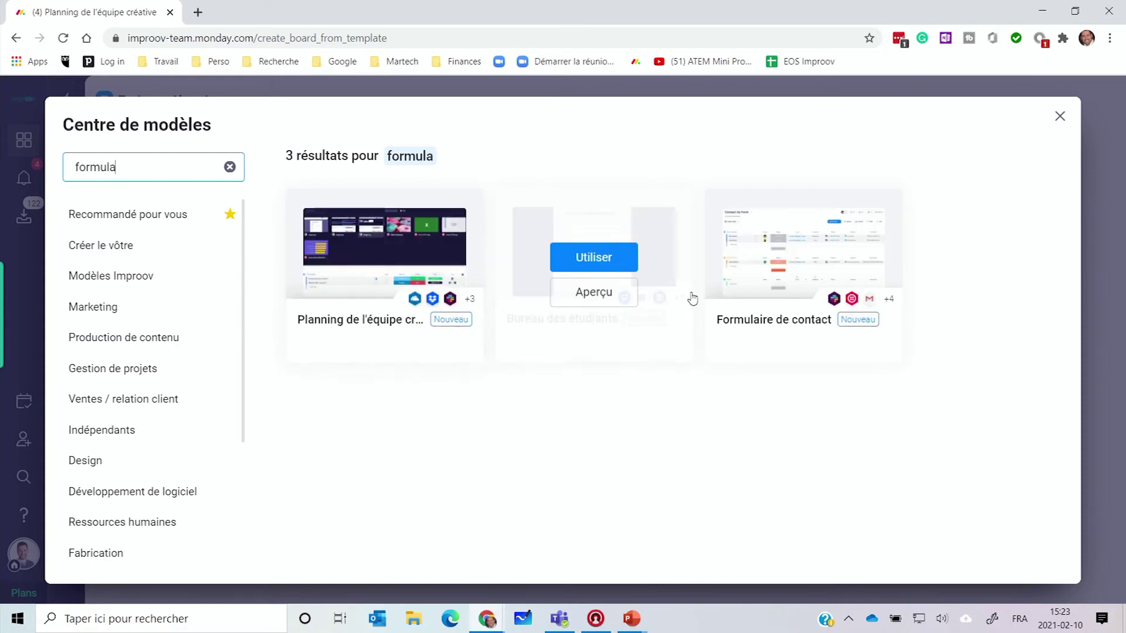
pyautogui.click(780, 266)
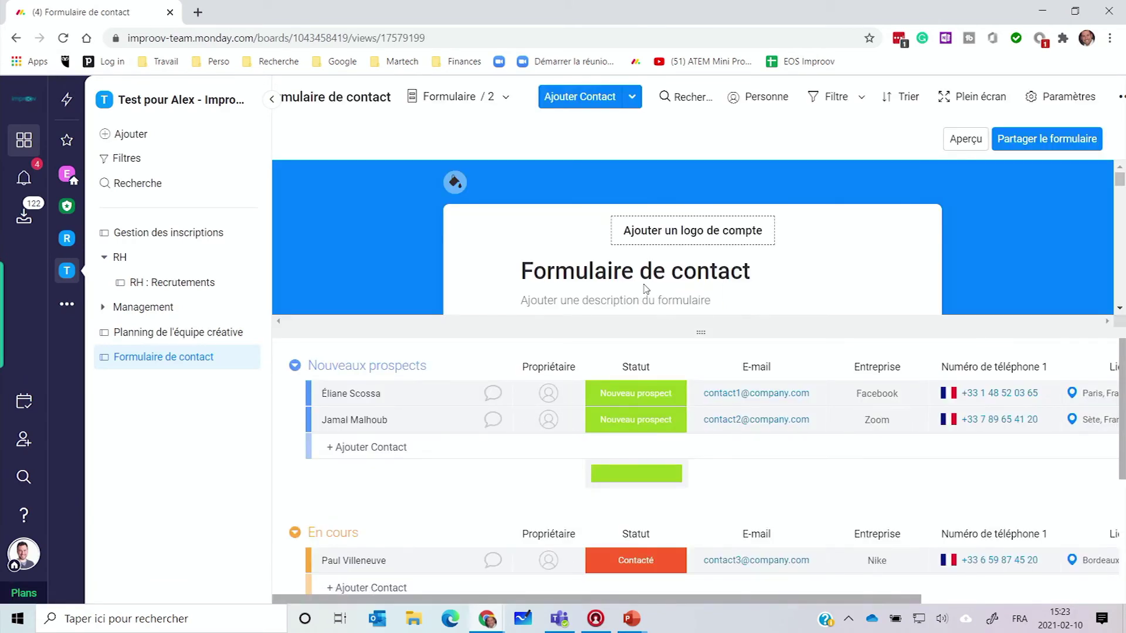
pyautogui.scroll(-3, 806, 216)
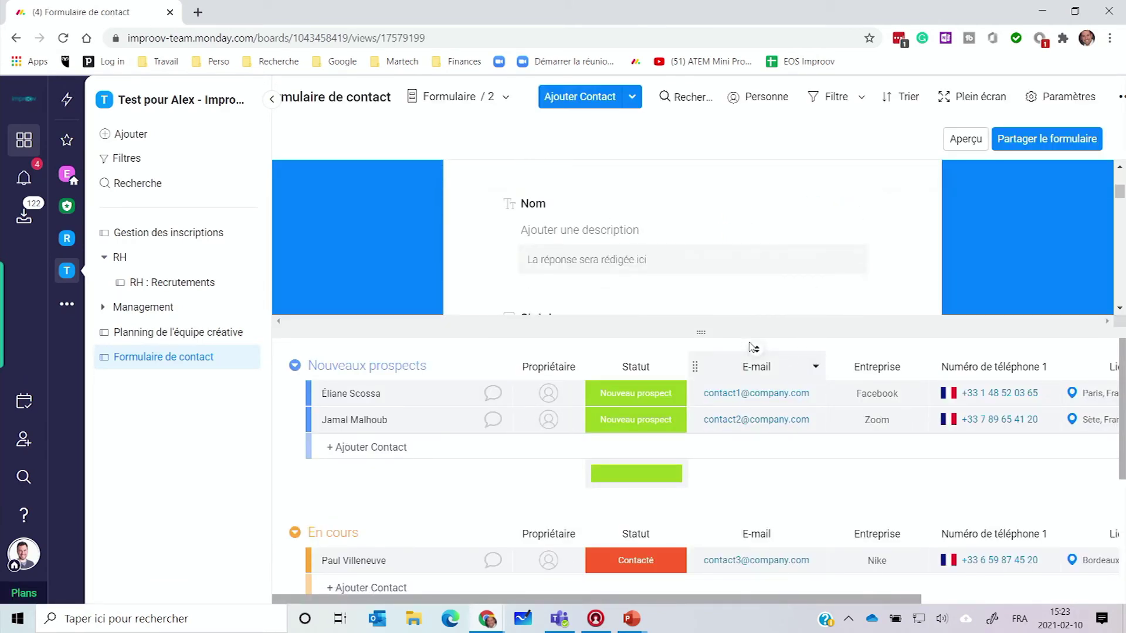
pyautogui.click(489, 104)
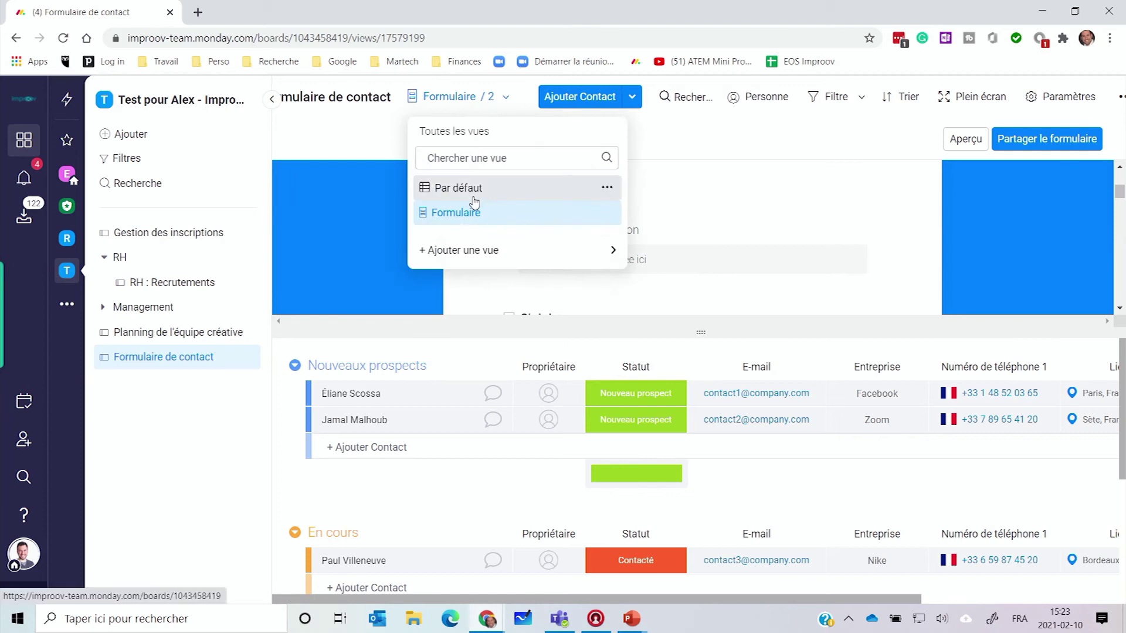
pyautogui.click(469, 189)
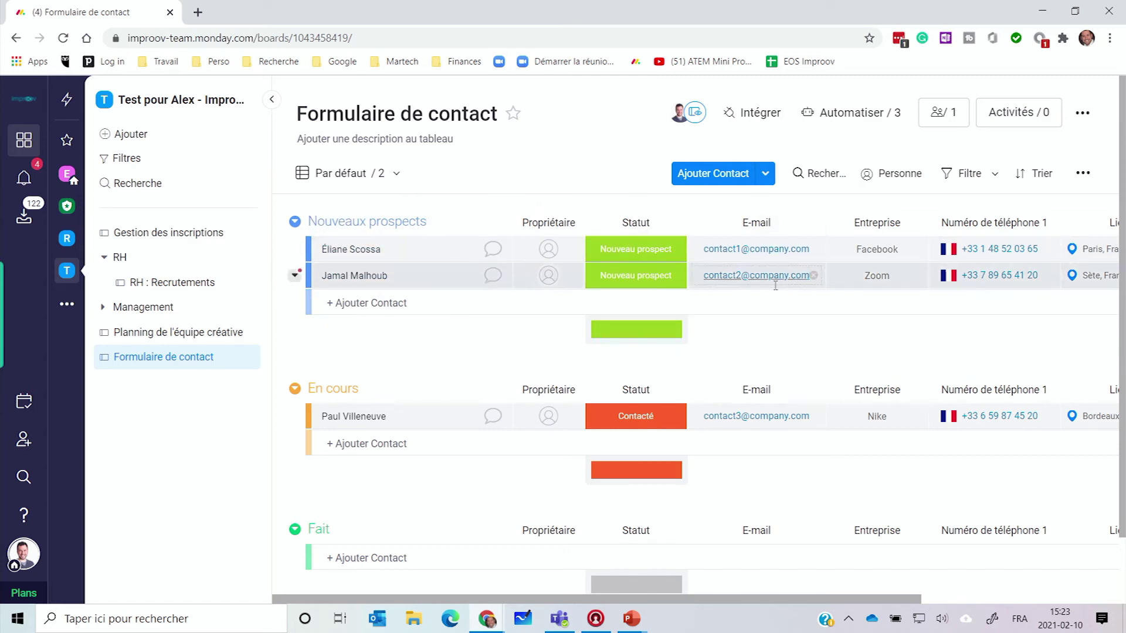
pyautogui.hscroll(5, 781, 604)
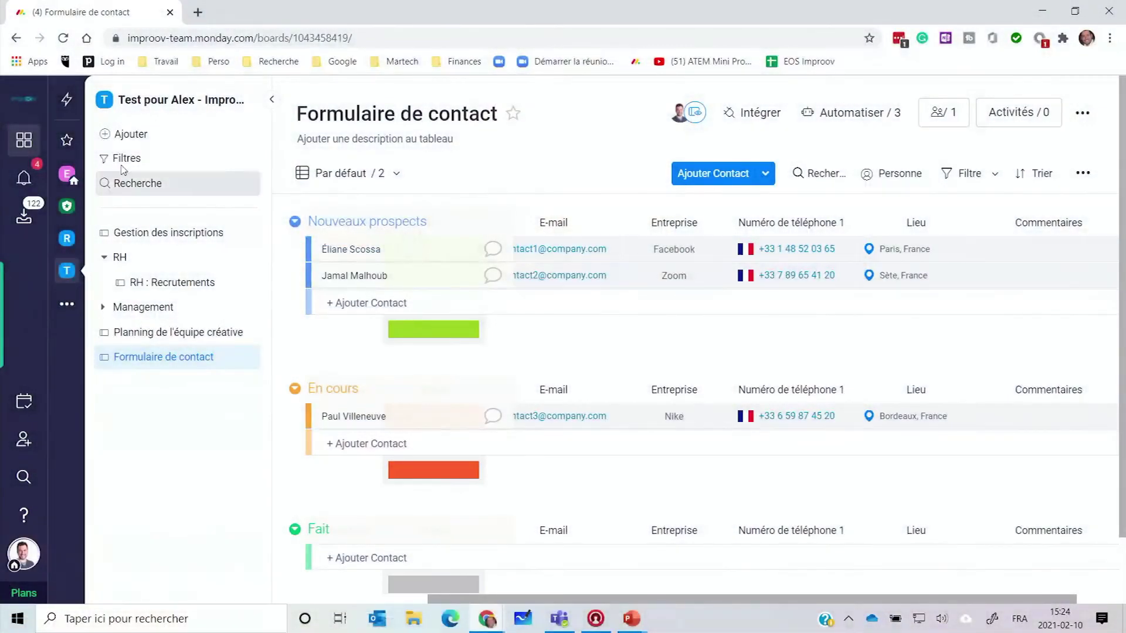
pyautogui.click(374, 174)
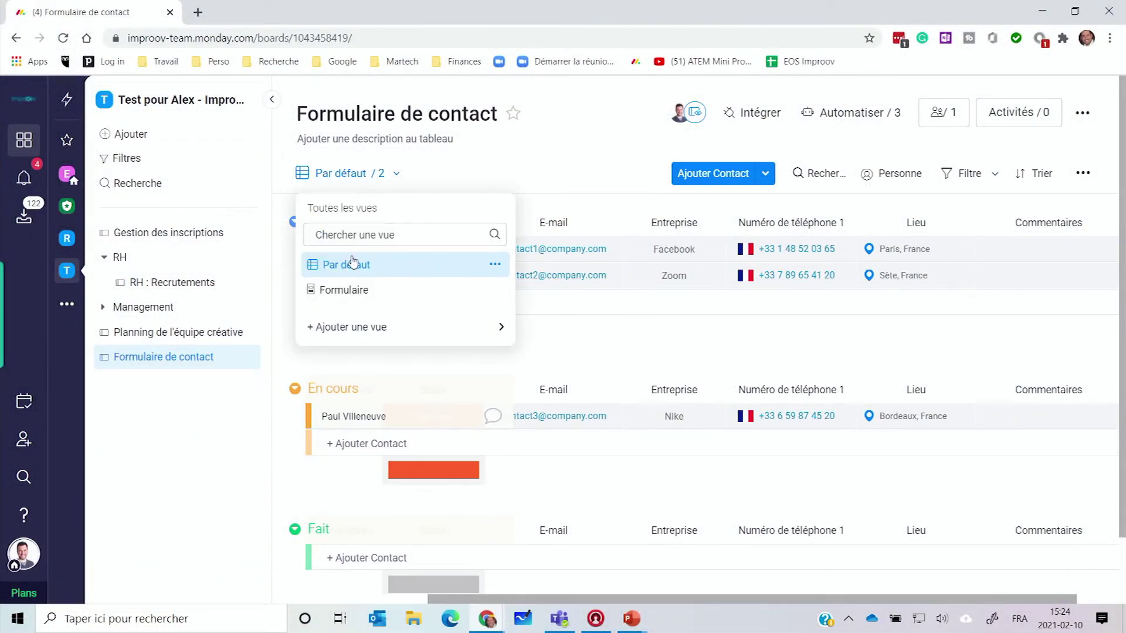
pyautogui.click(351, 288)
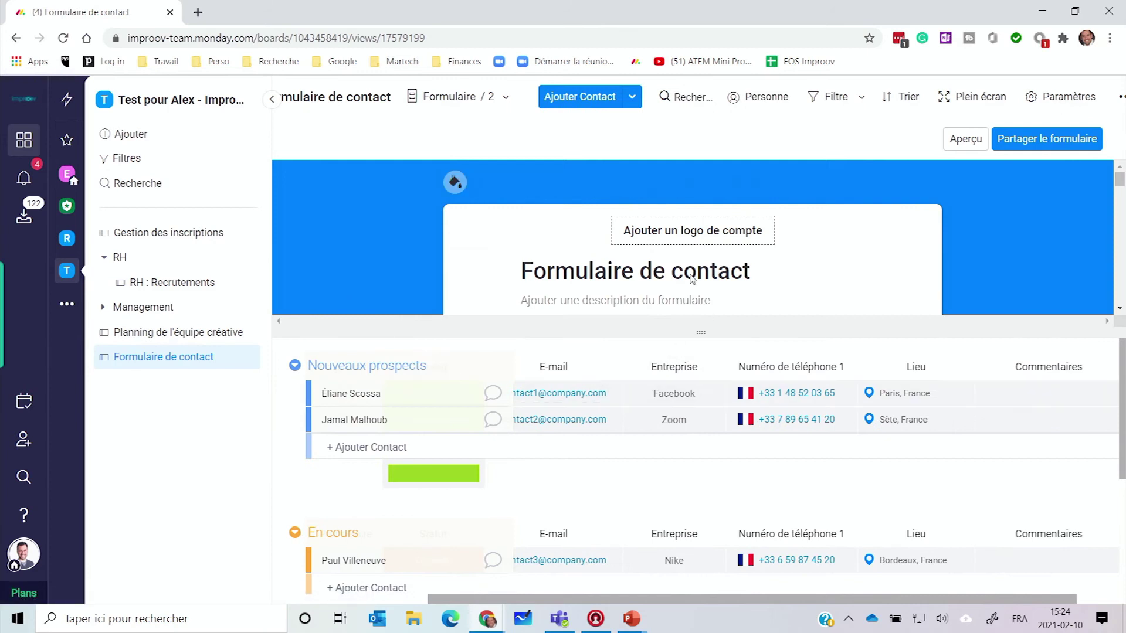
# Step: Preview the contact form, then copy its shareable link from the sharing pane
pyautogui.click(962, 140)
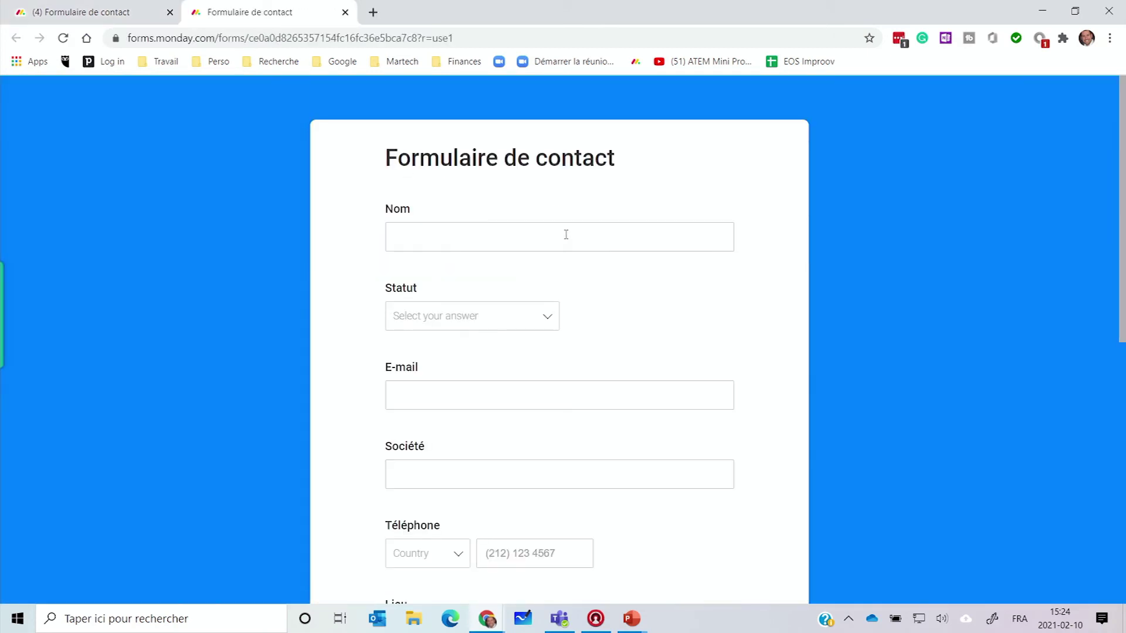
pyautogui.click(345, 13)
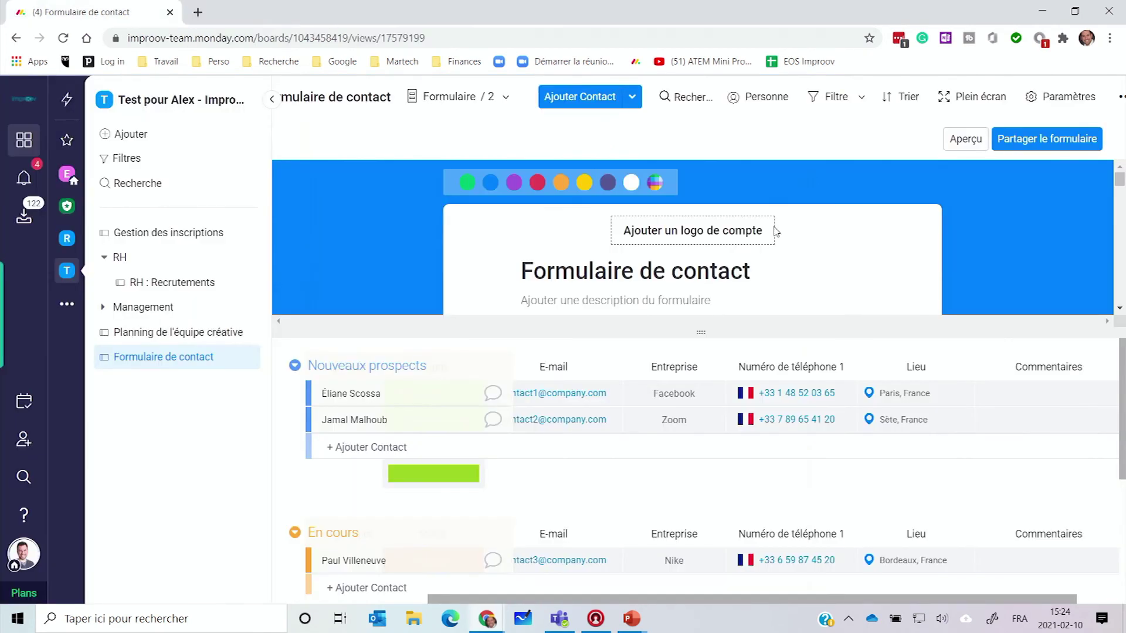
pyautogui.click(1057, 146)
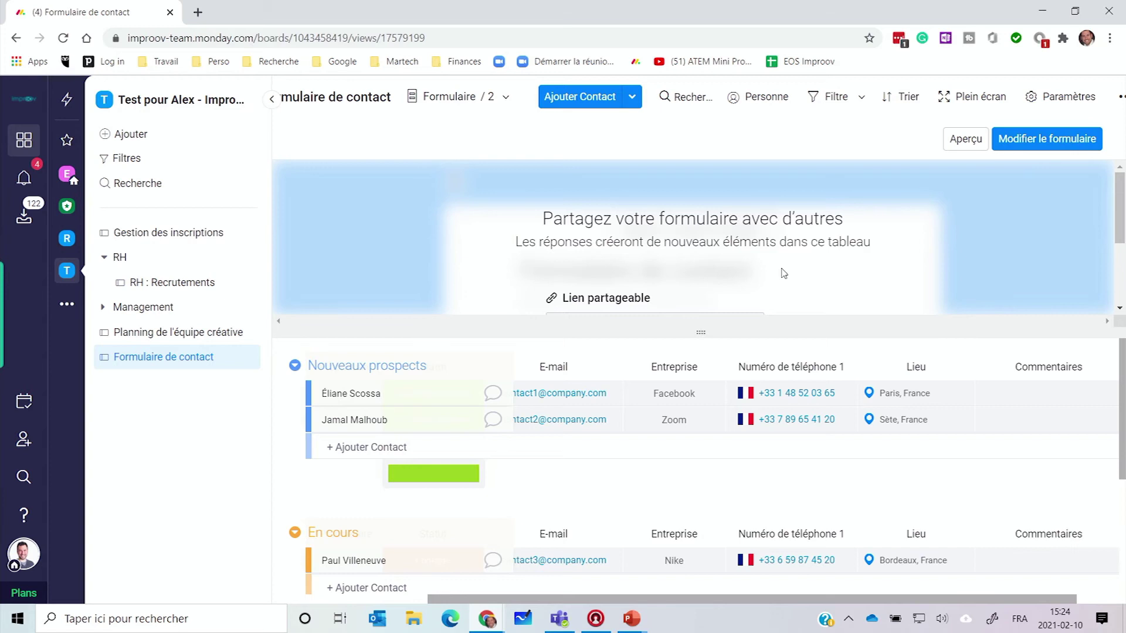
pyautogui.scroll(-3, 627, 284)
pyautogui.moveTo(709, 332); pyautogui.dragTo(708, 628)
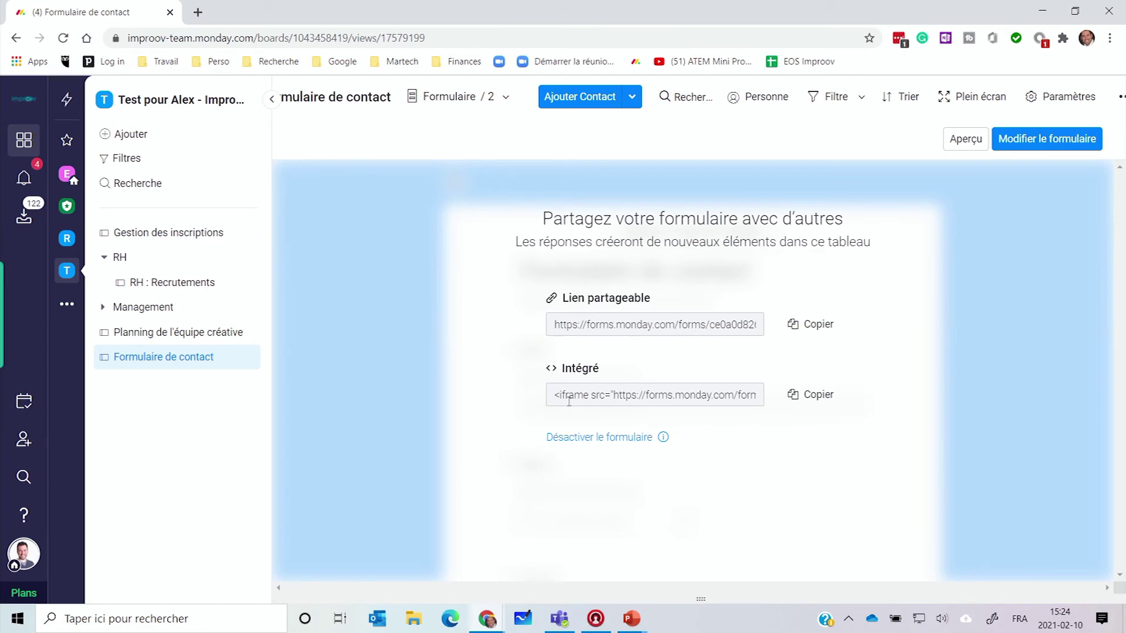
pyautogui.click(796, 396)
pyautogui.click(808, 326)
pyautogui.click(1109, 38)
# Step: Open the form link in an incognito window, enter the contact's name and set Statut to Contacté
pyautogui.click(1089, 93)
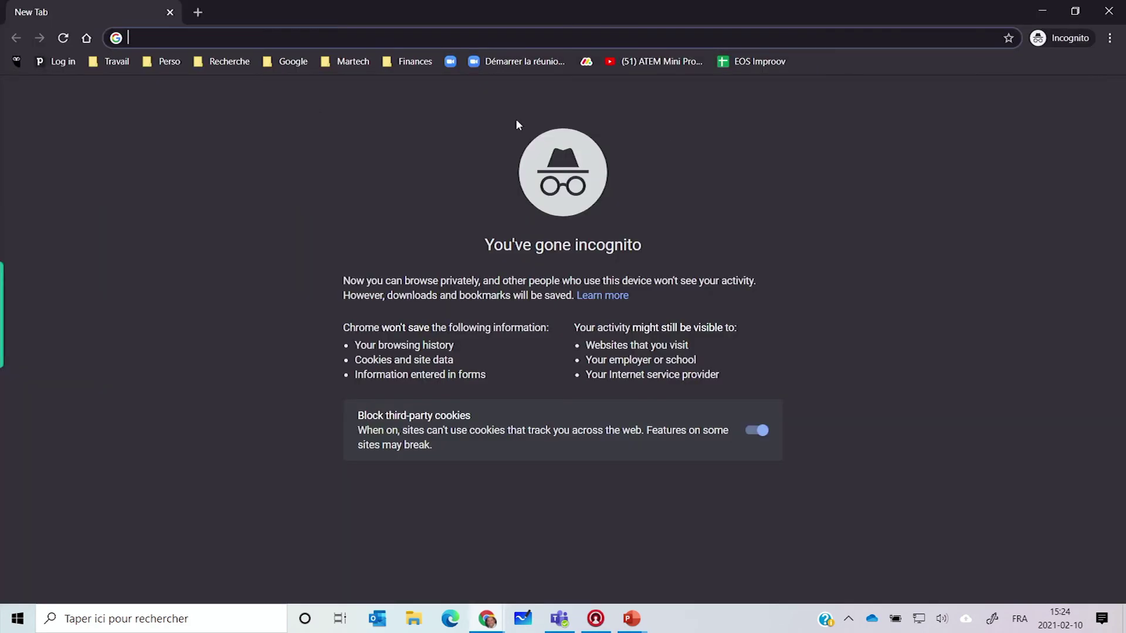
pyautogui.hotkey('ctrl', 'v')
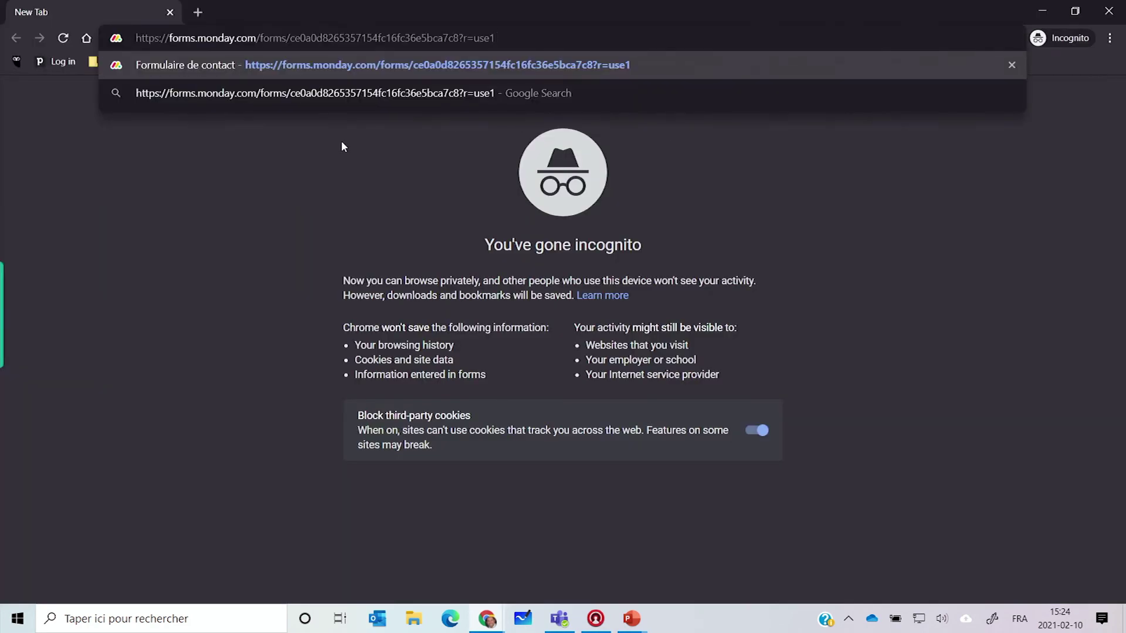
pyautogui.press('Return')
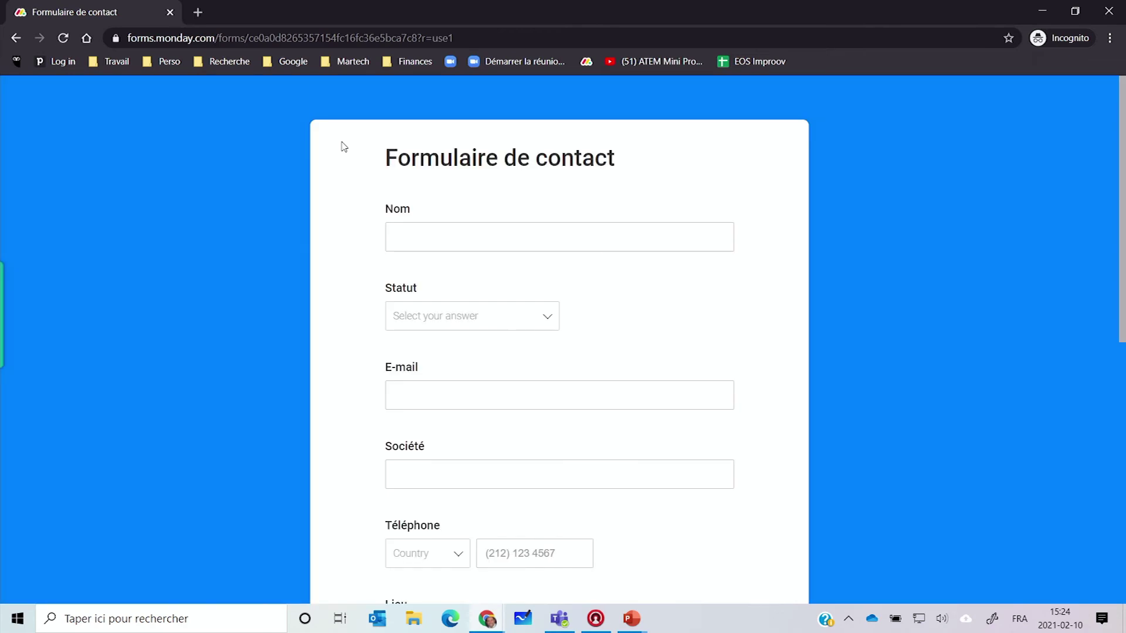
pyautogui.click(500, 226)
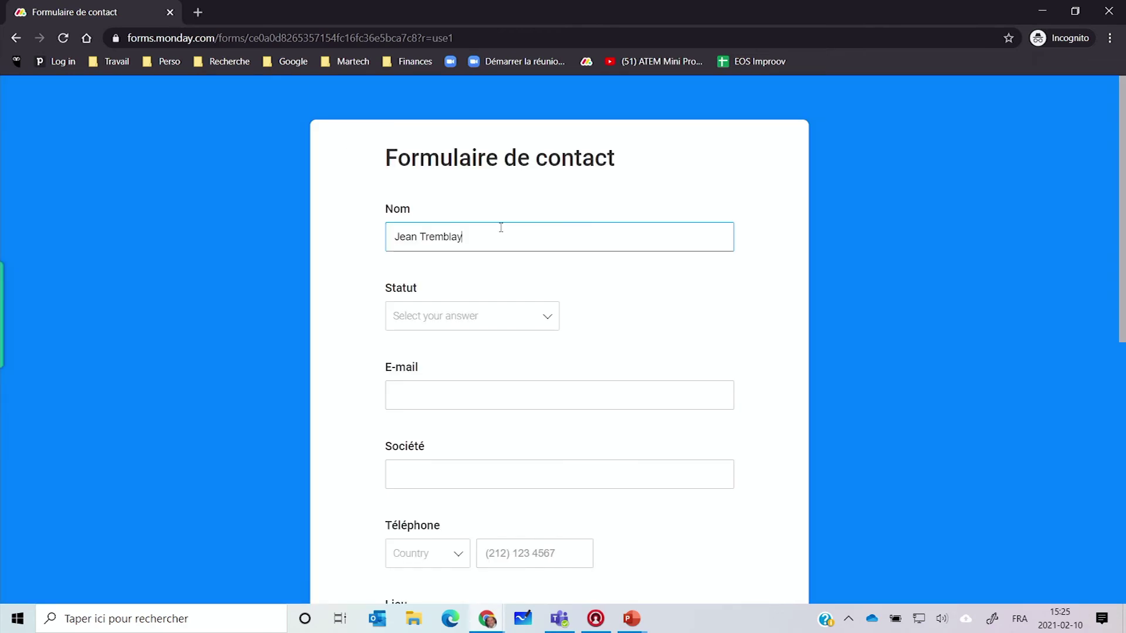
pyautogui.click(588, 268)
pyautogui.click(446, 326)
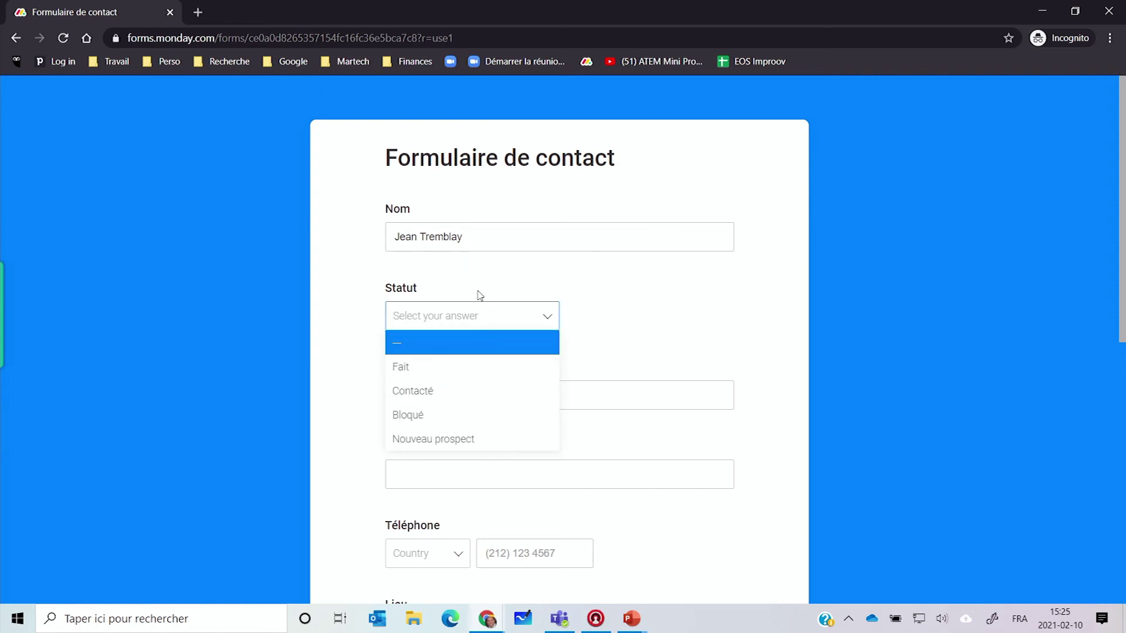
pyautogui.click(422, 392)
# Step: Enter the contact's e-mail and pick the first suggested address for '1111' in Lieu
pyautogui.click(573, 405)
pyautogui.write('test@test.com')
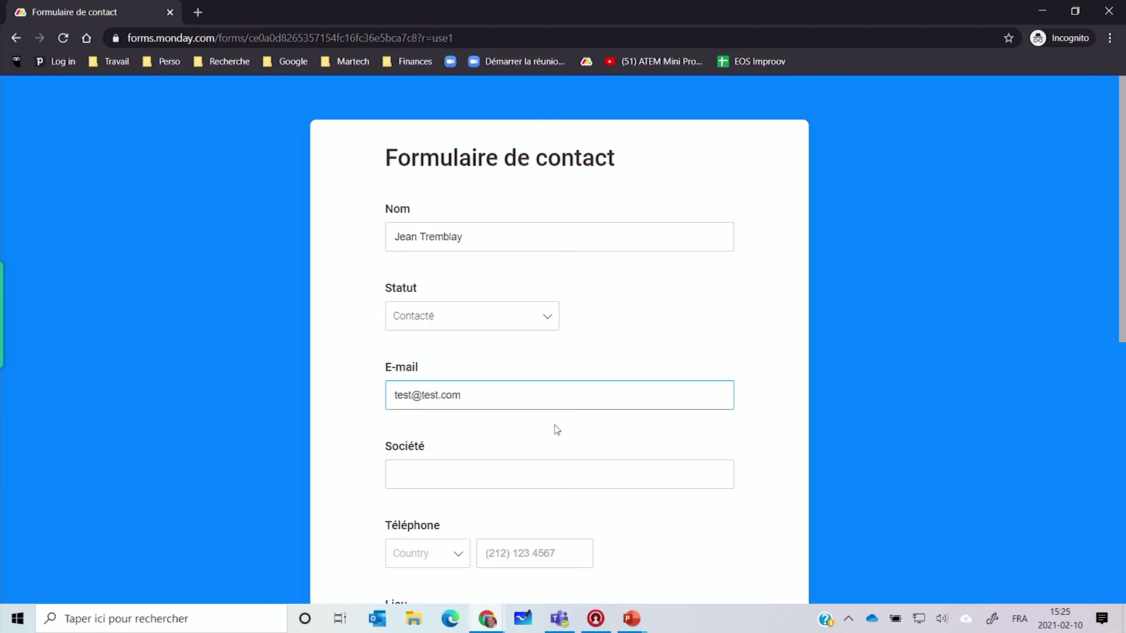
pyautogui.scroll(-2, 486, 365)
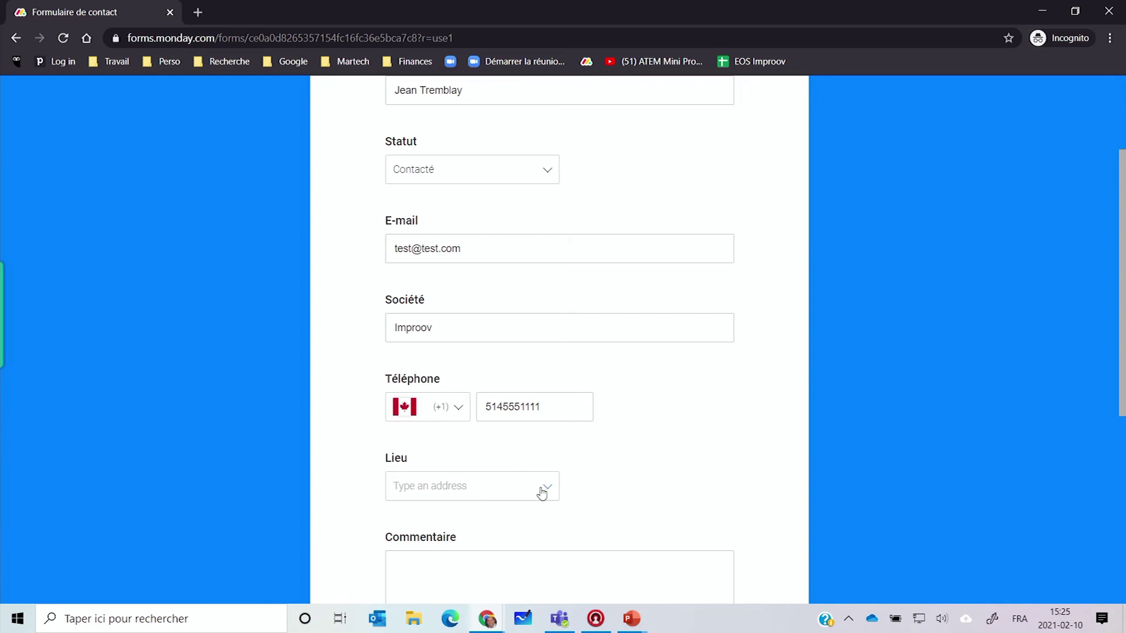
pyautogui.scroll(-1, 453, 469)
pyautogui.press('Tab')
pyautogui.write('1111 rue')
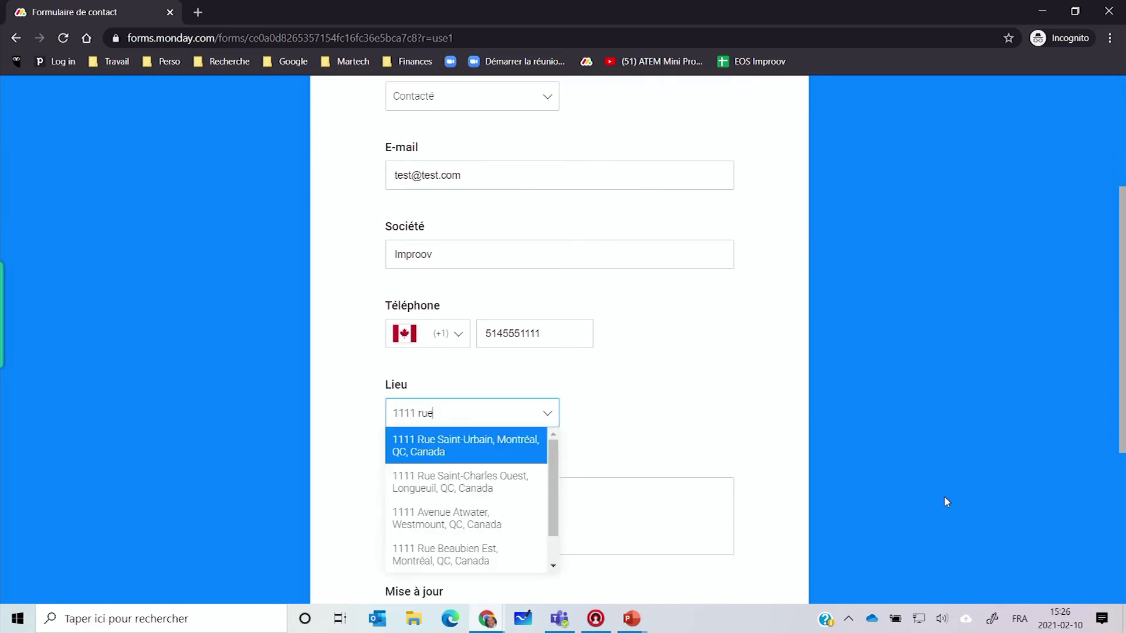
pyautogui.click(484, 441)
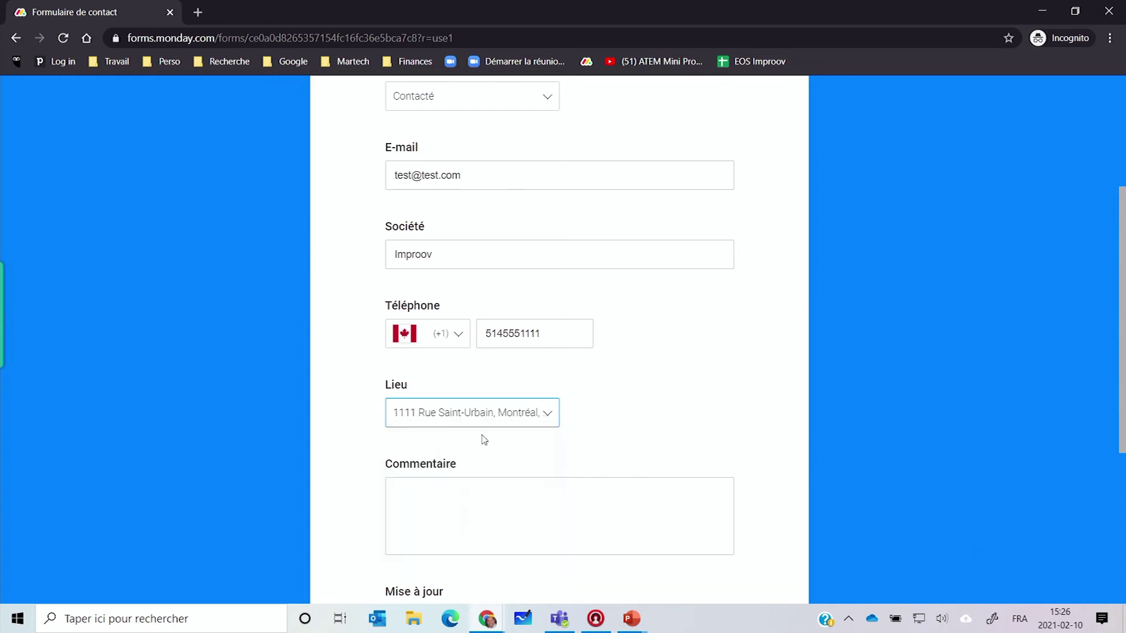
# Step: Write the comment 'Merci pour l'info et je suis dans l'attente de vos nouvelles', submit, close the window
pyautogui.click(652, 487)
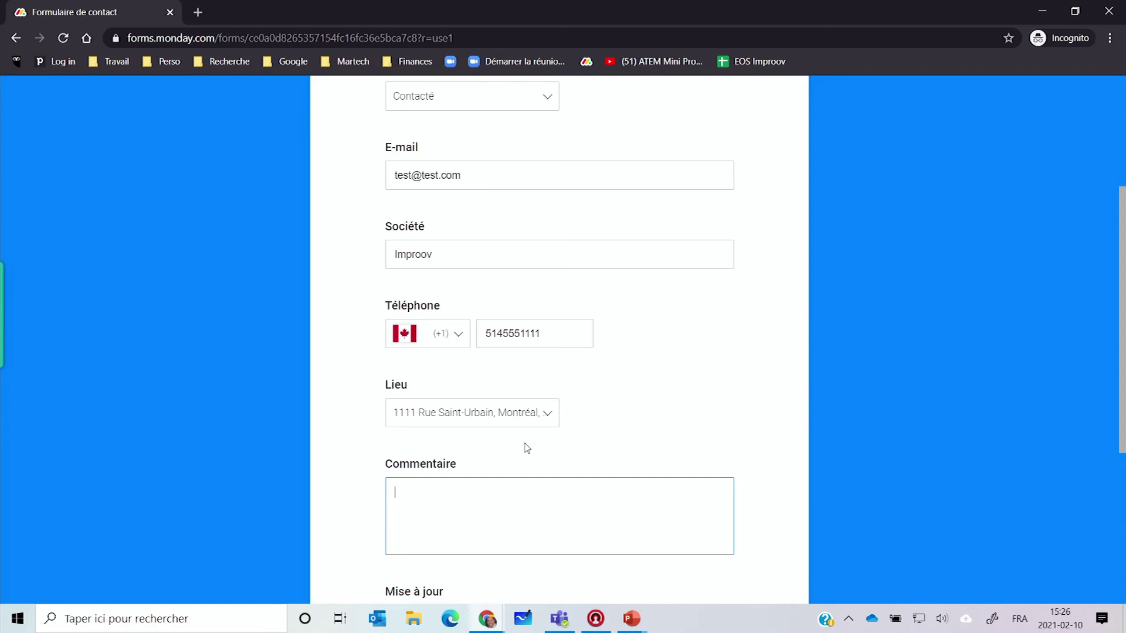
pyautogui.write("MErci pour l'info et je suis dans l'attente de vos nouvelles")
pyautogui.press('BackSpace')
pyautogui.write('e')
pyautogui.scroll(-5, 350, 563)
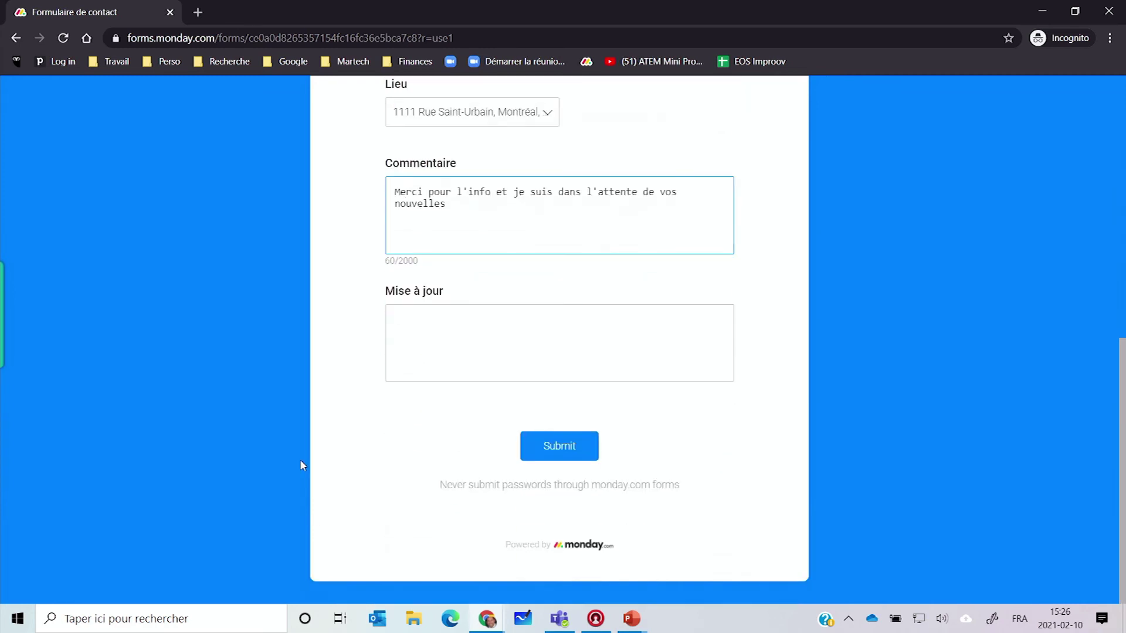
pyautogui.click(562, 449)
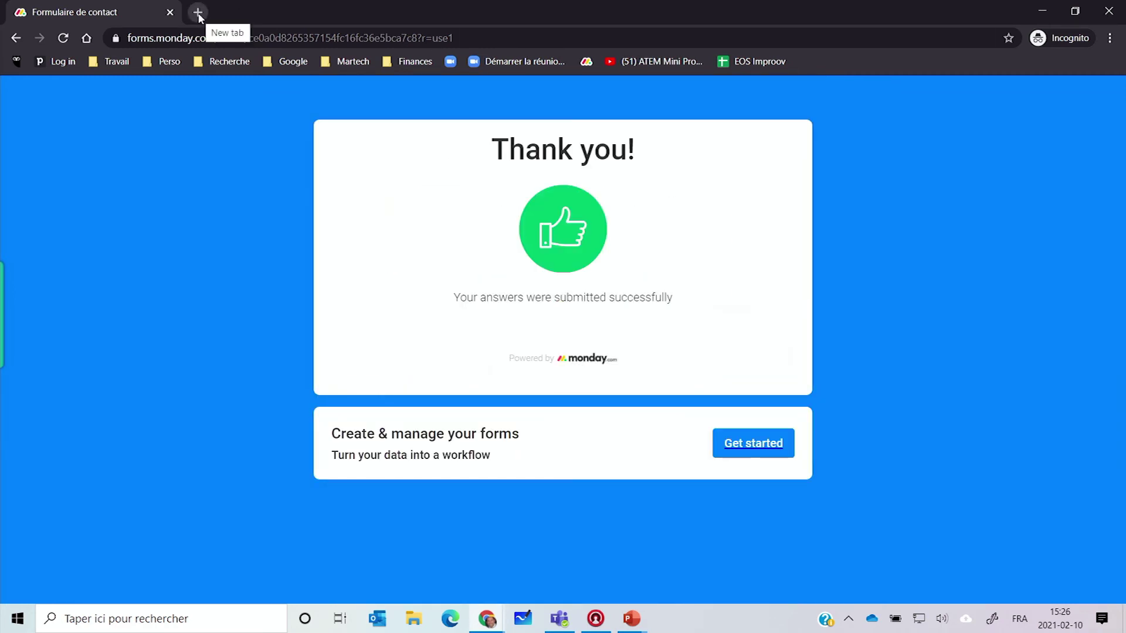
pyautogui.click(1106, 12)
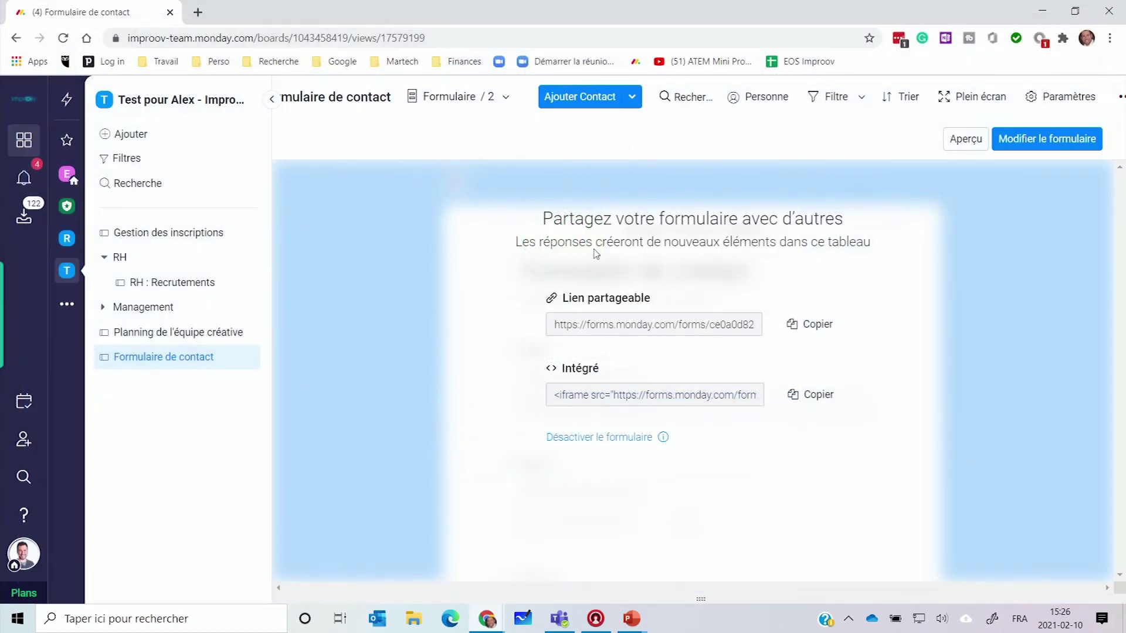
# Step: Switch the board to the Par défaut table view and scroll right to check the new Improov row
pyautogui.click(449, 97)
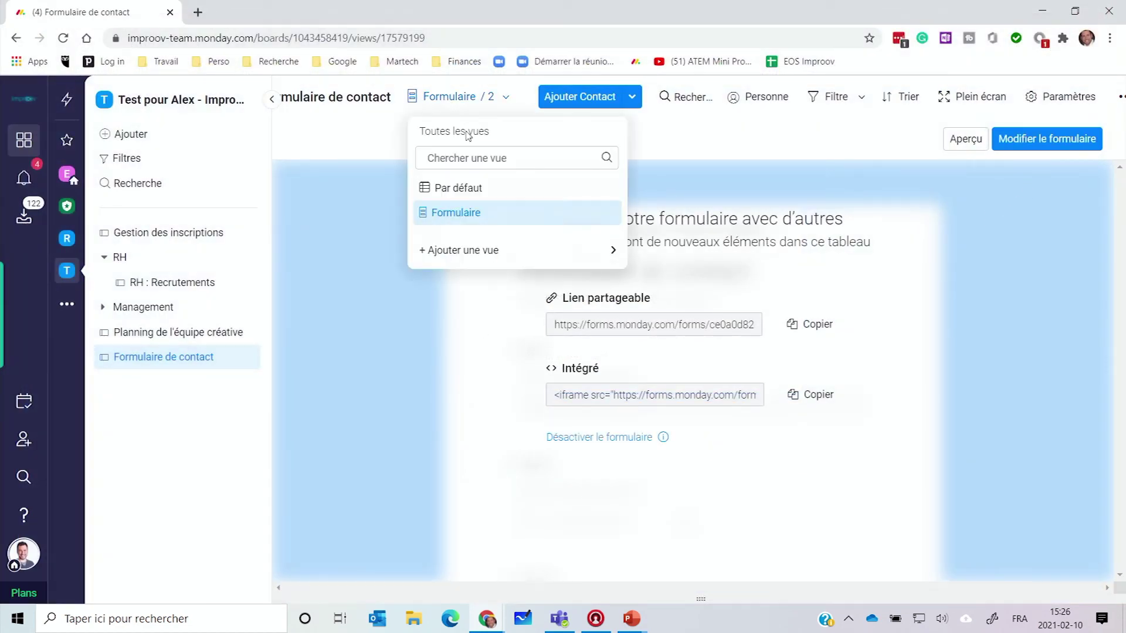
pyautogui.click(450, 189)
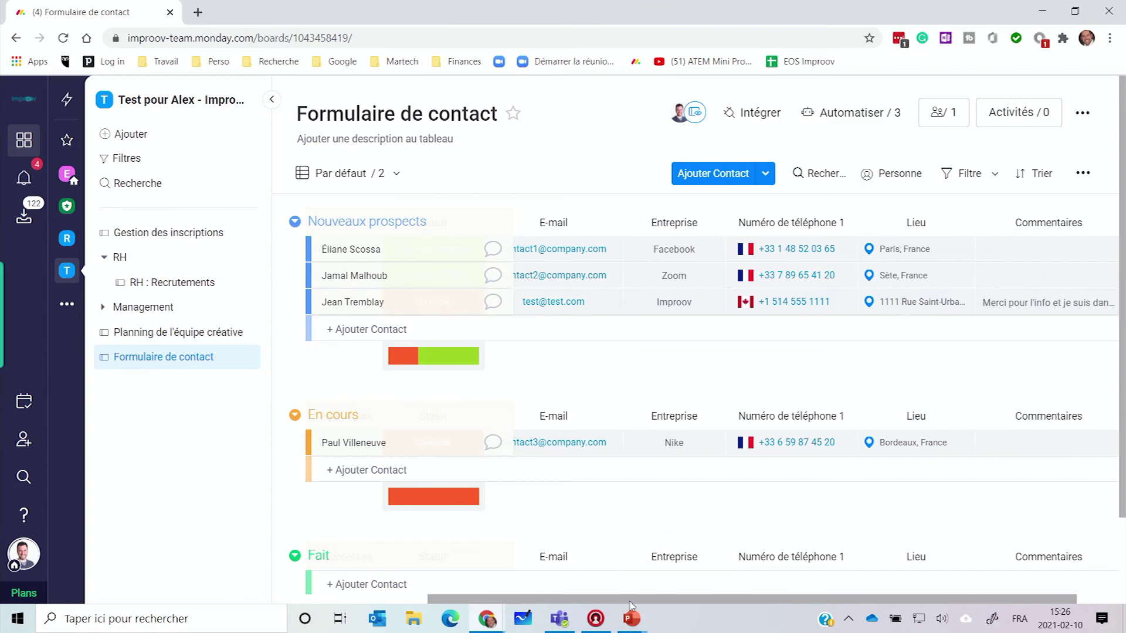
pyautogui.hscroll(1, 680, 598)
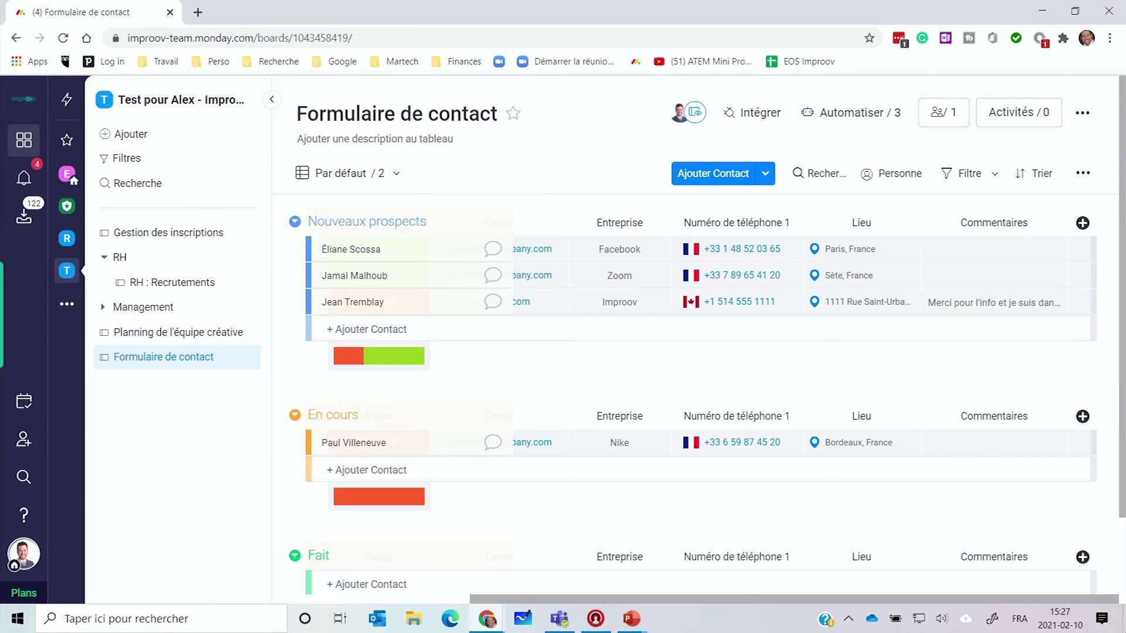
pyautogui.click(1042, 11)
# Step: Open the formation MONDAY workbook from the desktop in Excel
pyautogui.moveTo(881, 96); pyautogui.dragTo(668, 259)
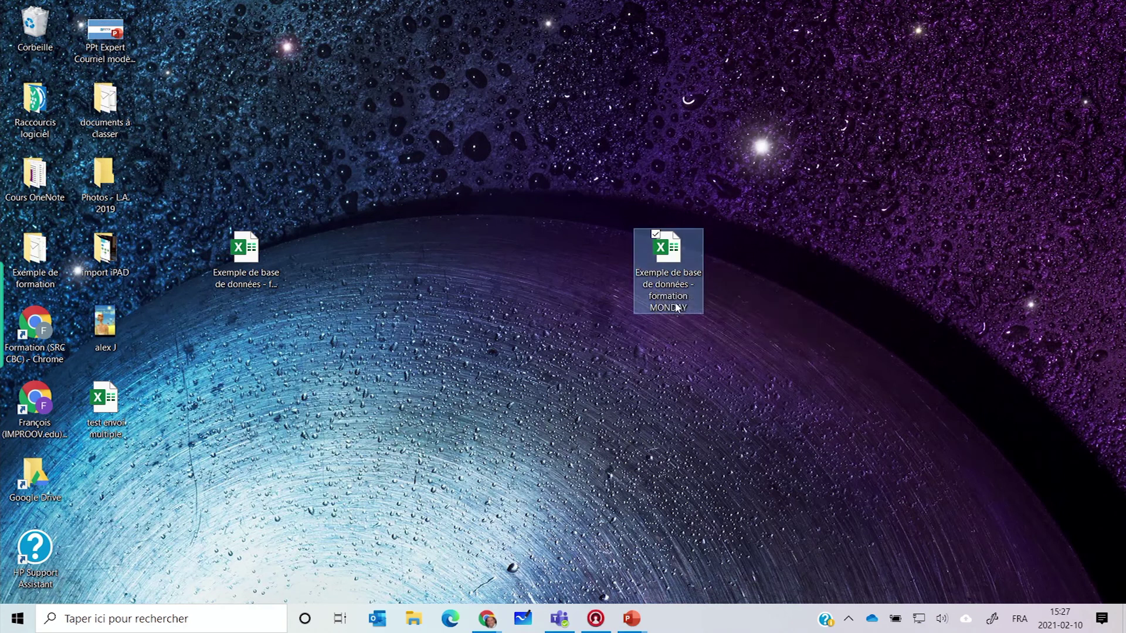
pyautogui.click(253, 251)
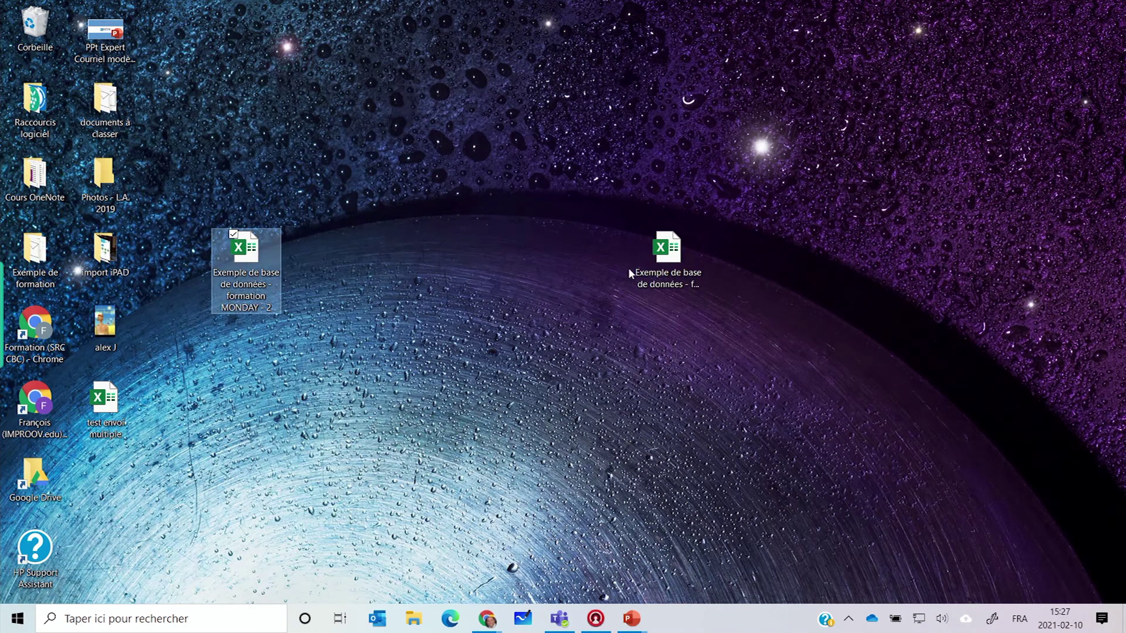
pyautogui.click(672, 261)
pyautogui.doubleClick(668, 260)
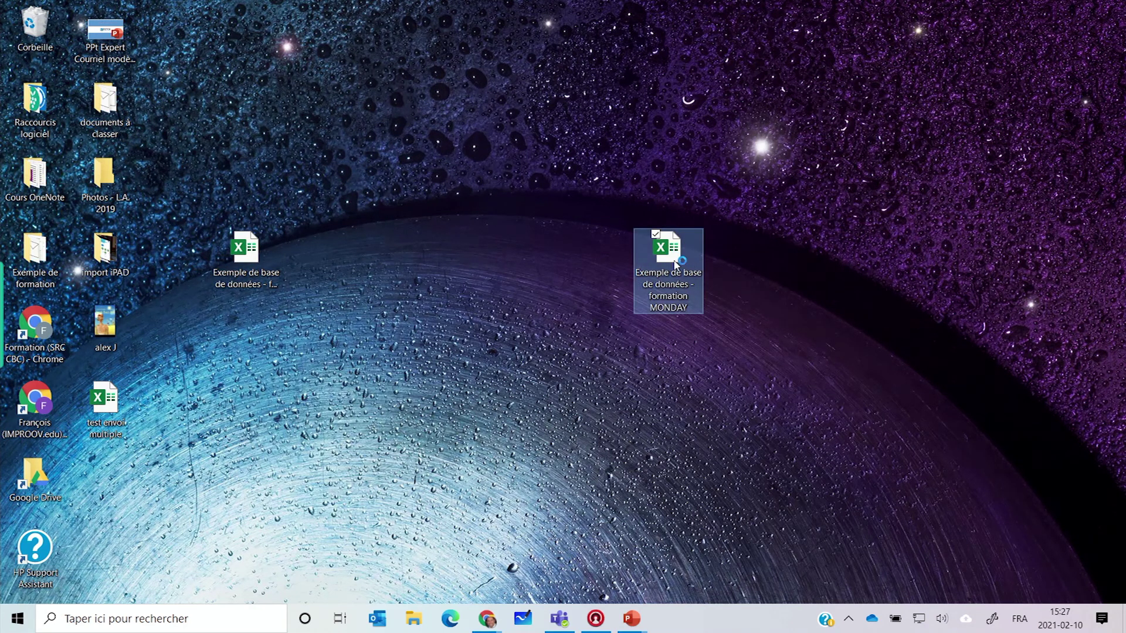
# Step: Clear the leftover postal codes in J48:L53 below the employee list
pyautogui.scroll(-15, 598, 343)
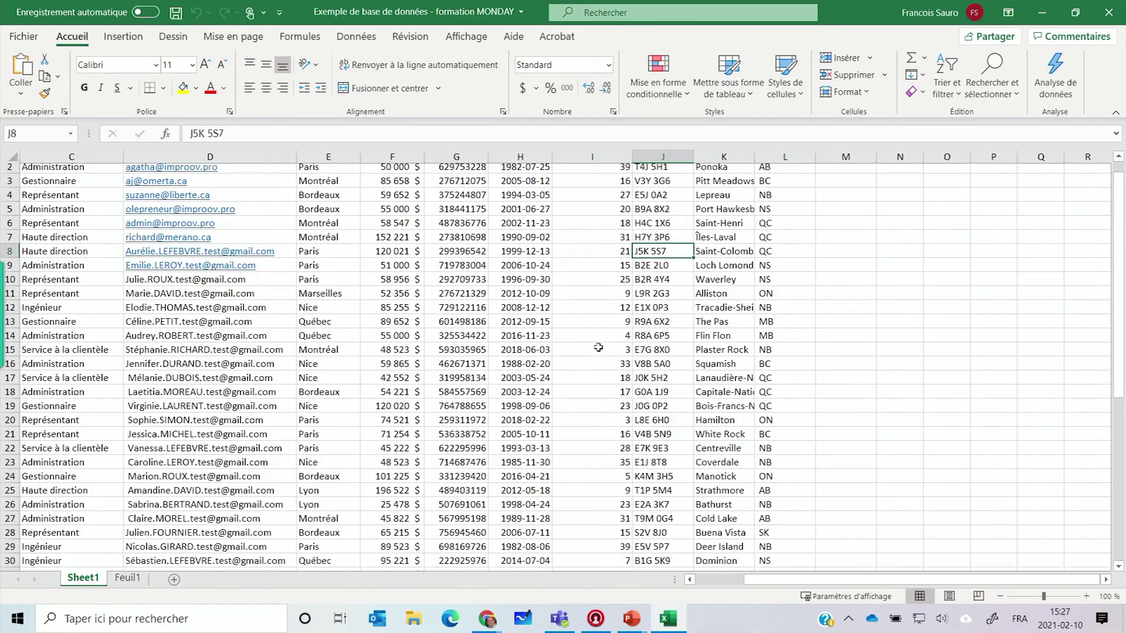
pyautogui.scroll(15, 528, 484)
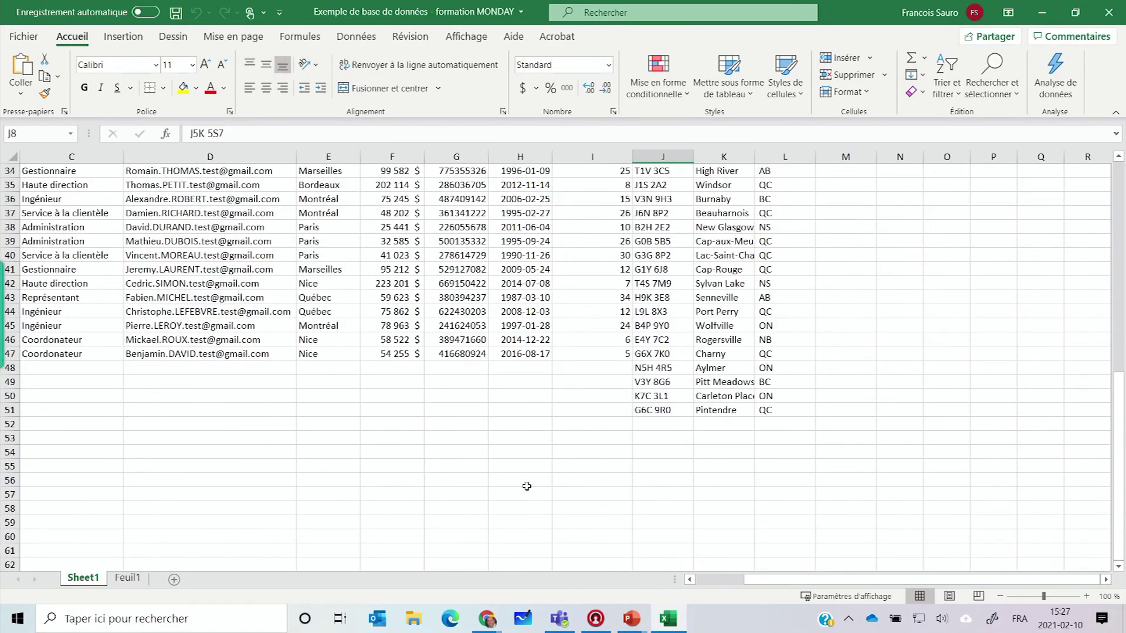
pyautogui.scroll(-5, 522, 475)
pyautogui.scroll(-6, 534, 480)
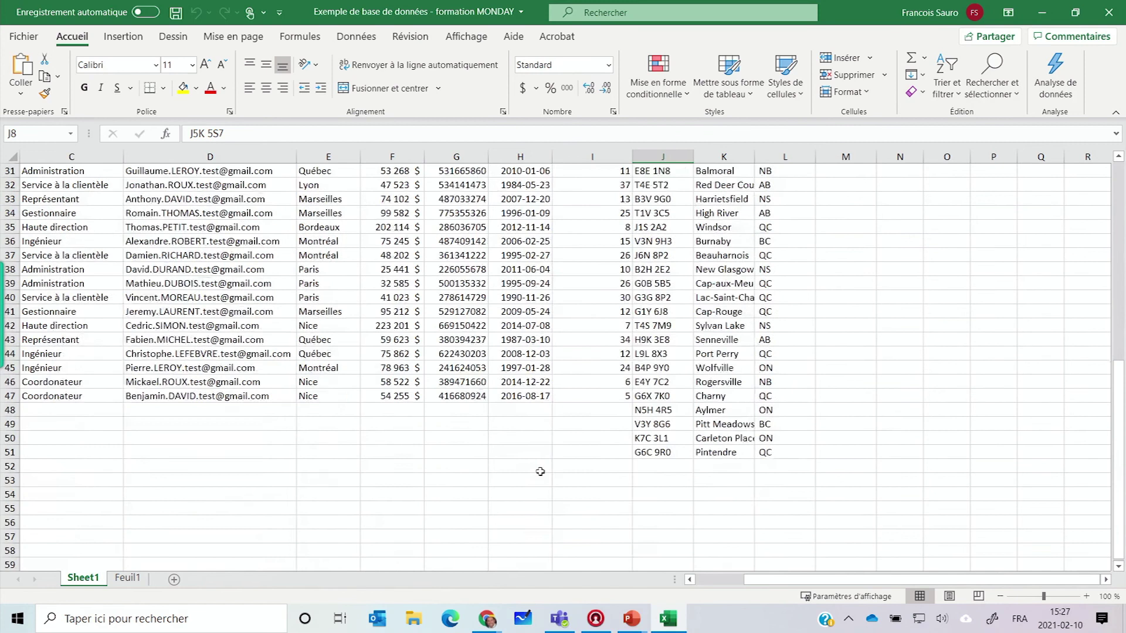
pyautogui.click(649, 367)
pyautogui.moveTo(655, 370); pyautogui.dragTo(823, 438)
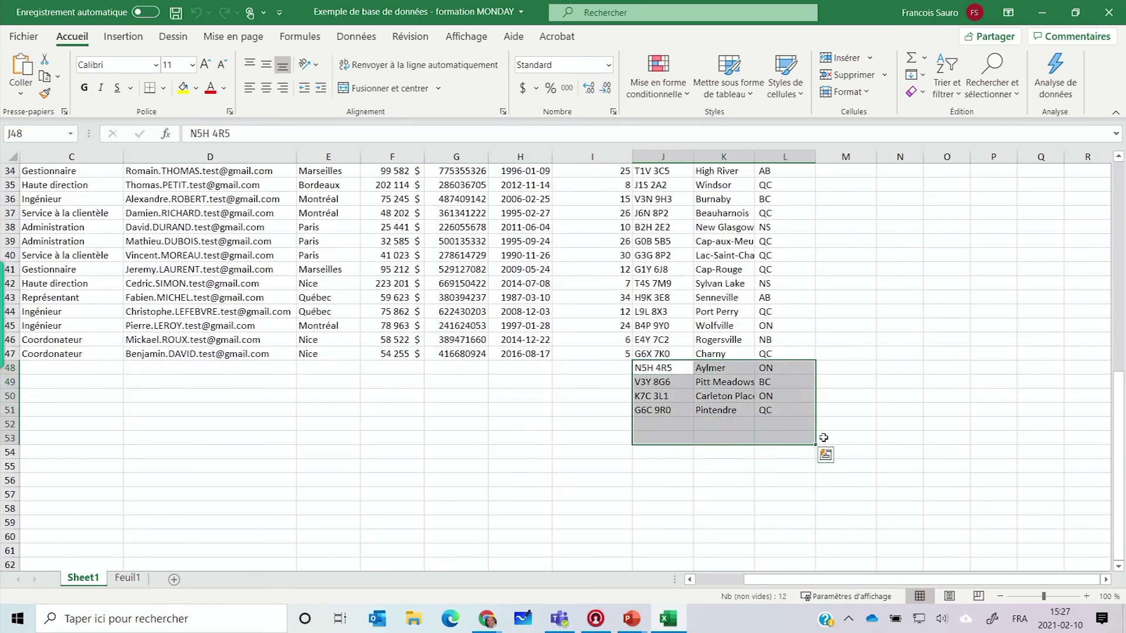
pyautogui.press('Delete')
pyautogui.click(441, 423)
pyautogui.scroll(11, 442, 422)
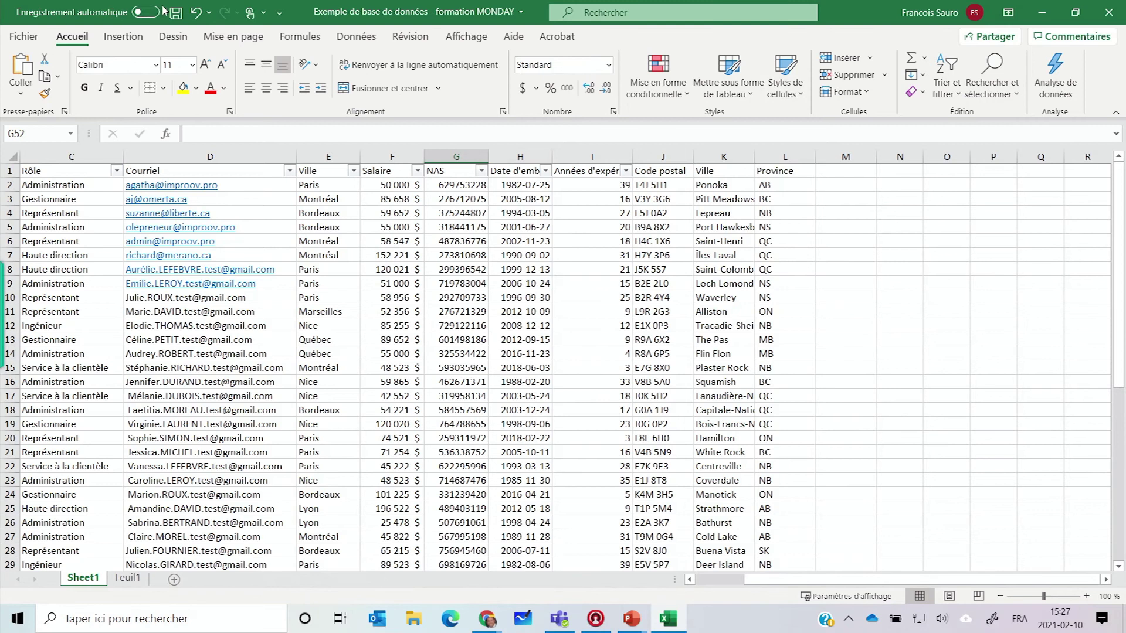
# Step: Save and close the workbook, then return to the monday.com board
pyautogui.click(176, 12)
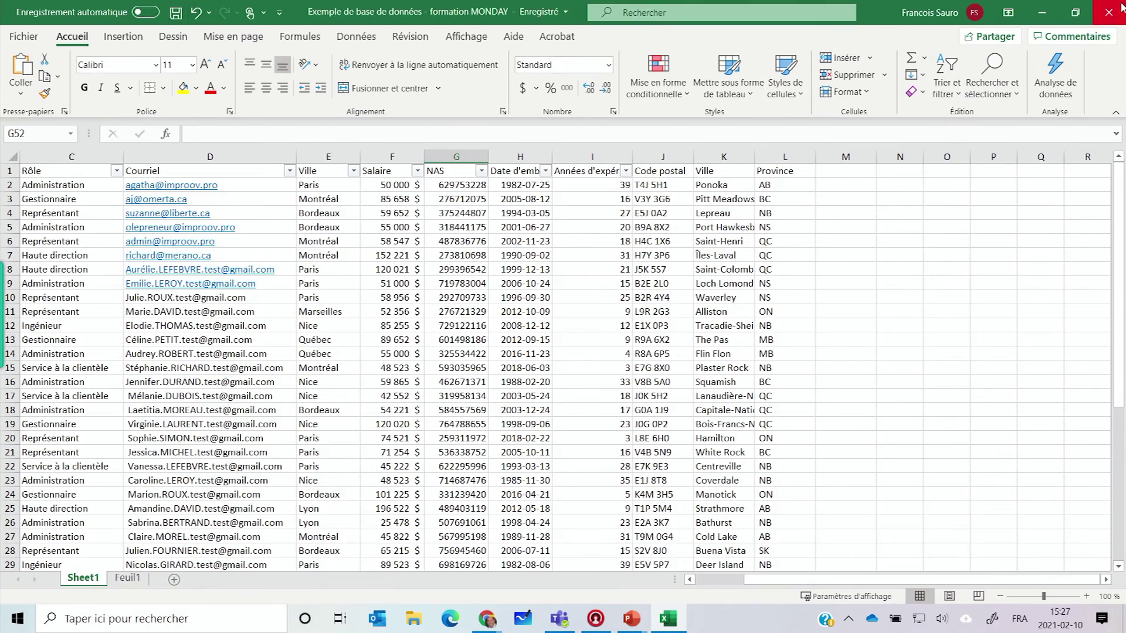
pyautogui.click(1108, 12)
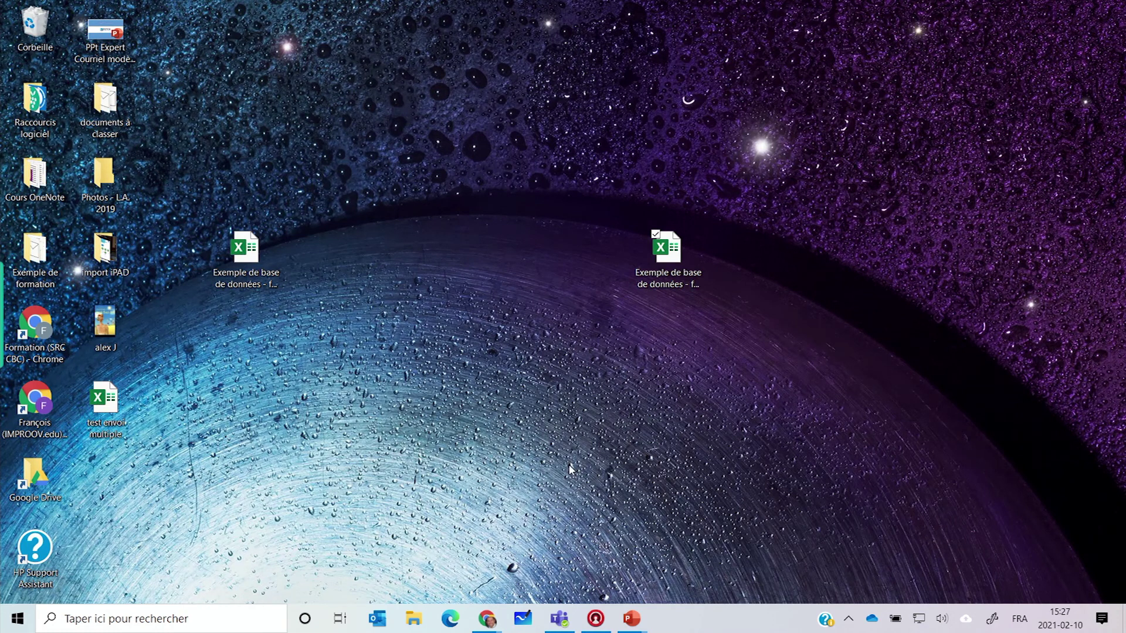
pyautogui.click(487, 619)
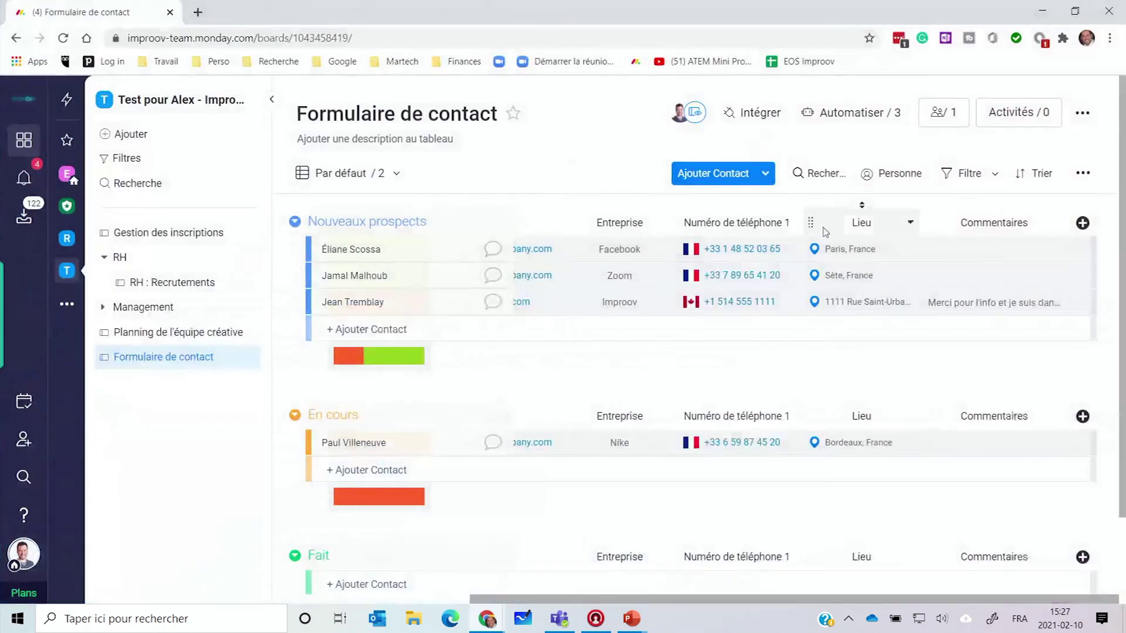
# Step: Import the Desktop spreadsheet 'Exemple de base de données - formation MONDAY' from Excel
pyautogui.click(172, 141)
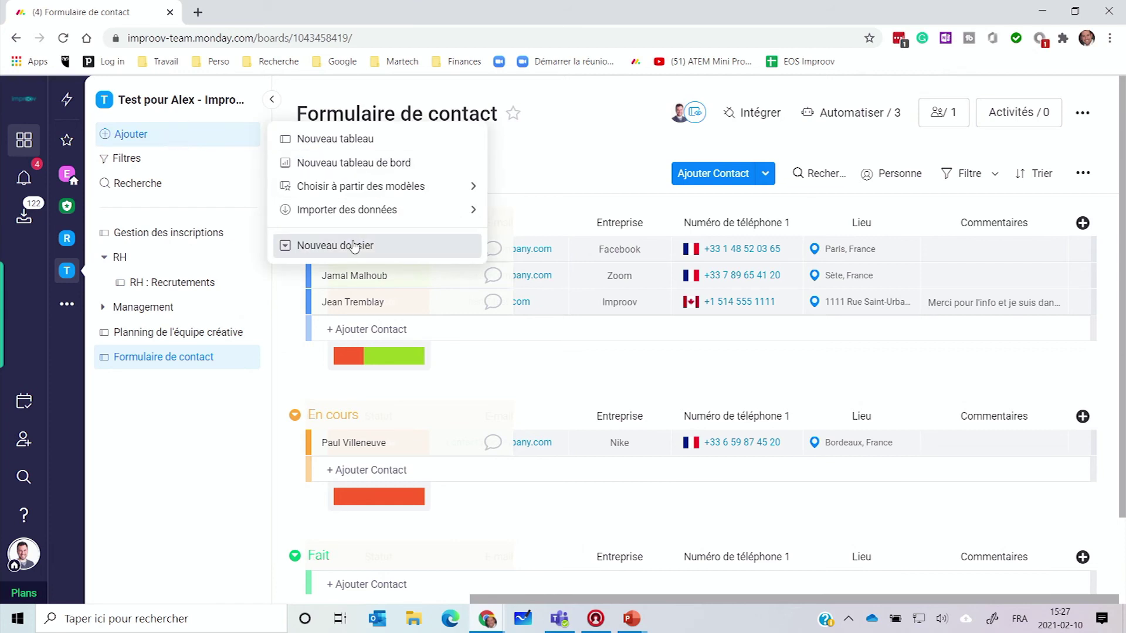
pyautogui.moveTo(373, 216)
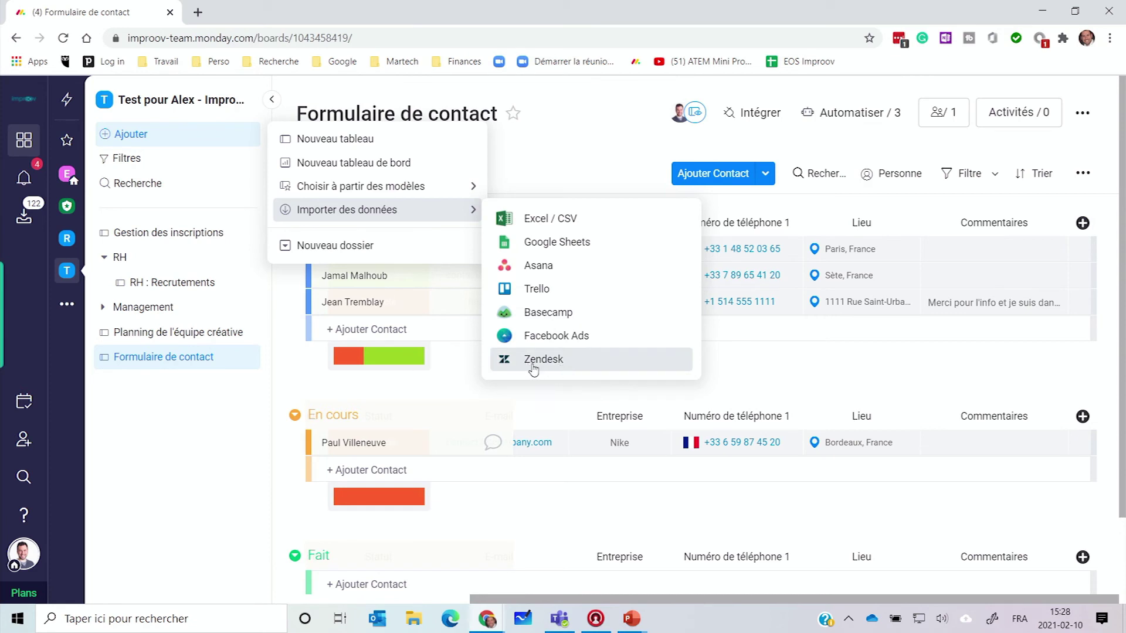
pyautogui.click(567, 226)
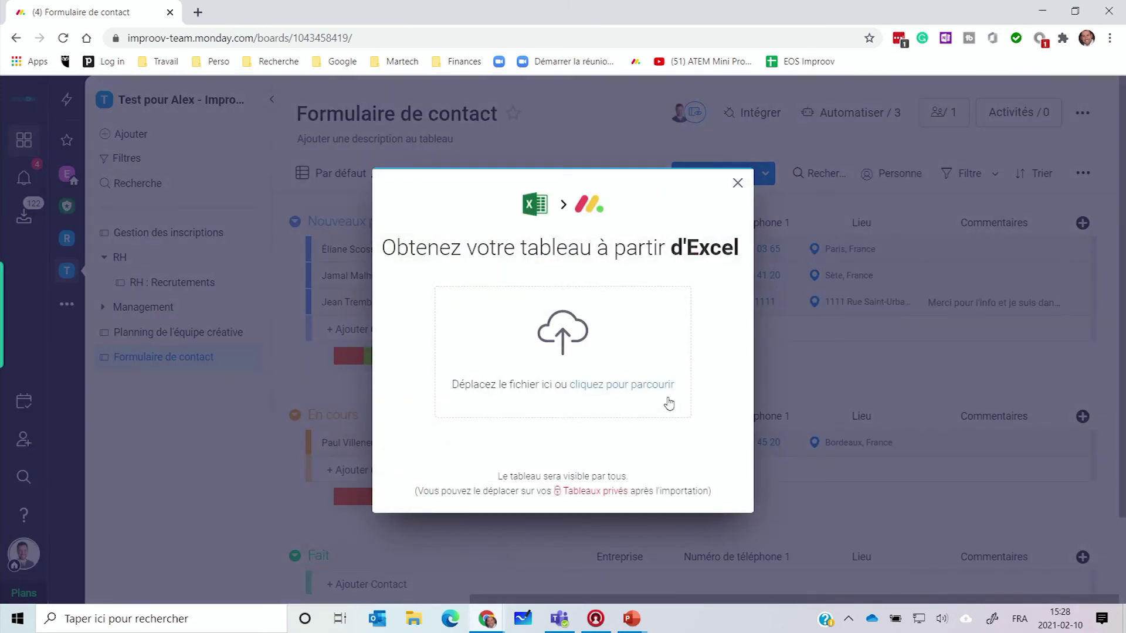
pyautogui.click(619, 387)
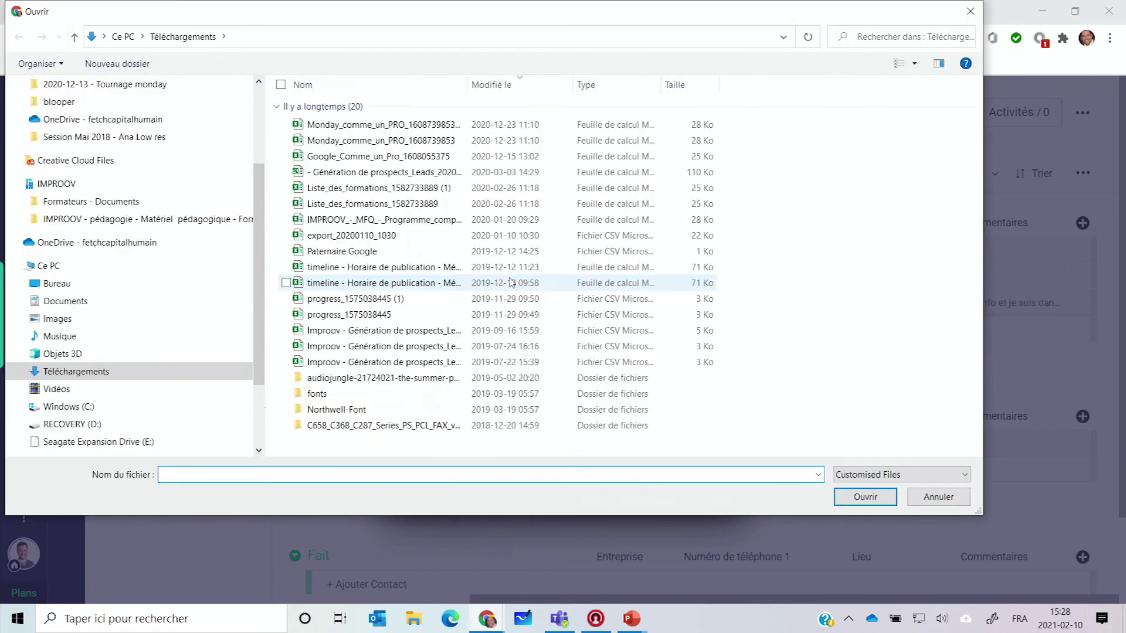
pyautogui.scroll(3, 126, 127)
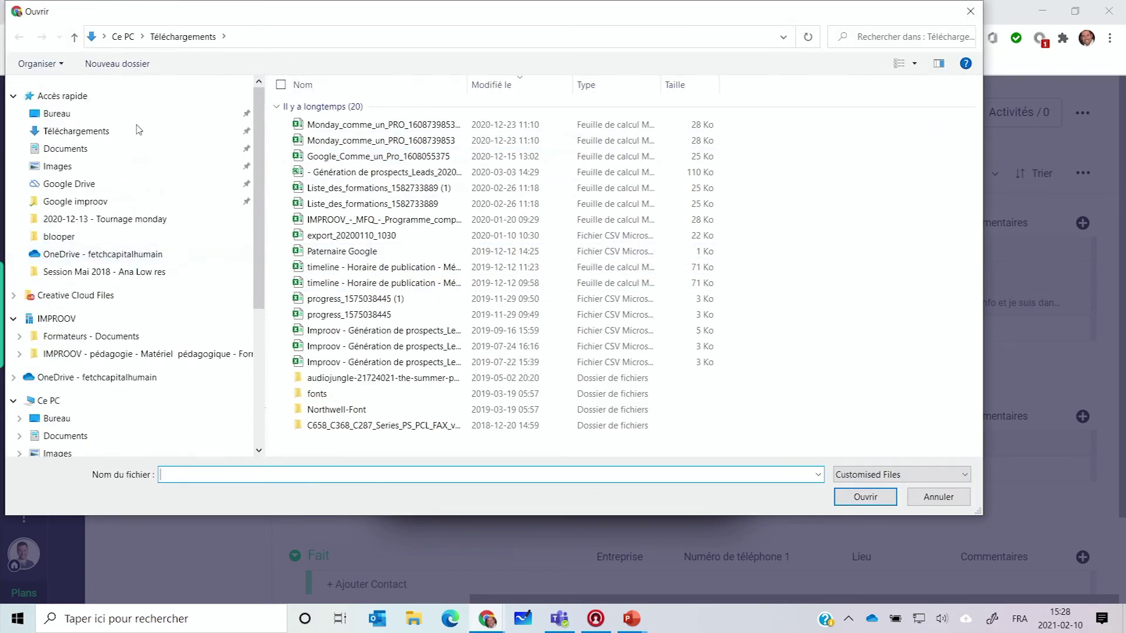
pyautogui.click(124, 120)
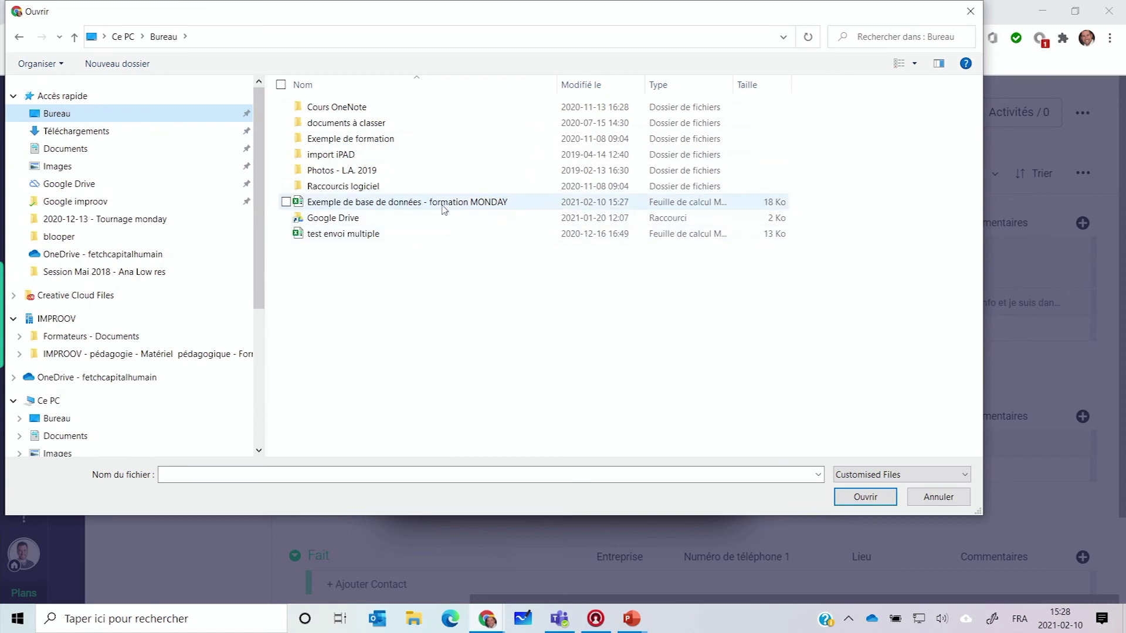
pyautogui.doubleClick(405, 201)
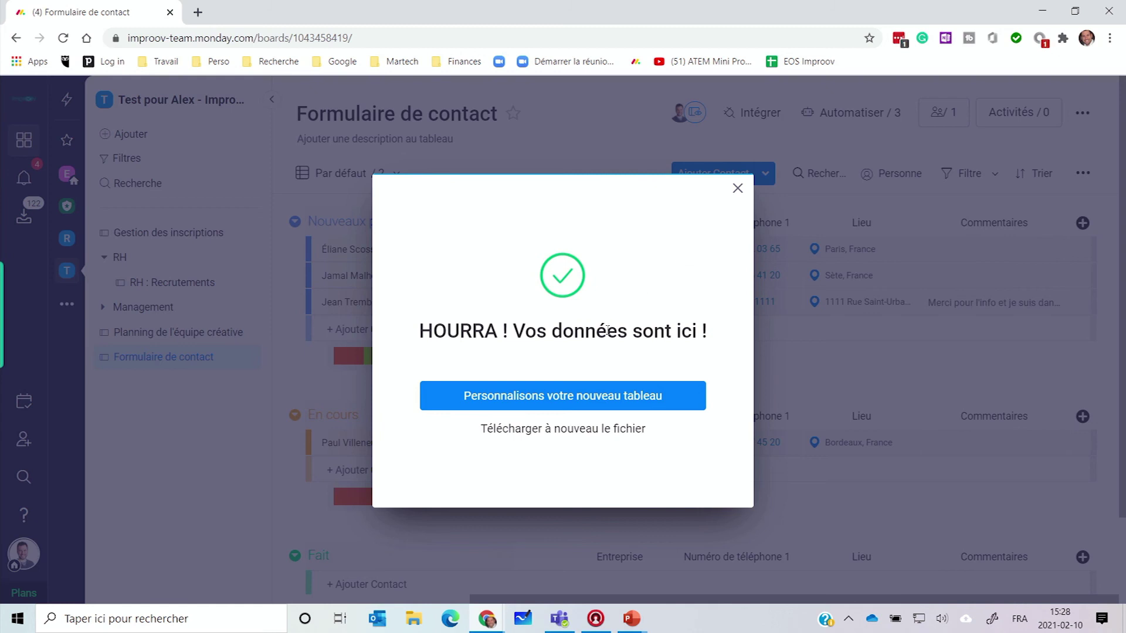
# Step: Set up the new board using row 1 as column titles and column A as item names
pyautogui.click(554, 401)
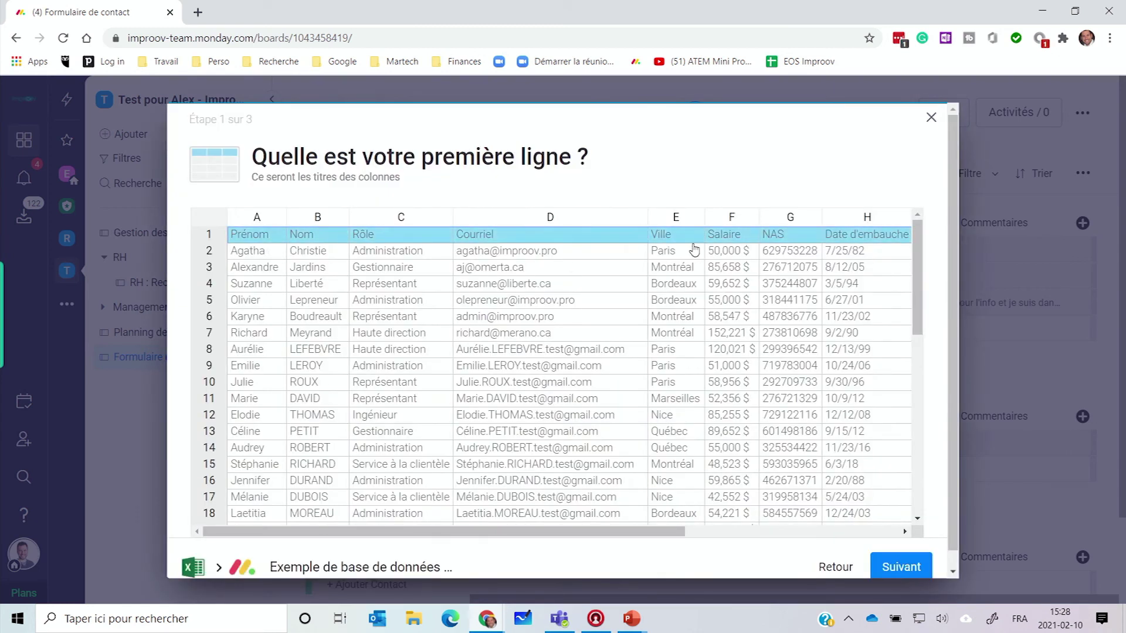
pyautogui.moveTo(610, 531); pyautogui.dragTo(500, 529)
pyautogui.click(903, 568)
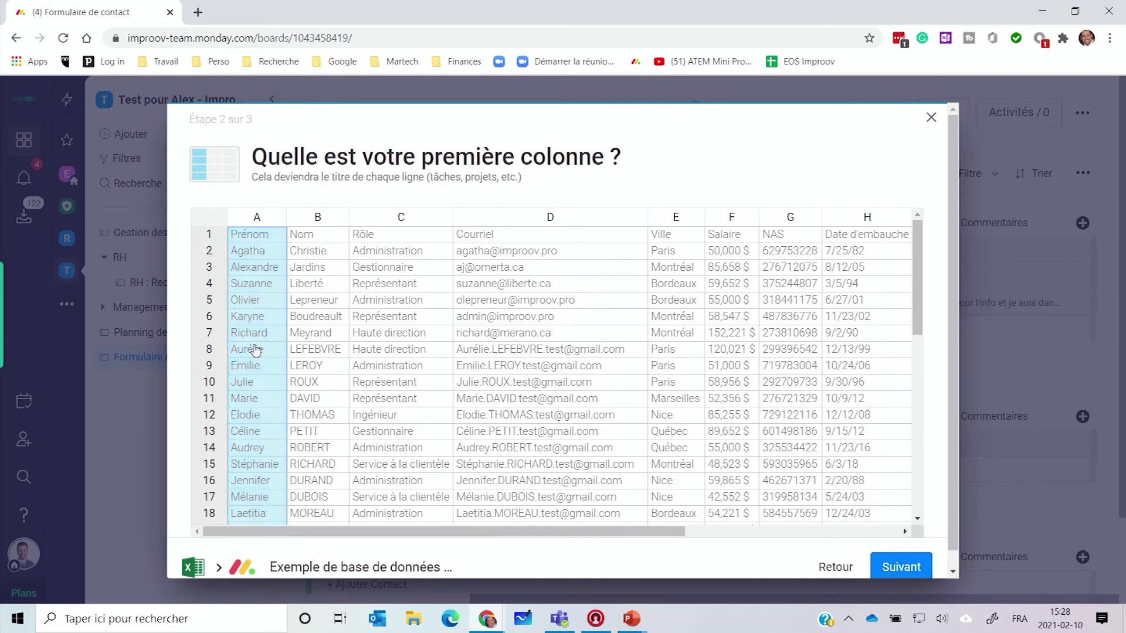
pyautogui.click(902, 578)
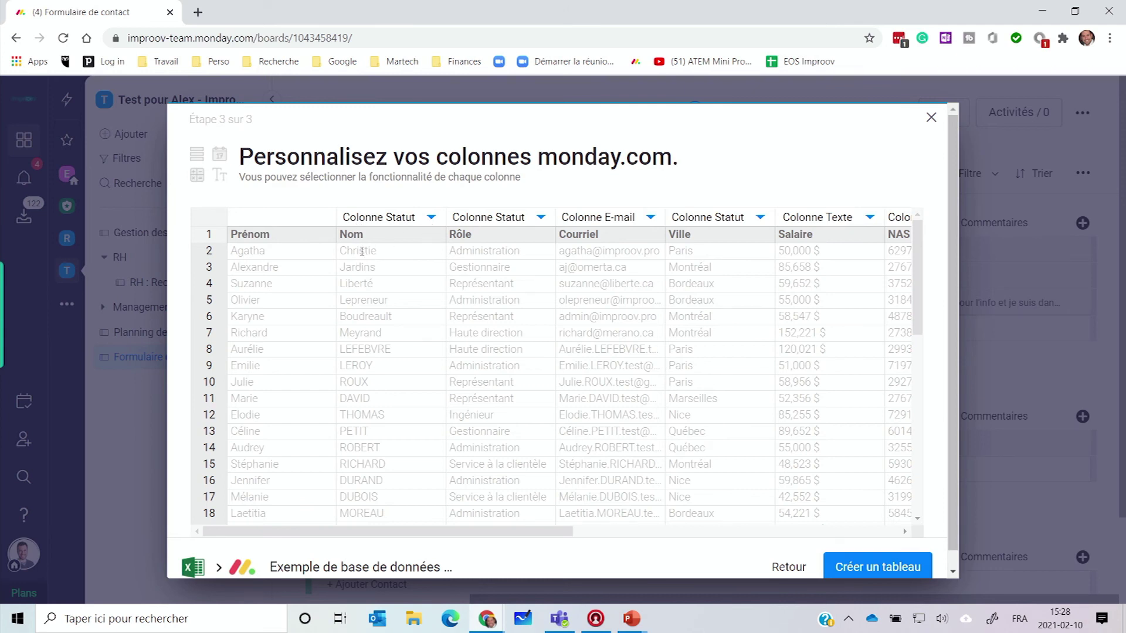
# Step: Make Nom and Ville text columns and keep Rôle as a status column
pyautogui.click(432, 219)
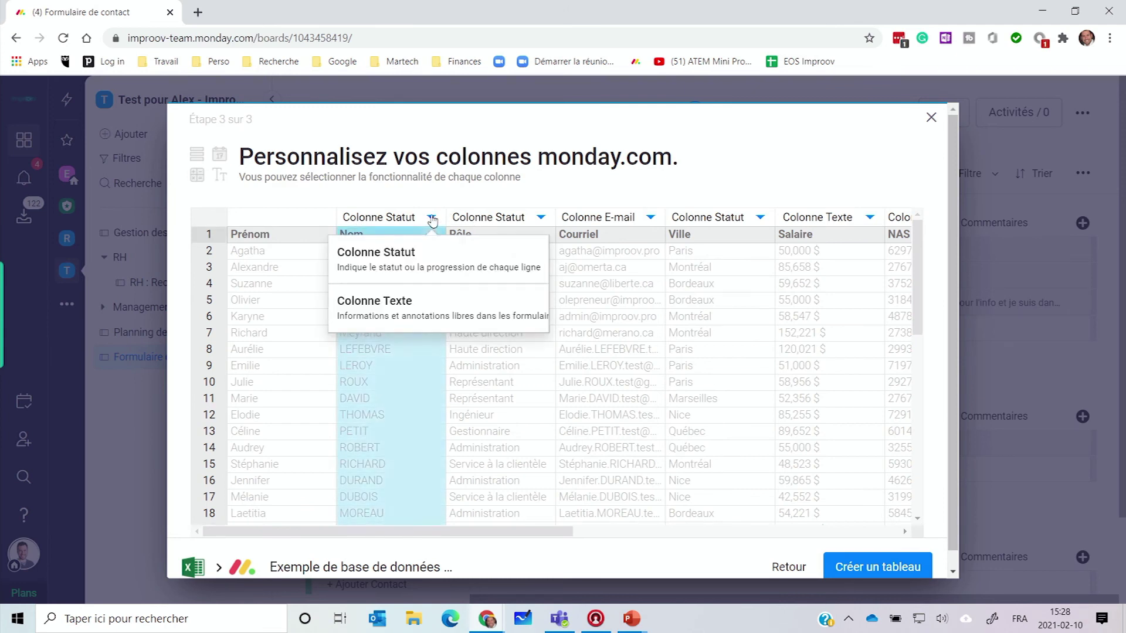
pyautogui.click(420, 305)
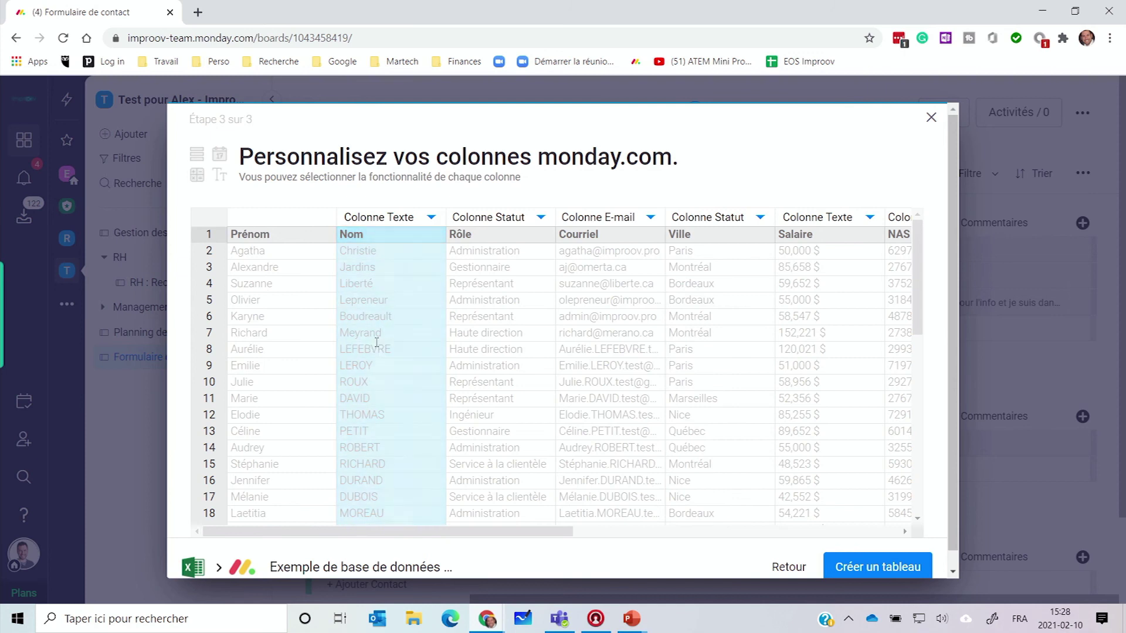
pyautogui.click(500, 221)
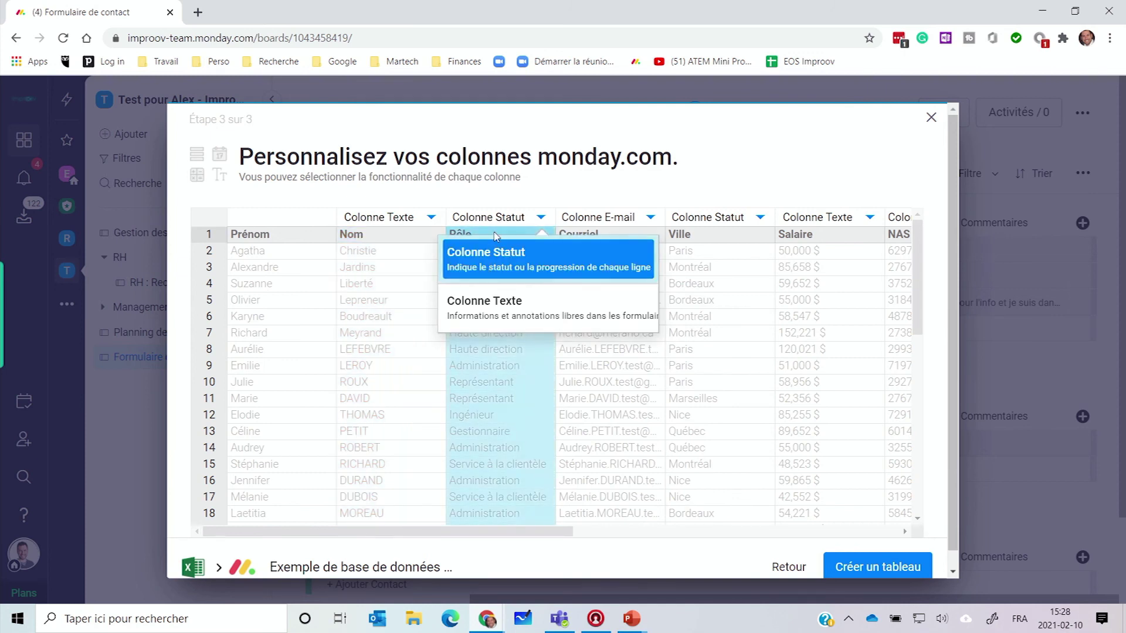
pyautogui.click(554, 252)
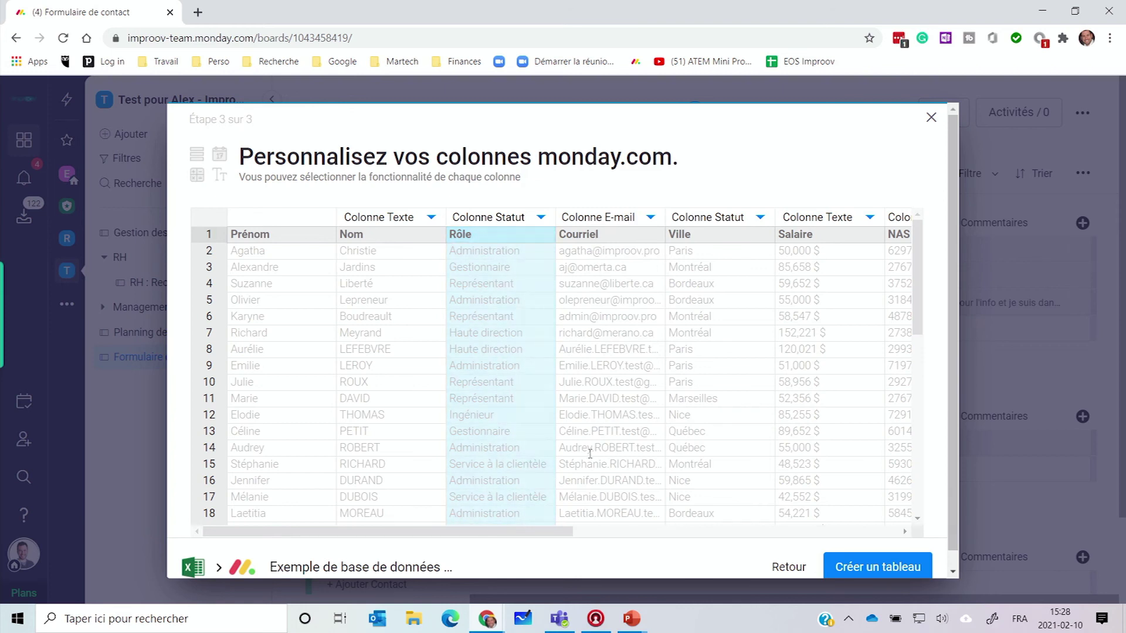
pyautogui.click(725, 224)
pyautogui.click(725, 224)
pyautogui.click(725, 224)
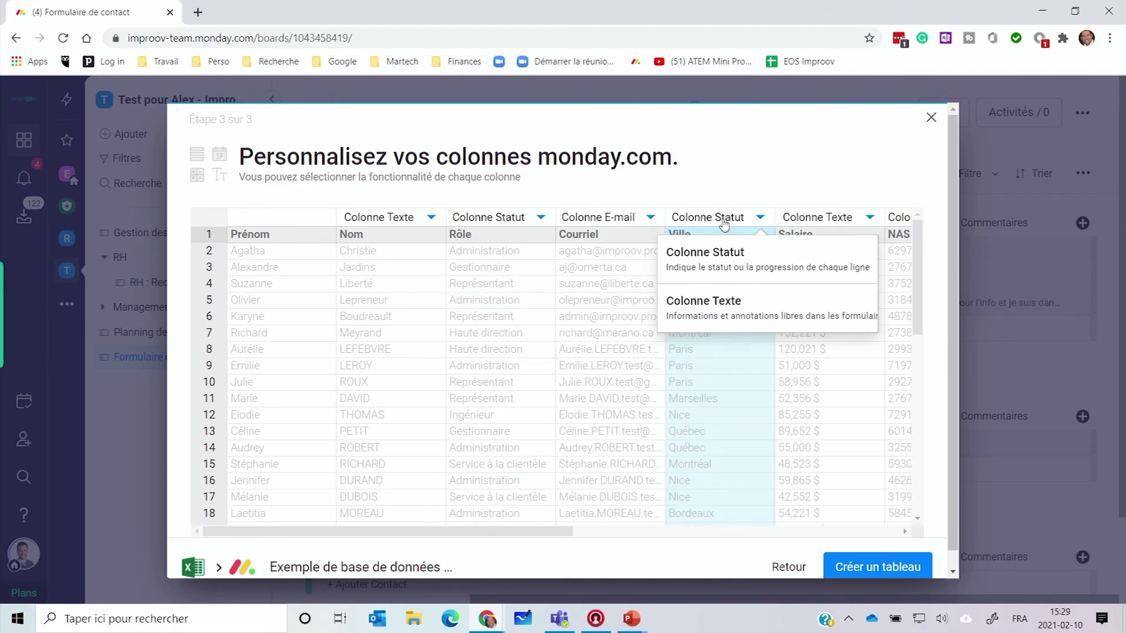
pyautogui.click(708, 322)
# Step: Keep NAS as a number column and create the board
pyautogui.click(835, 220)
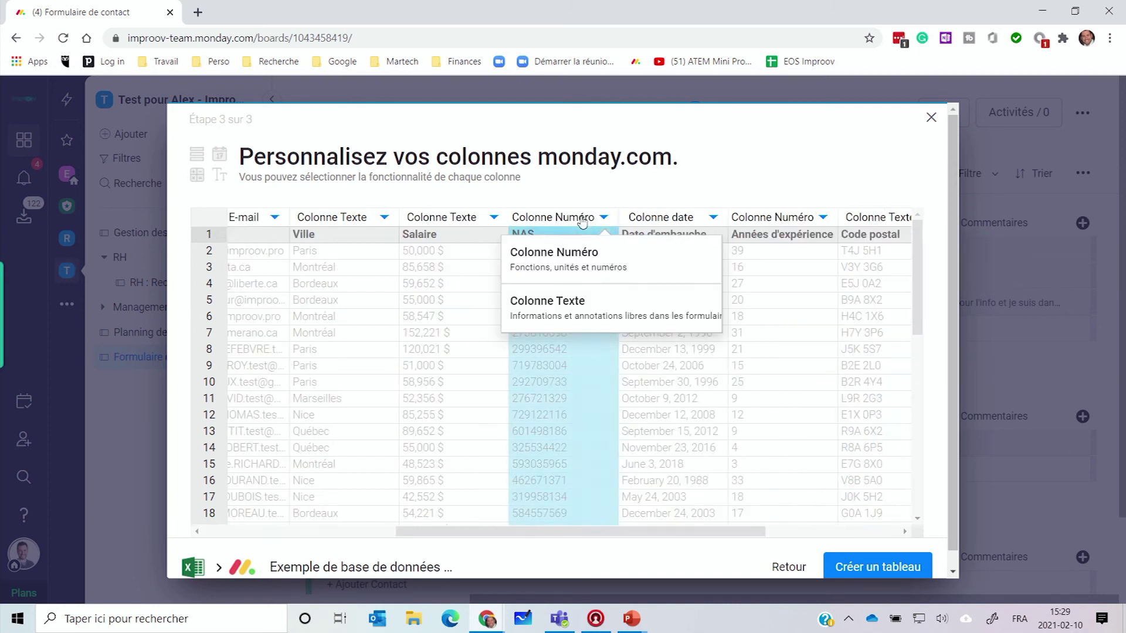
pyautogui.click(572, 257)
pyautogui.moveTo(596, 532); pyautogui.dragTo(750, 562)
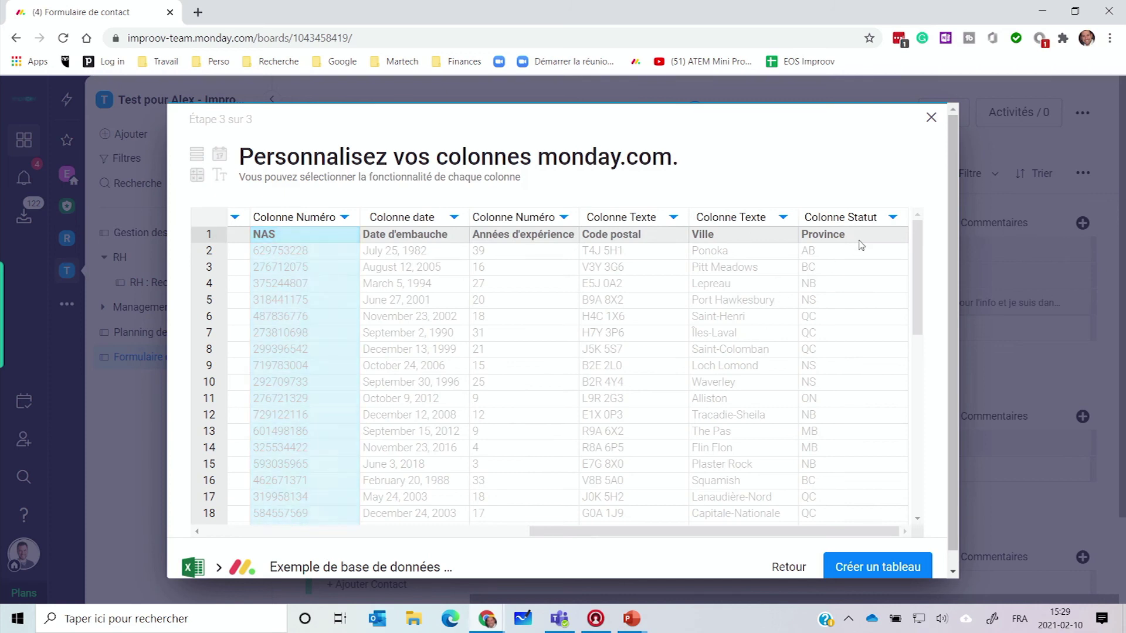
pyautogui.click(874, 567)
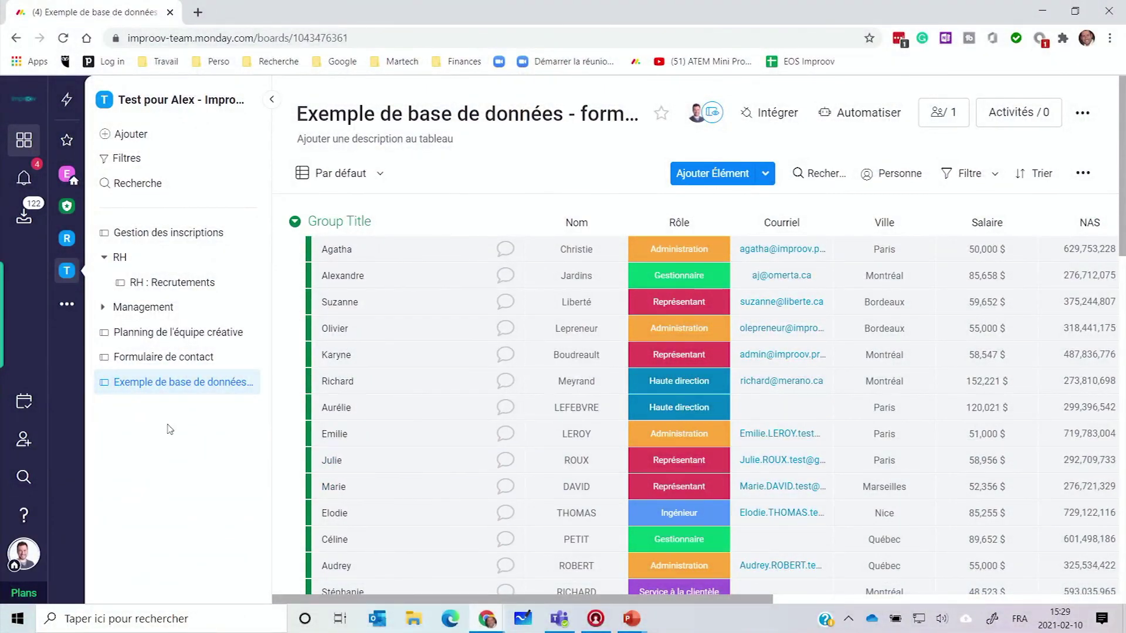
# Step: Rename the board to 'Liste d'employés (test)' and open the last employee's item
pyautogui.click(478, 117)
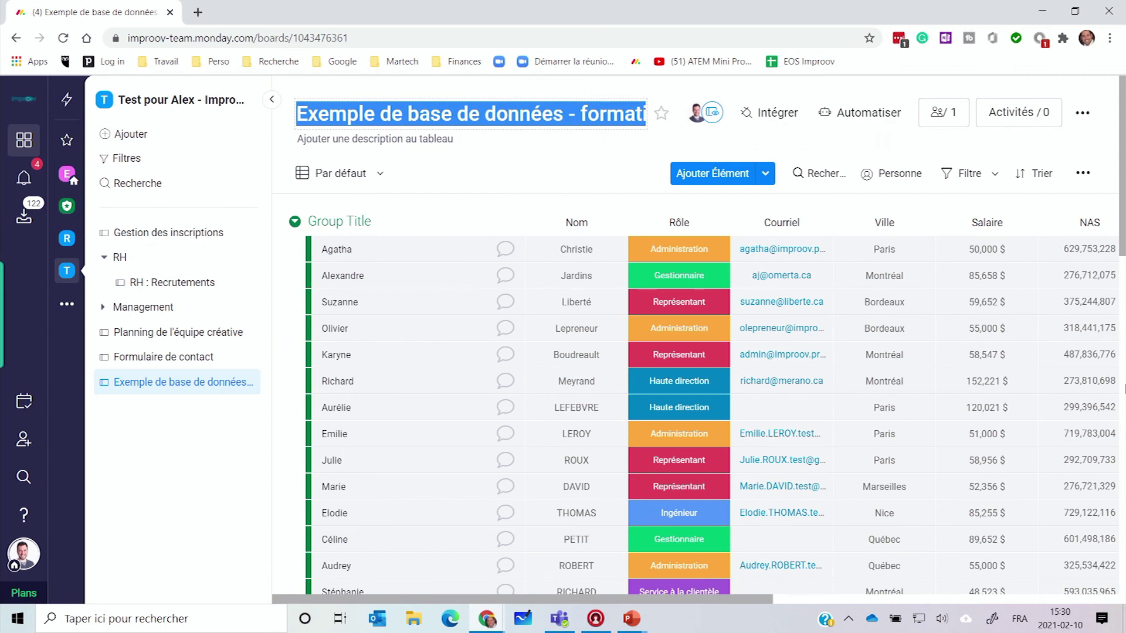
pyautogui.write("Liste d'employés (test")
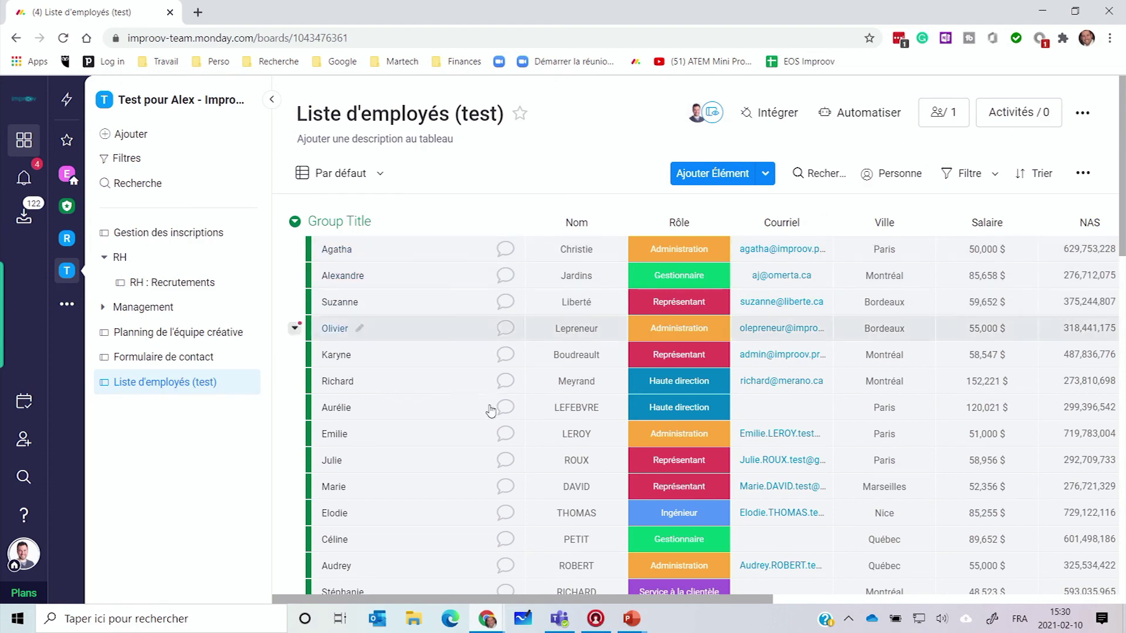
pyautogui.moveTo(510, 599); pyautogui.dragTo(855, 599)
pyautogui.scroll(-5, 855, 474)
pyautogui.scroll(6, 855, 475)
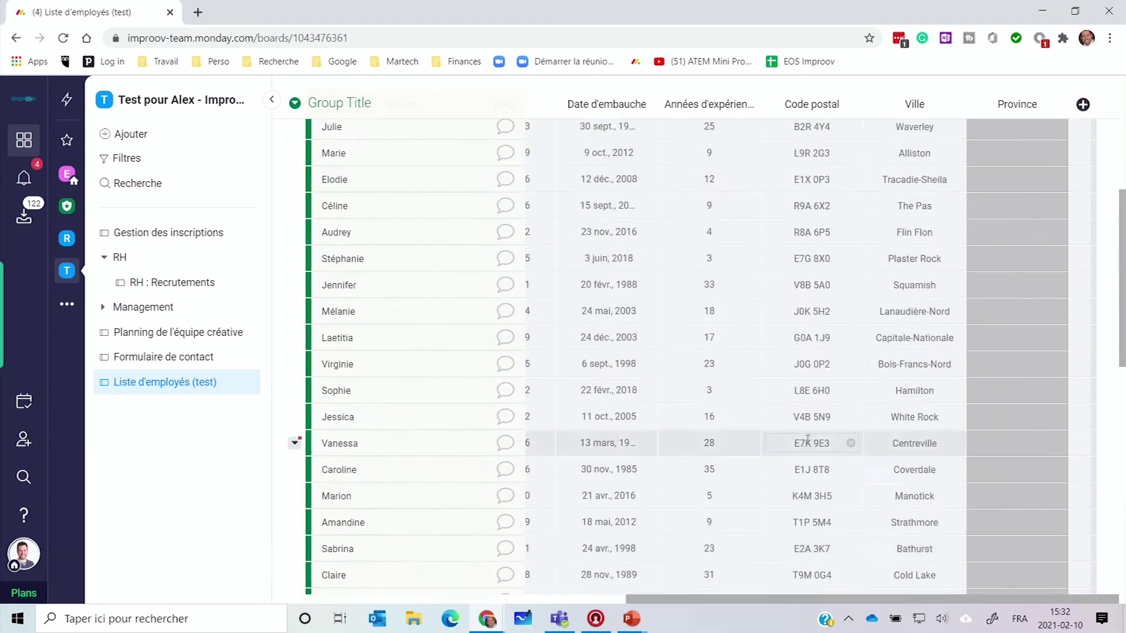
pyautogui.moveTo(672, 599); pyautogui.dragTo(317, 599)
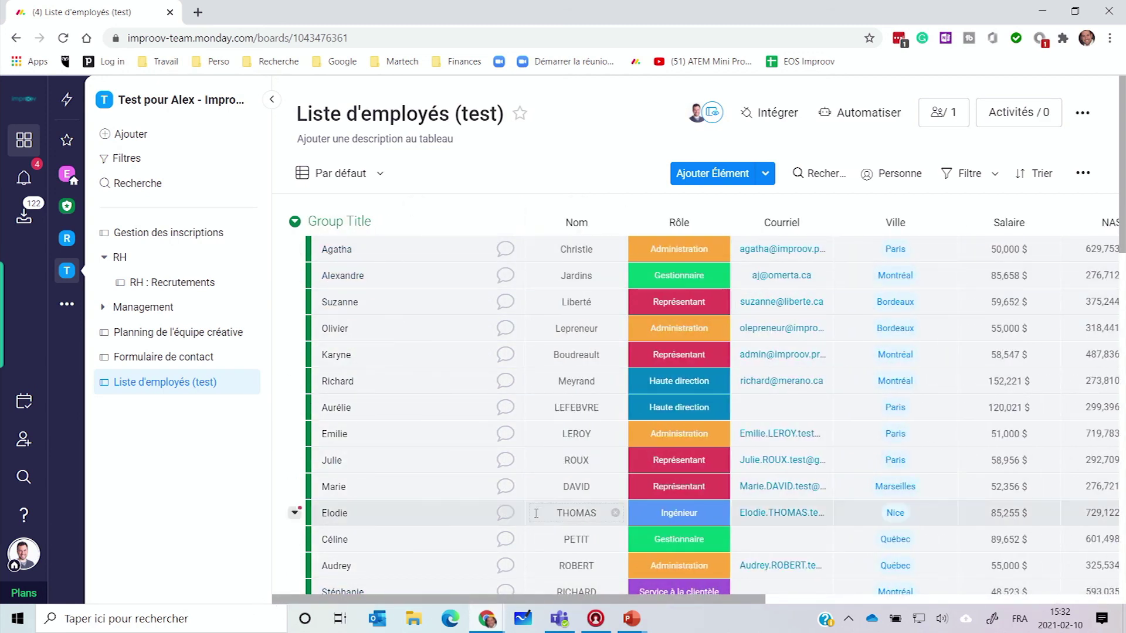
pyautogui.scroll(-15, 533, 497)
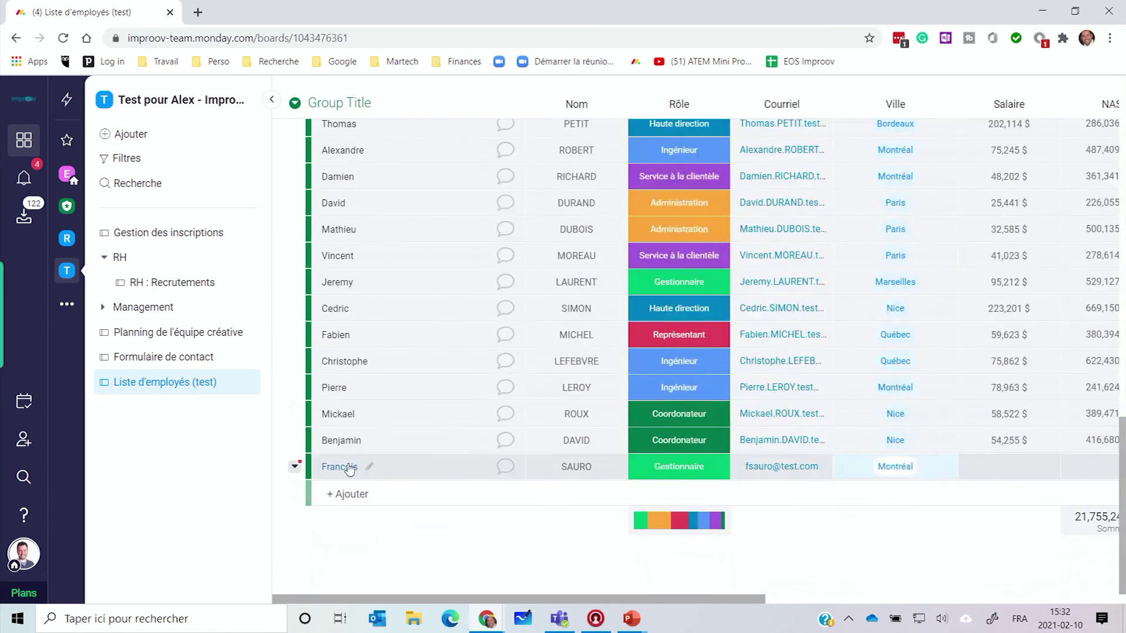
pyautogui.click(351, 468)
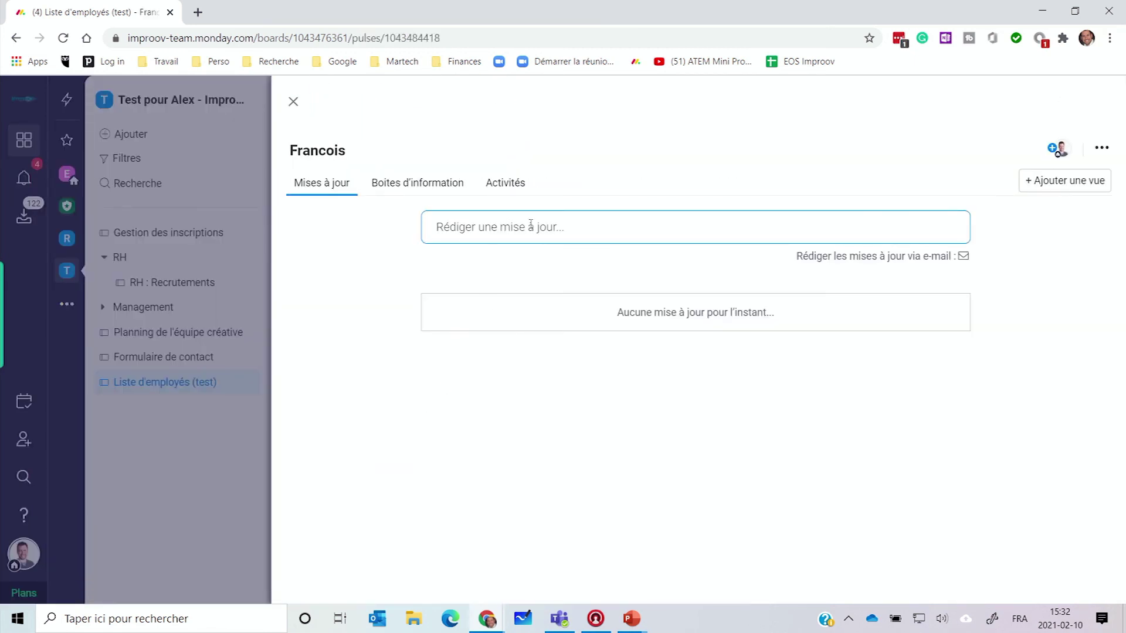
# Step: Post an update saying the employee joined the team on 10 février 2021, then close the item
pyautogui.click(530, 226)
pyautogui.write("FRancois viens de joindre l'équipe ce 10 février 2021")
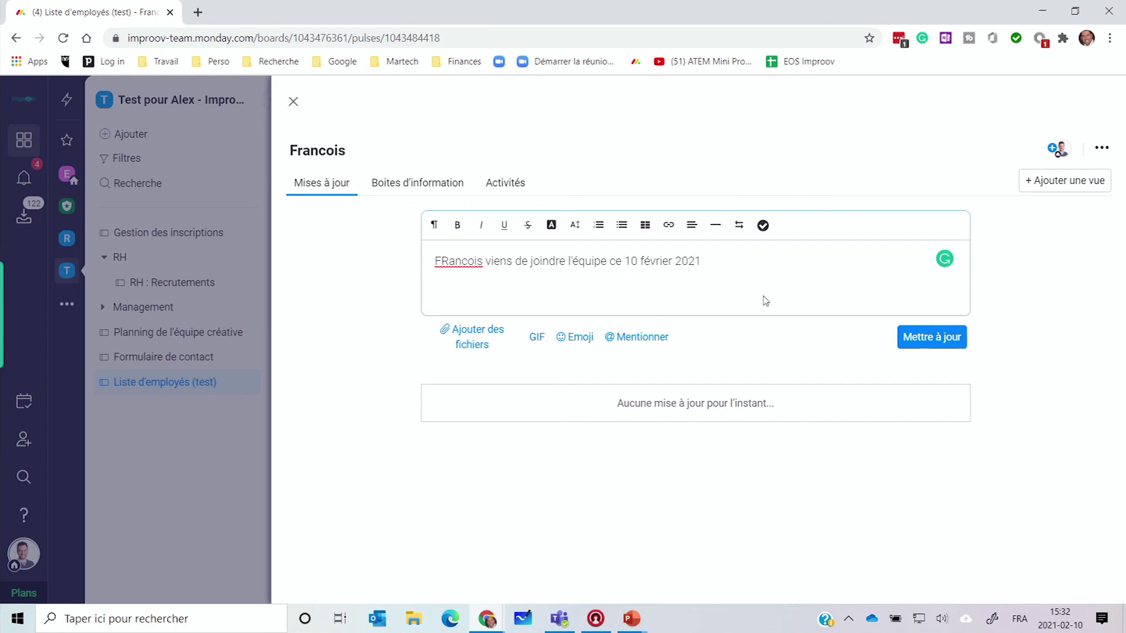
pyautogui.click(912, 337)
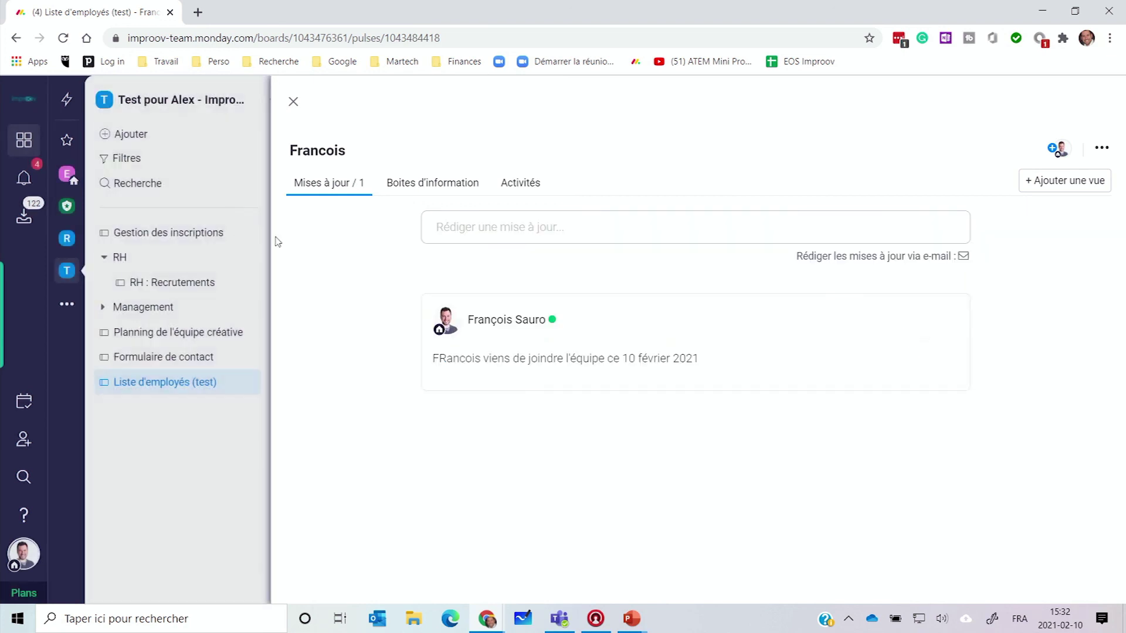
pyautogui.click(294, 101)
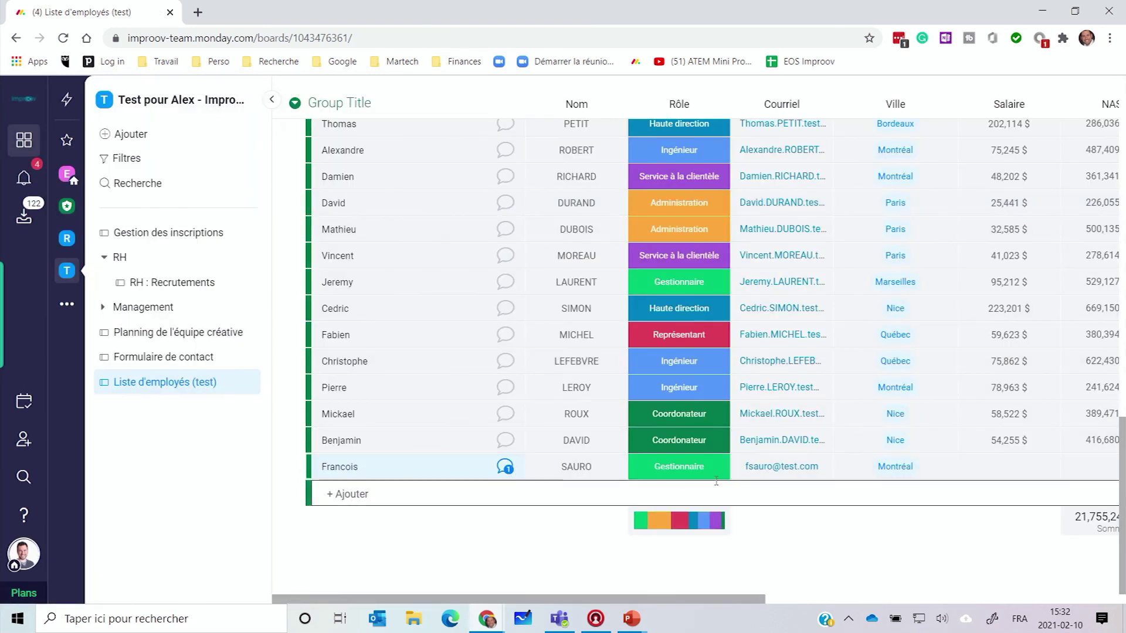